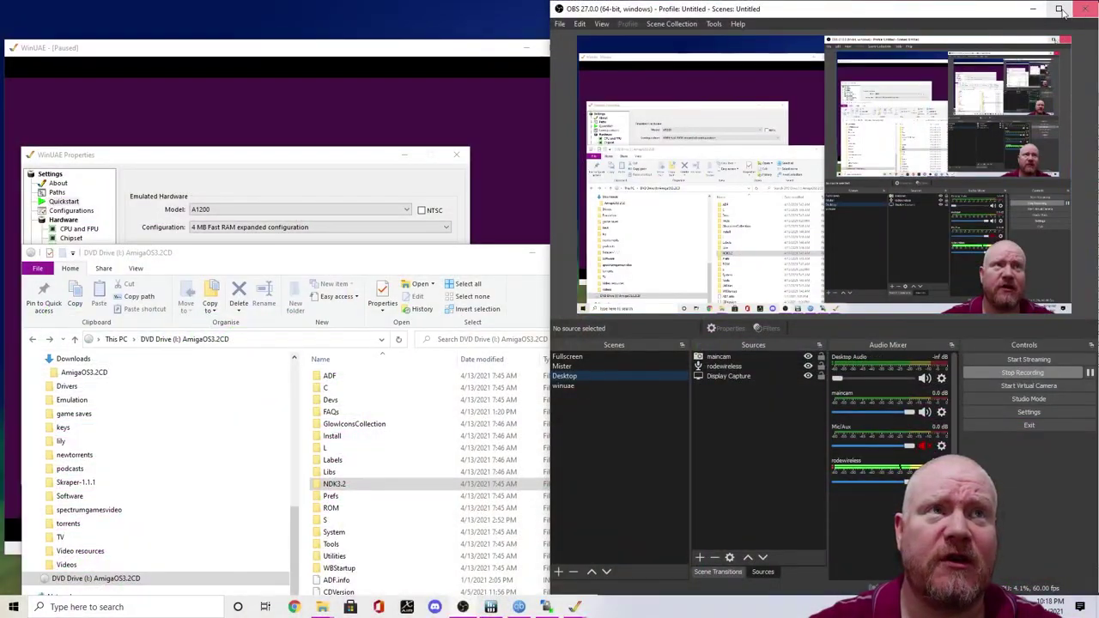
Minimise OBS, move the AmigaOS3.2CD folder window aside to uncover WinUAE Properties, and close the stray chat window.
left_click(1033, 8)
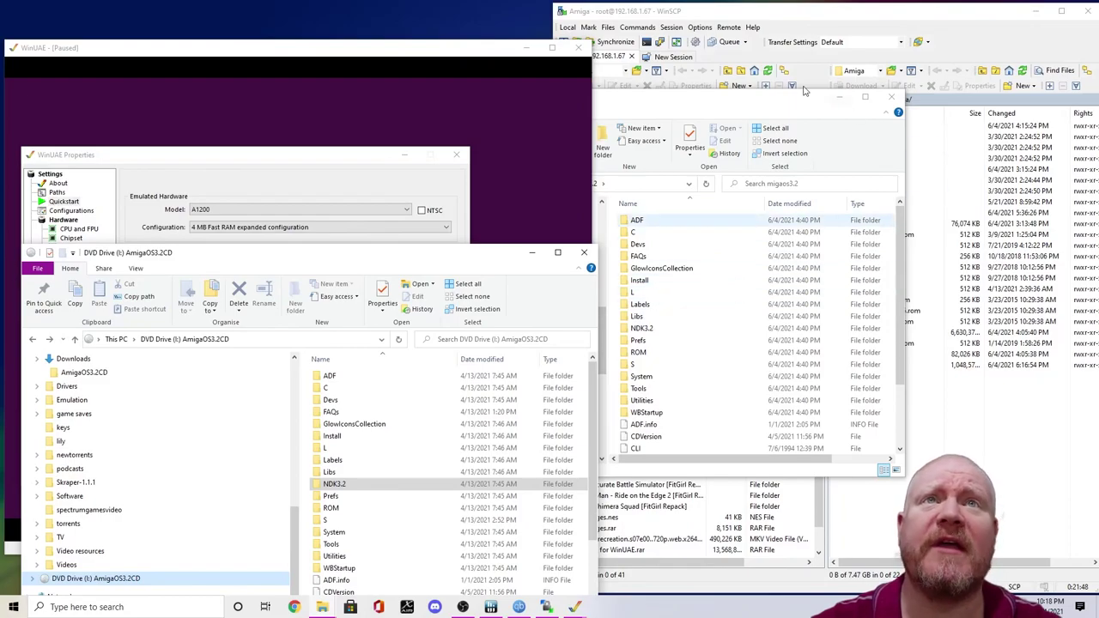
left_click_drag(386, 262, 753, 195)
left_click(266, 182)
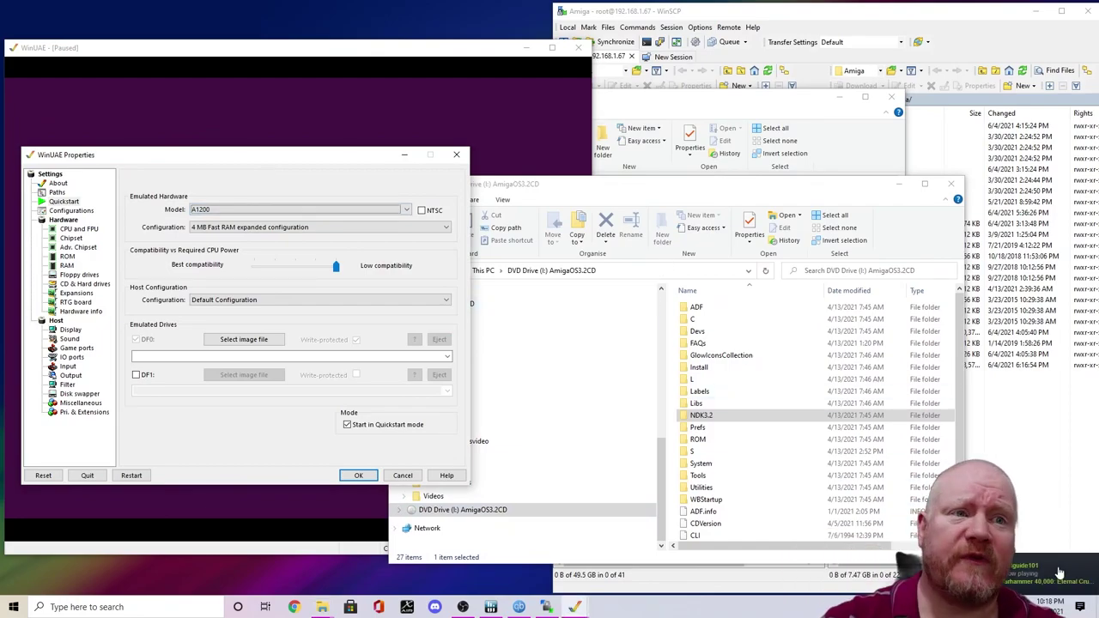
left_click(1061, 571)
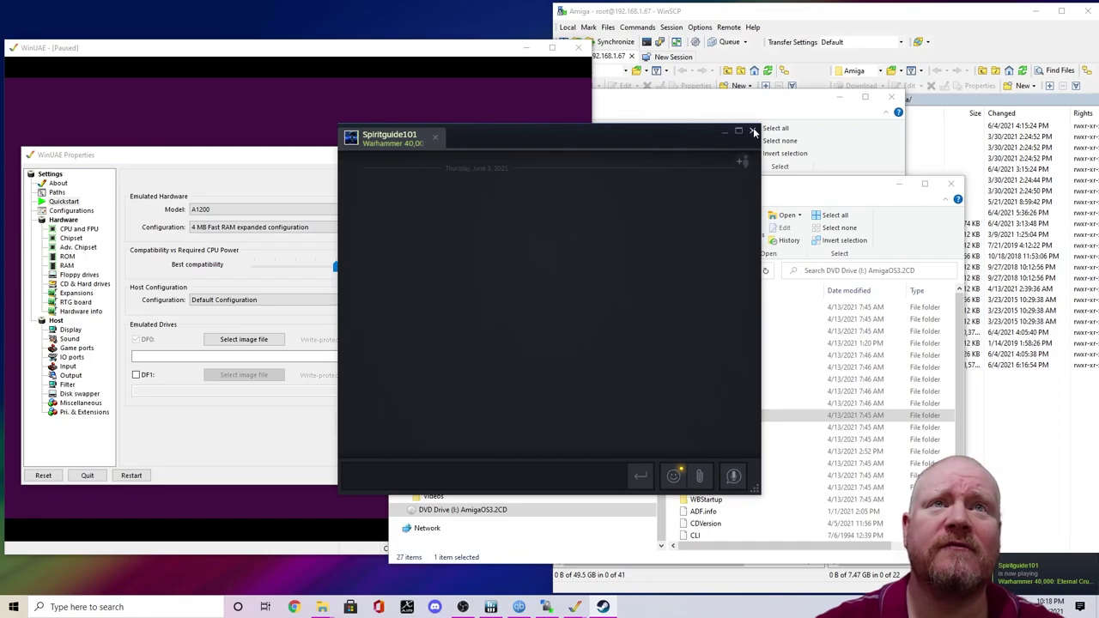
left_click(754, 132)
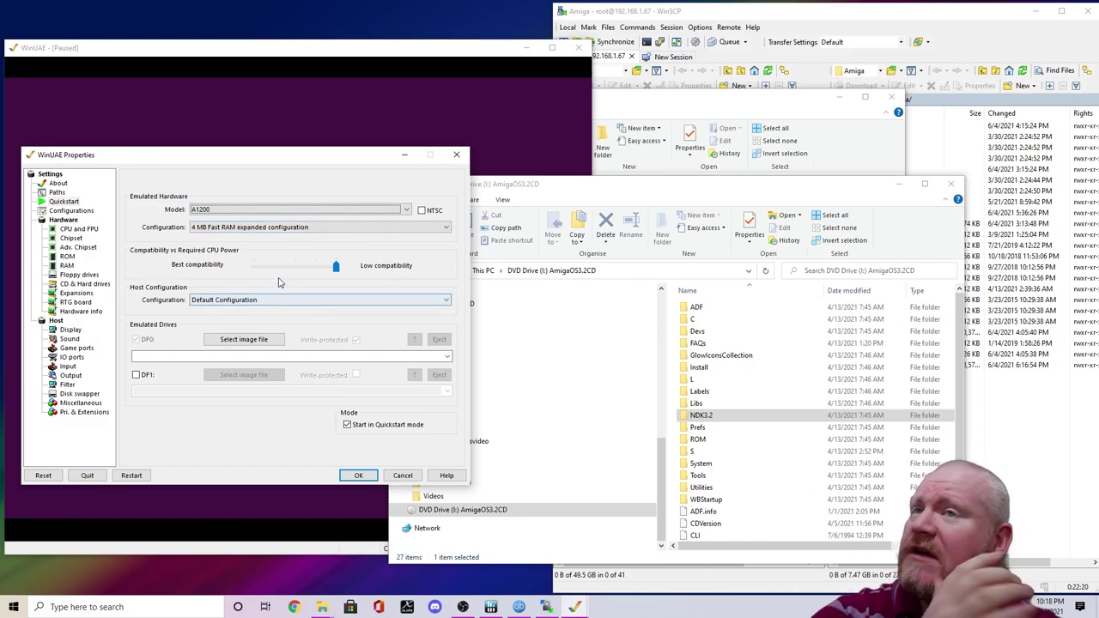
Reposition the WinUAE Properties window and bring it back in front of the emulator display.
left_click_drag(244, 159, 386, 189)
key("Return")
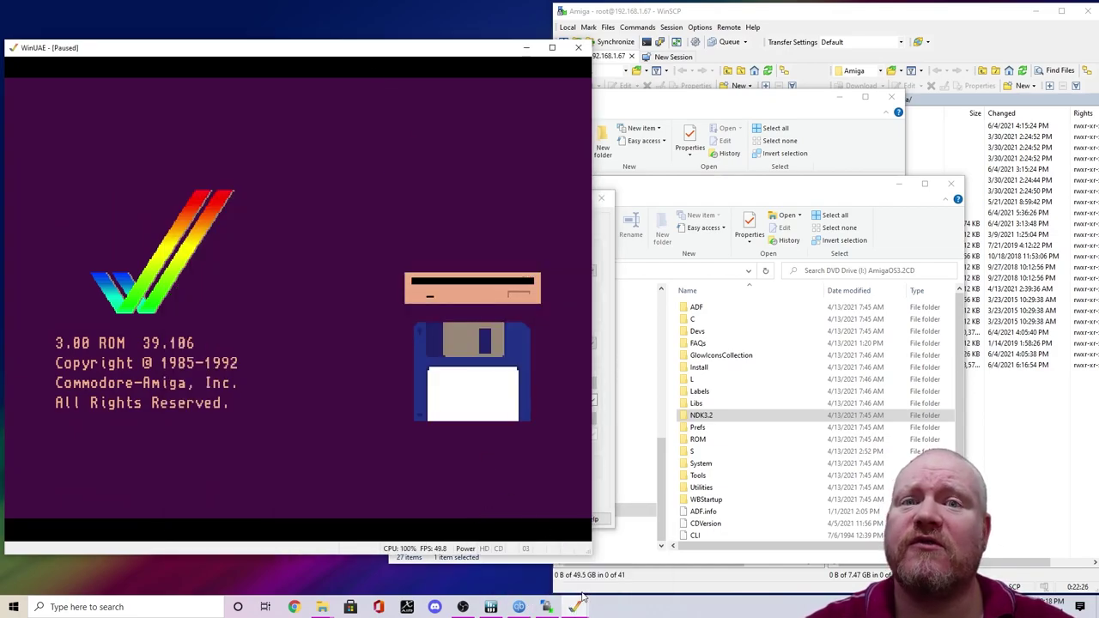
mouse_move(575, 606)
left_click(647, 556)
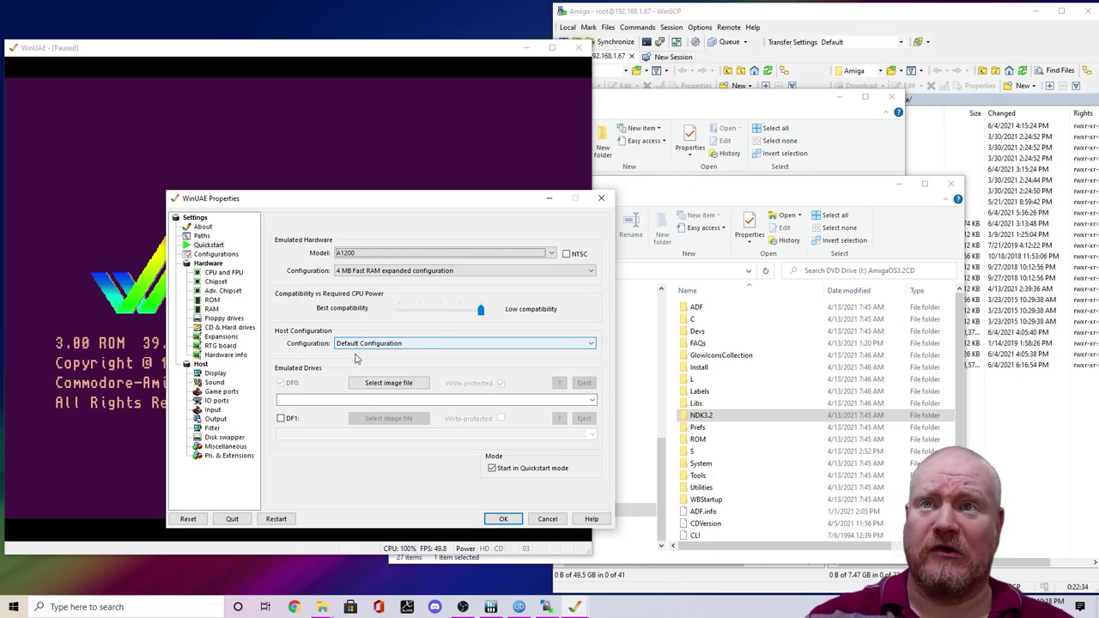
Review the CPU and FPU settings, open the ROM settings, and move WinUAE Properties clear of the folder window.
left_click(225, 273)
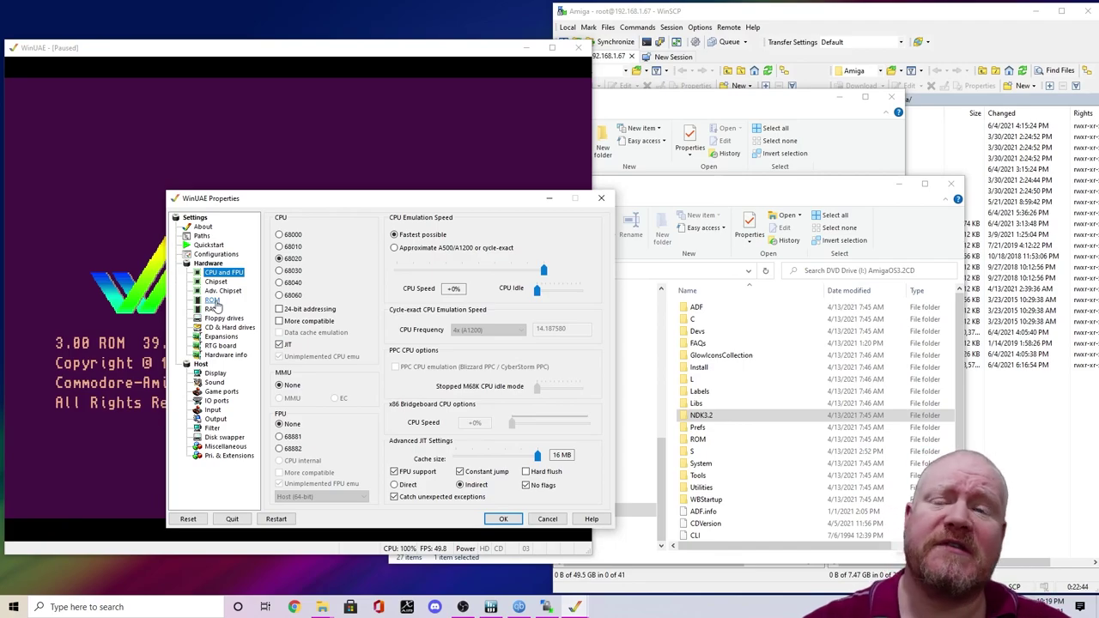
left_click(212, 301)
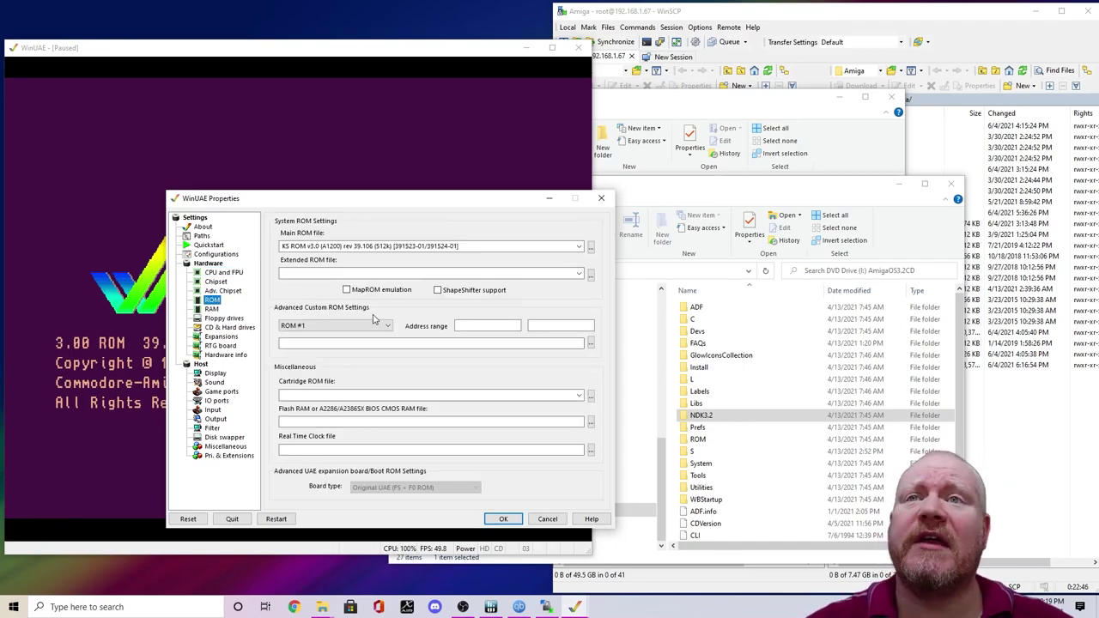
left_click_drag(508, 207, 436, 201)
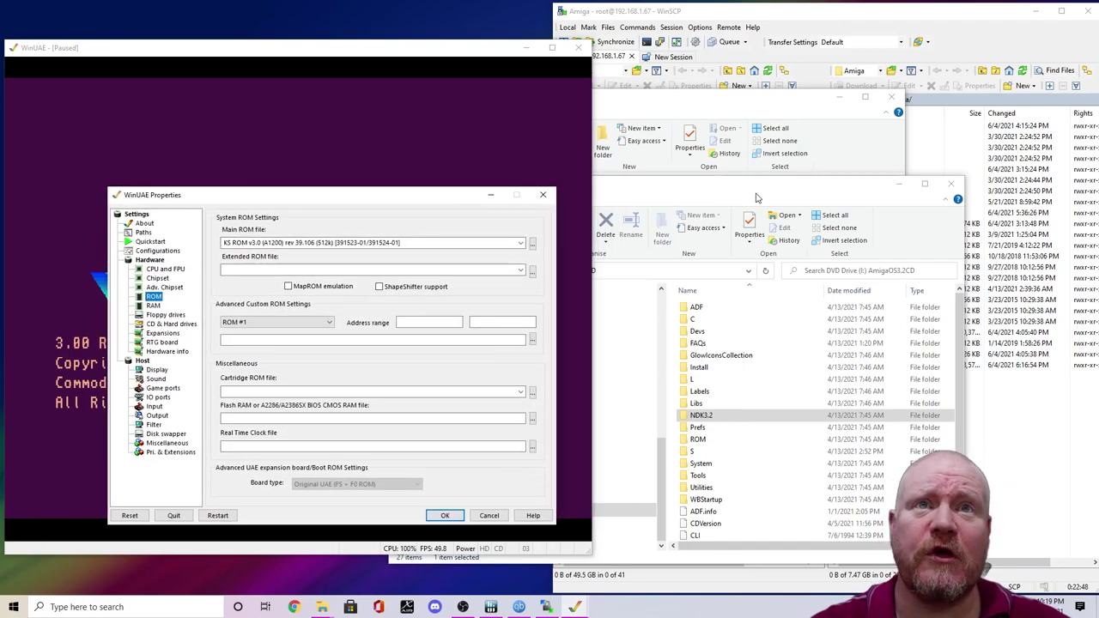
Look through the ADF folder and the ROM folder on the AmigaOS3.2CD drive.
left_click_drag(757, 198, 838, 140)
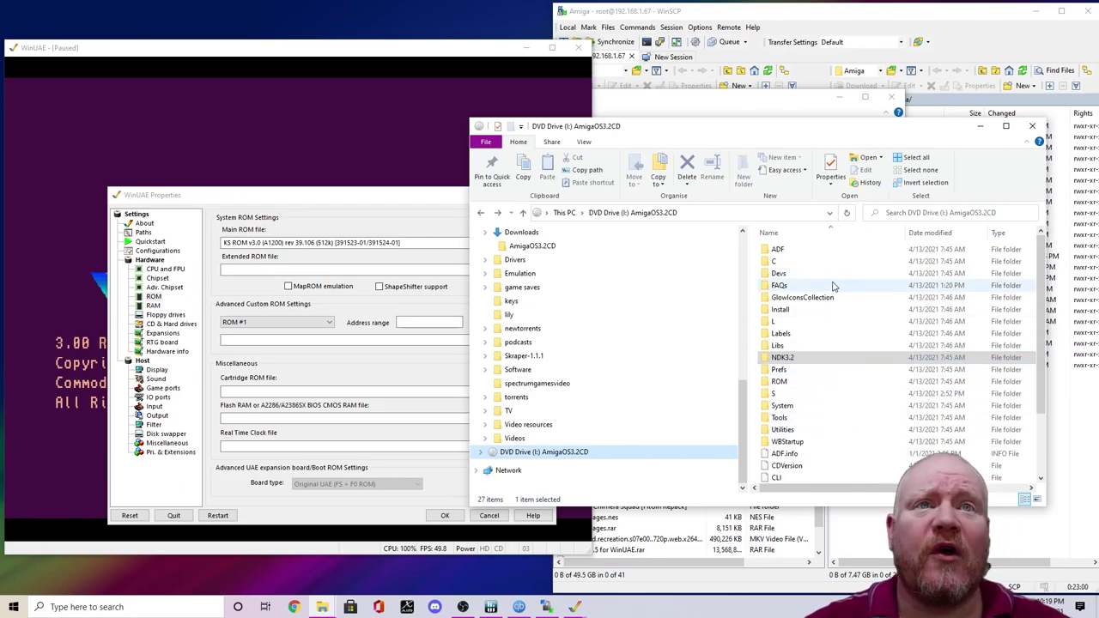
double_click(797, 250)
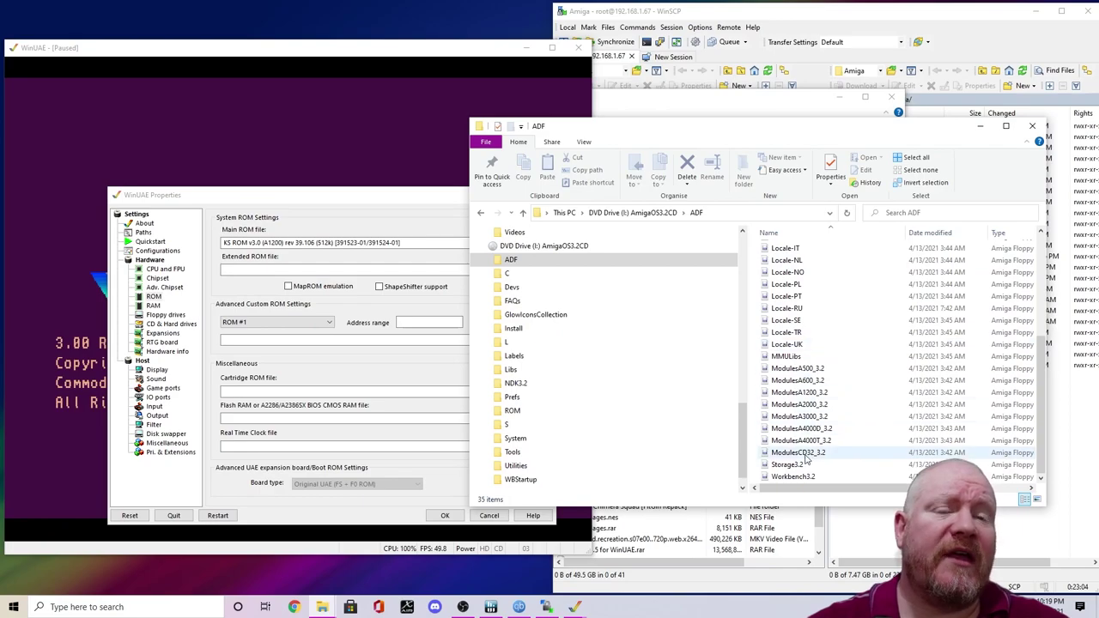
scroll(831, 470, "up", 4)
scroll(824, 429, "down", 5)
left_click(481, 213)
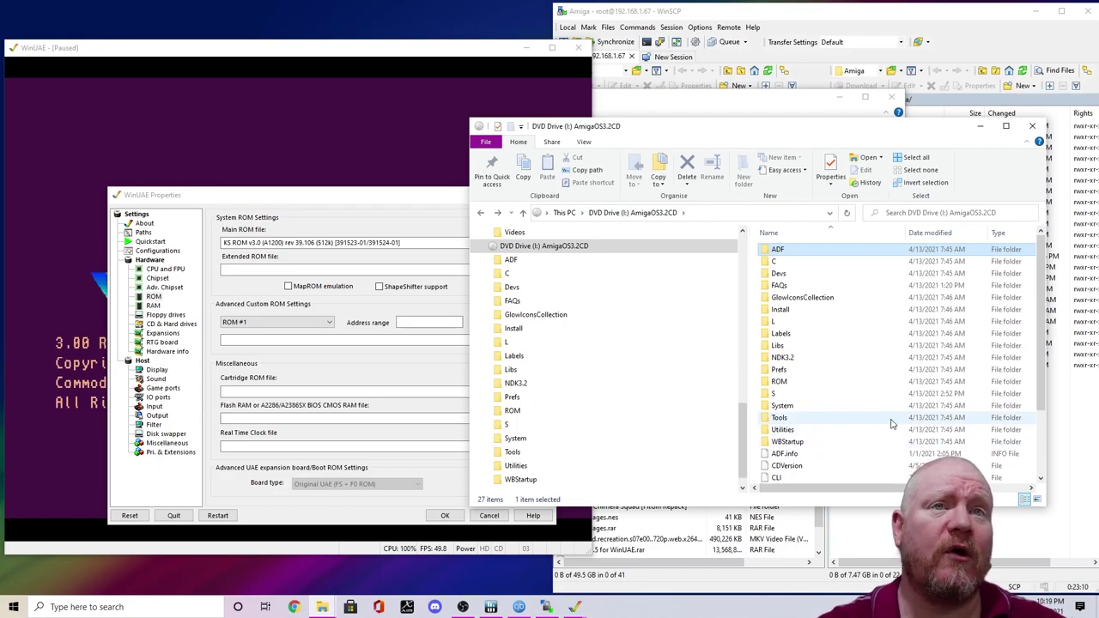
double_click(809, 382)
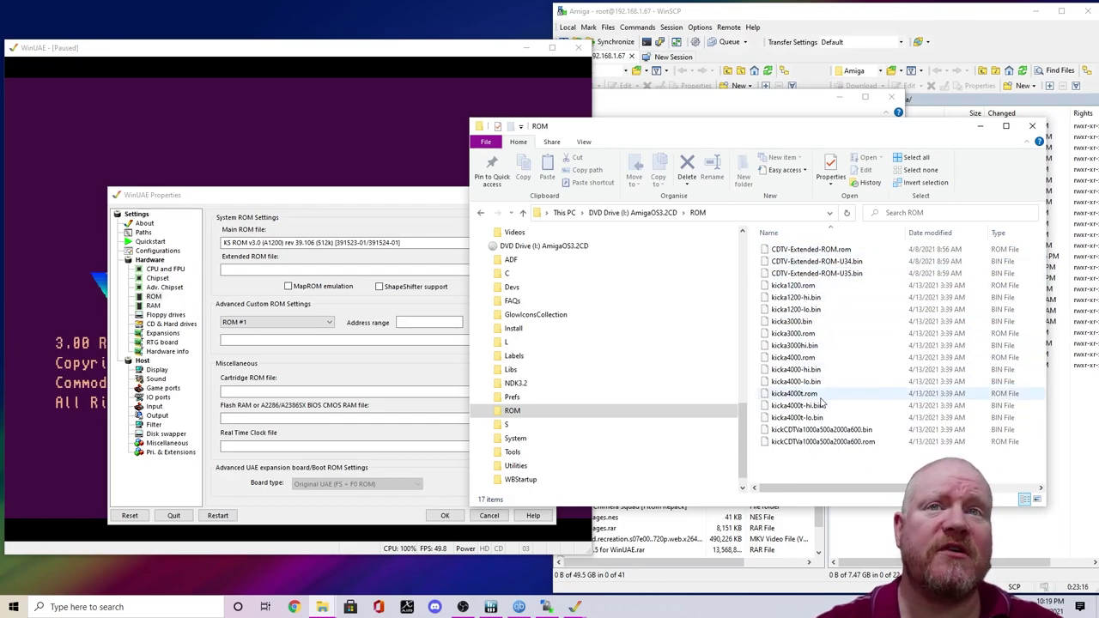
Set the main ROM file to kicka1200.rom from the AmigaOS3.2CD drive's ROM folder and reset the emulated Amiga.
left_click(284, 203)
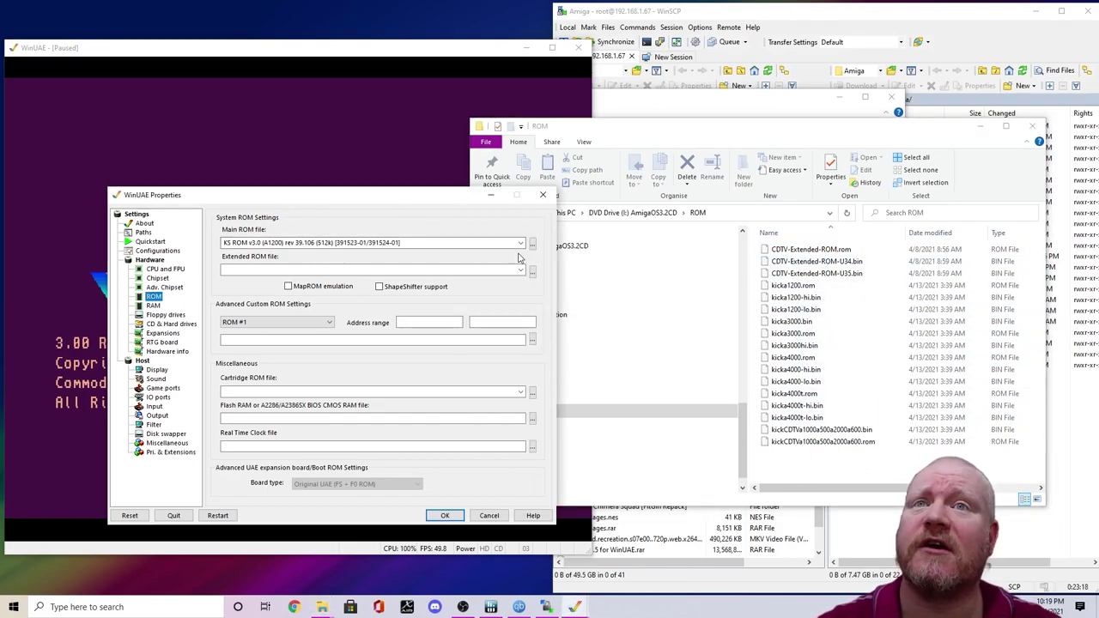
left_click(537, 244)
scroll(377, 370, "down", 10)
left_click(202, 436)
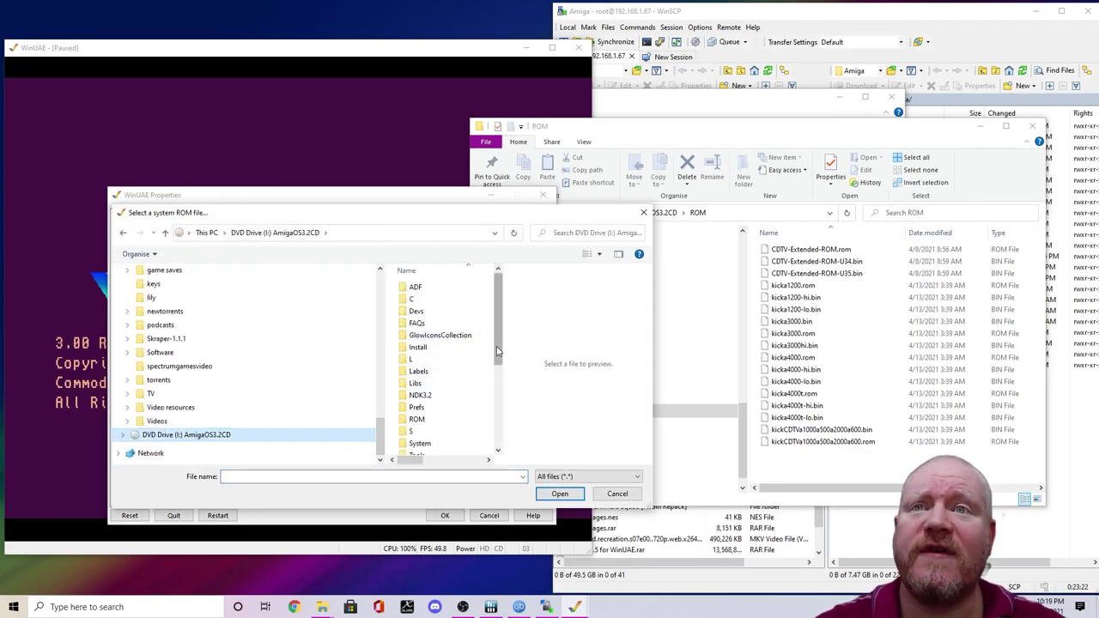
left_click_drag(498, 343, 498, 354)
left_click(417, 389)
double_click(435, 392)
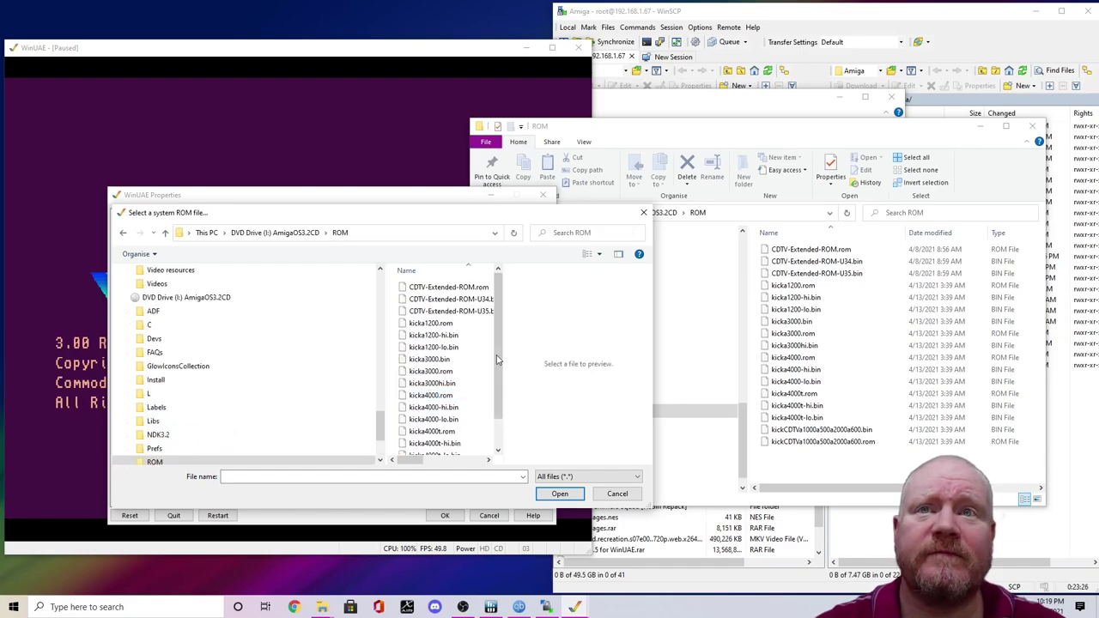
left_click(432, 323)
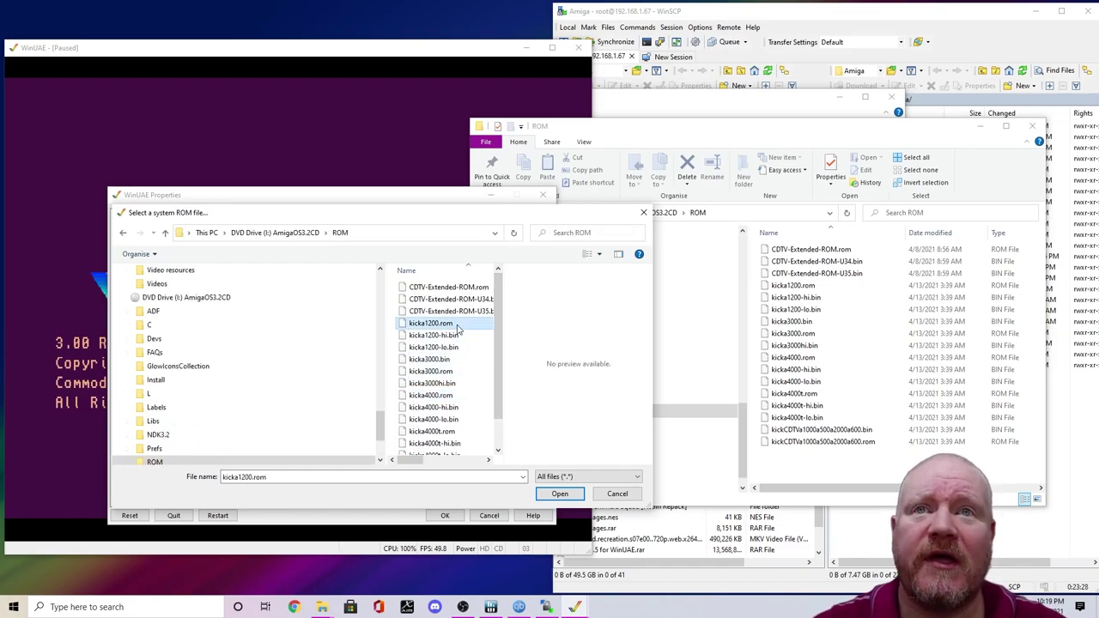
left_click(560, 494)
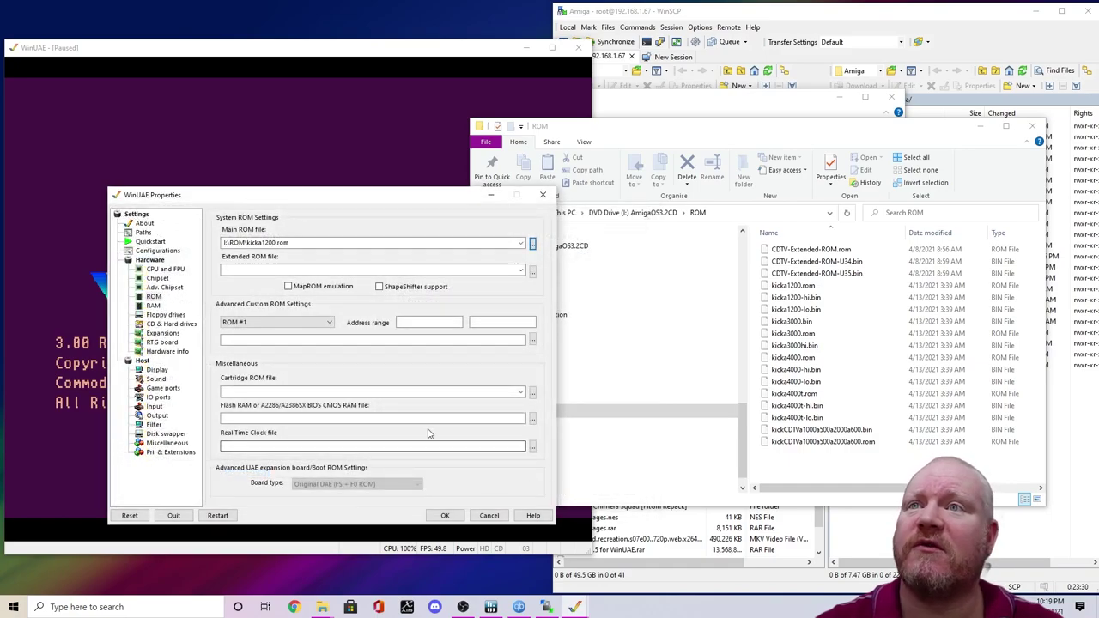
left_click(145, 516)
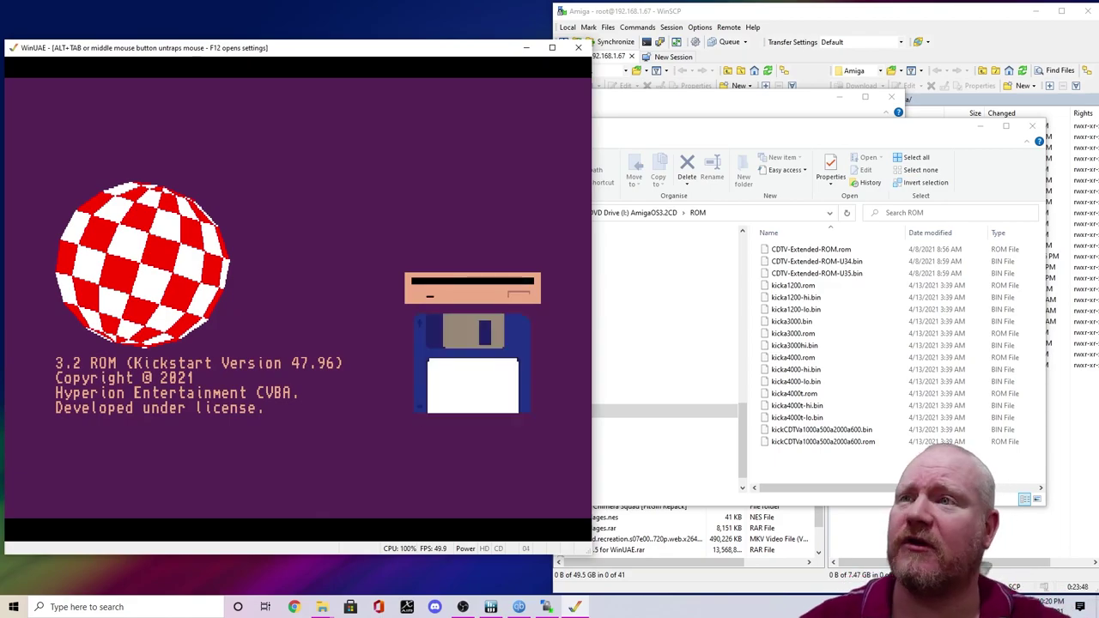
Reopen the emulator settings and add the AmigaOS3.2CD drive (I:\) as a bootable directory volume.
key("F12")
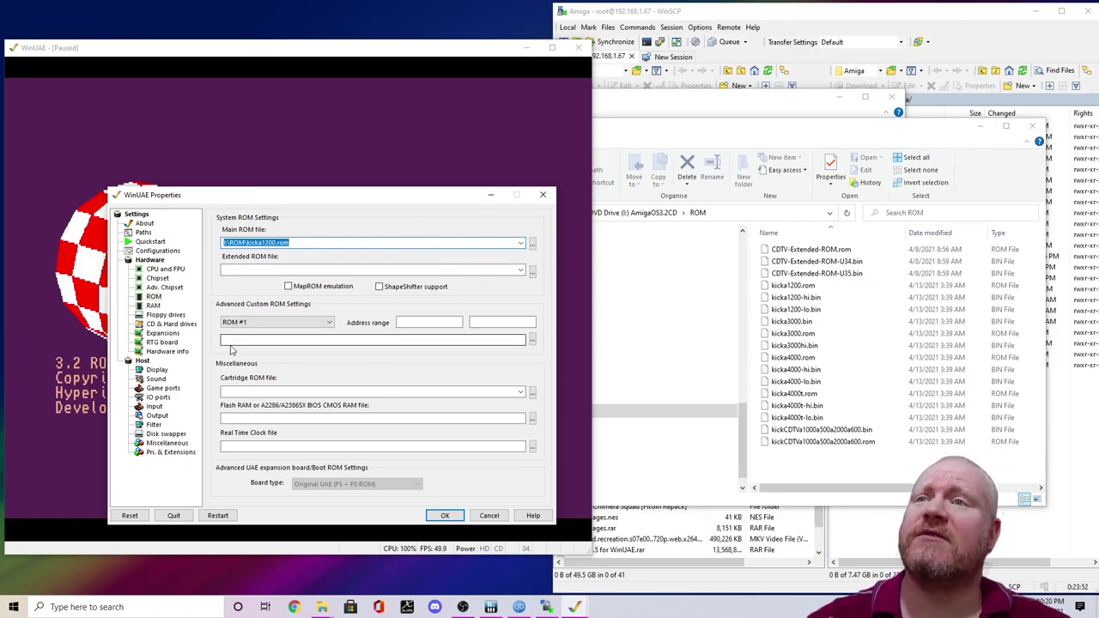
left_click(176, 326)
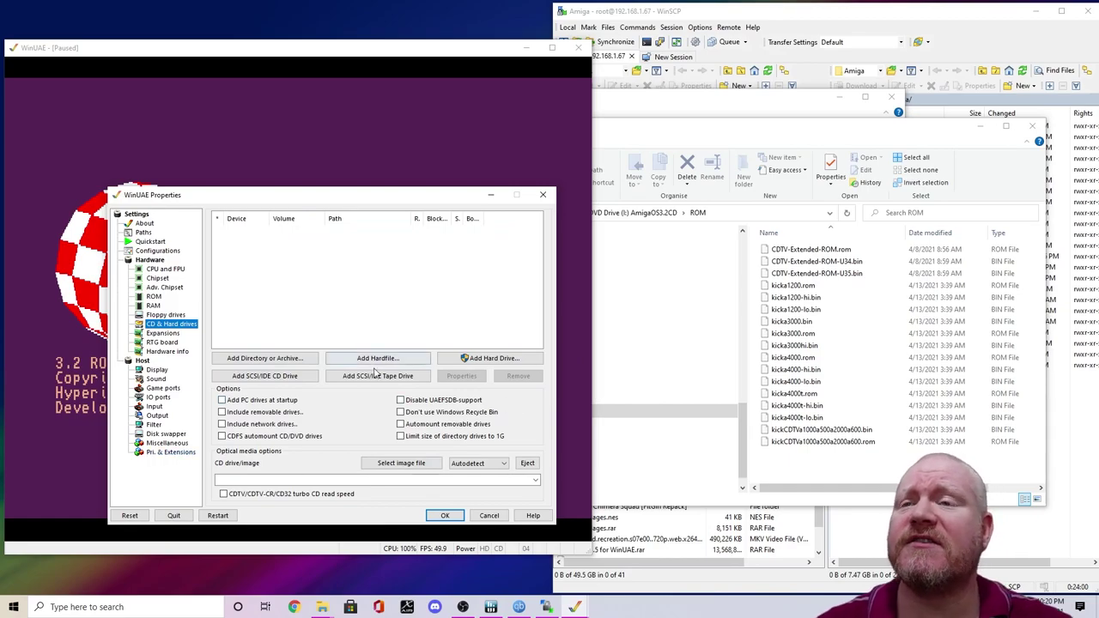
left_click(292, 360)
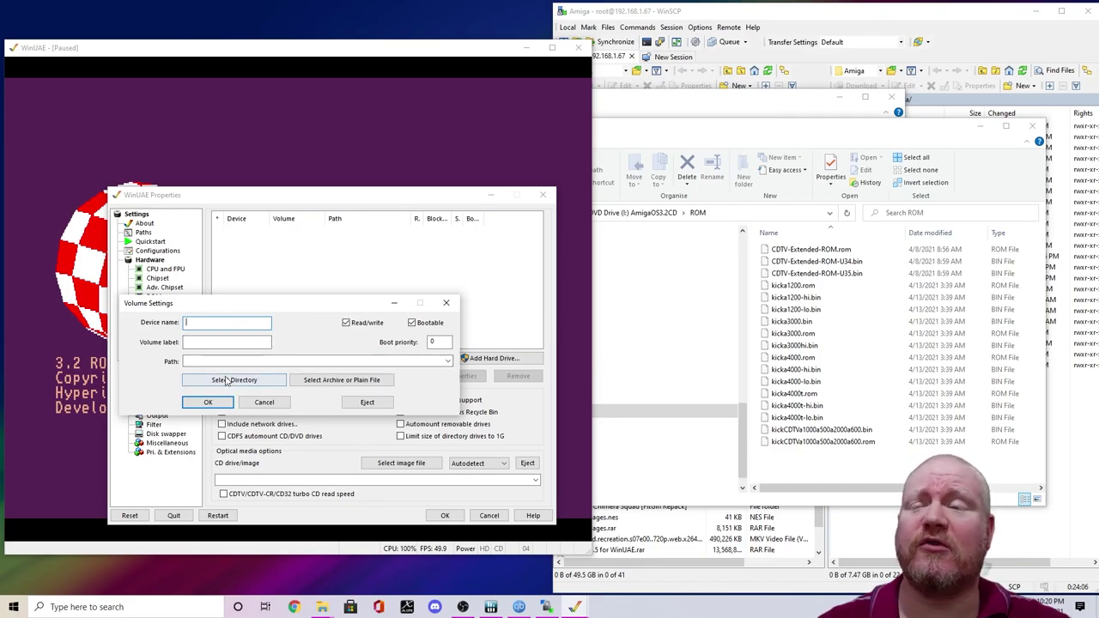
left_click(227, 381)
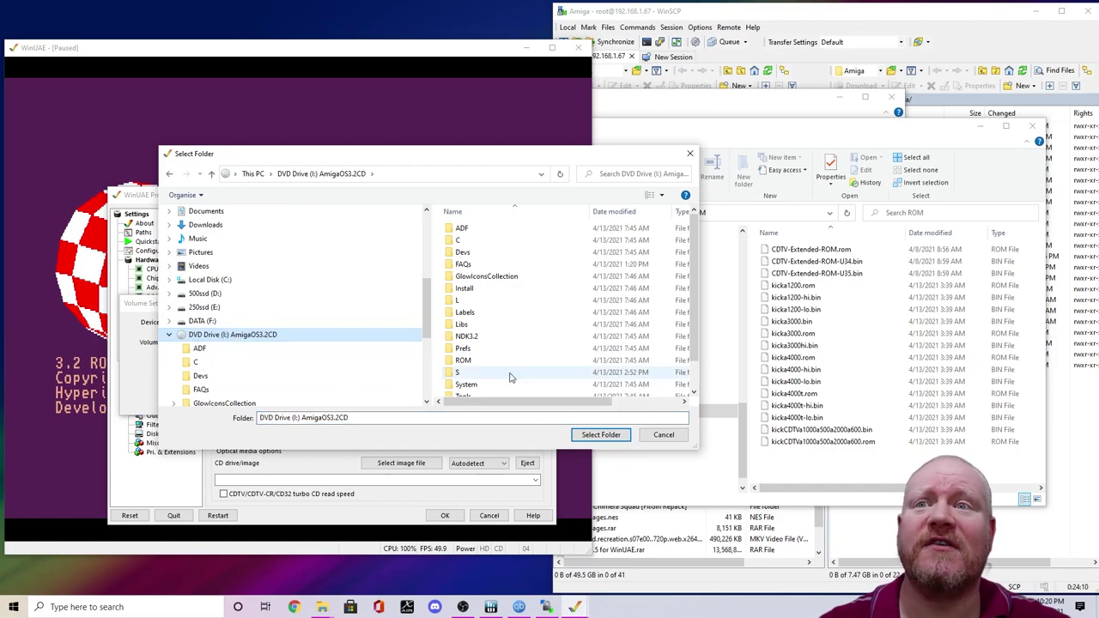
left_click(601, 435)
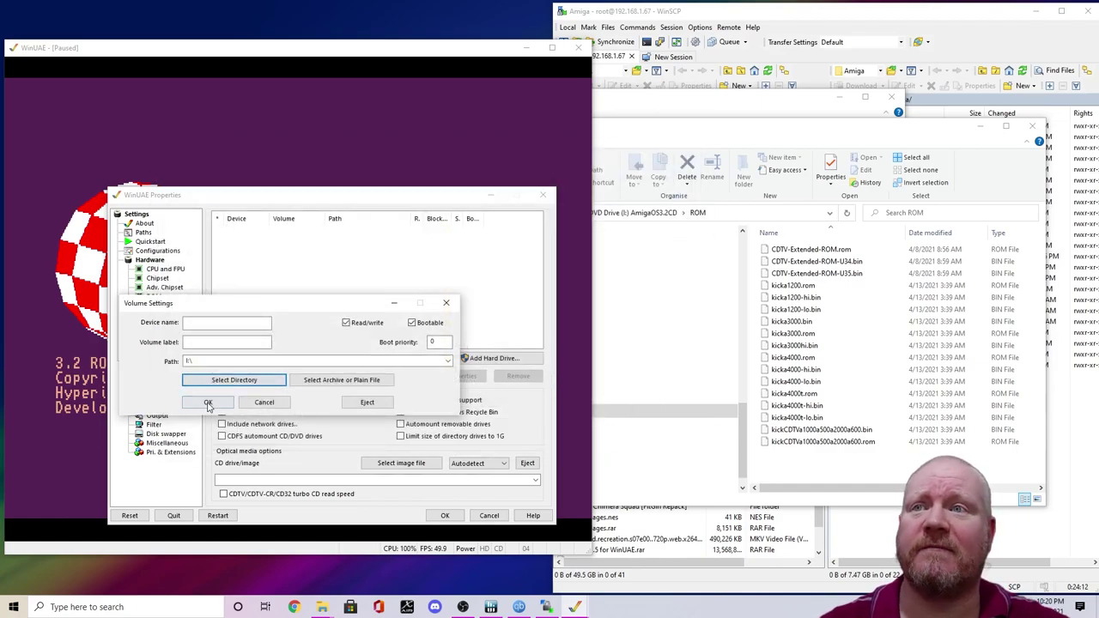
left_click(208, 404)
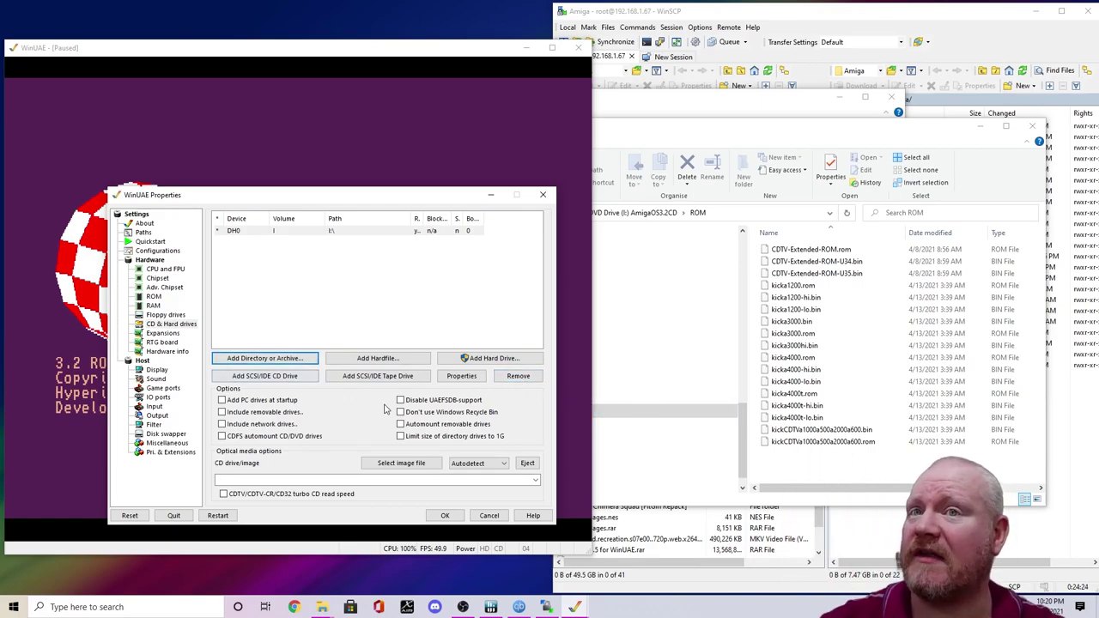
Create a 100 MB hard disk image, overwriting the existing 32install file in the Amiga folder, and add it as a hardfile.
left_click(387, 360)
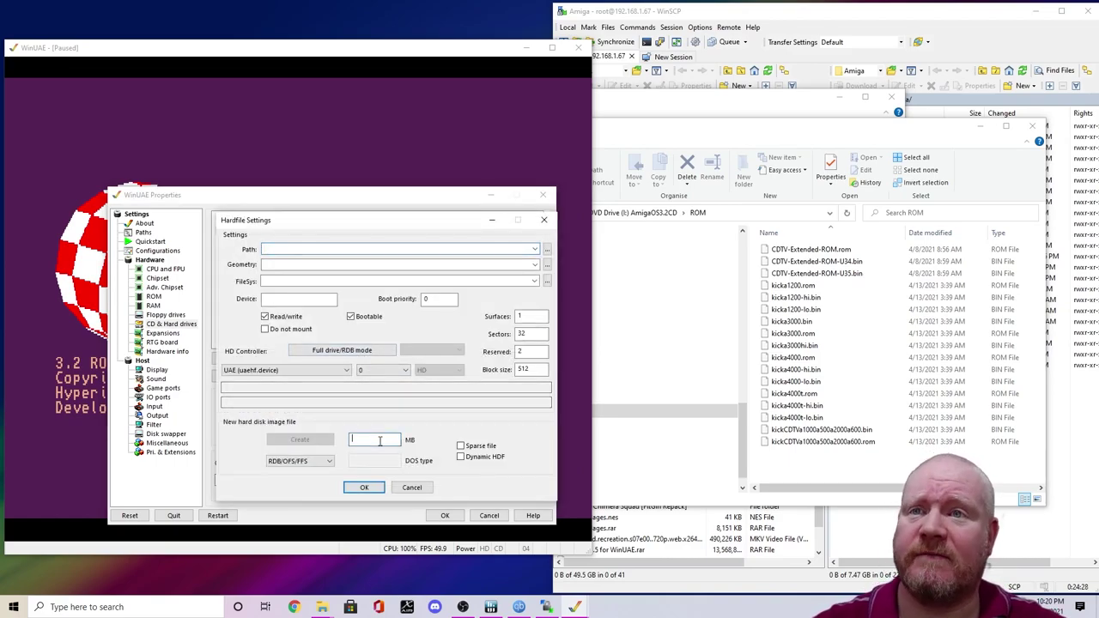
type("100")
left_click(300, 439)
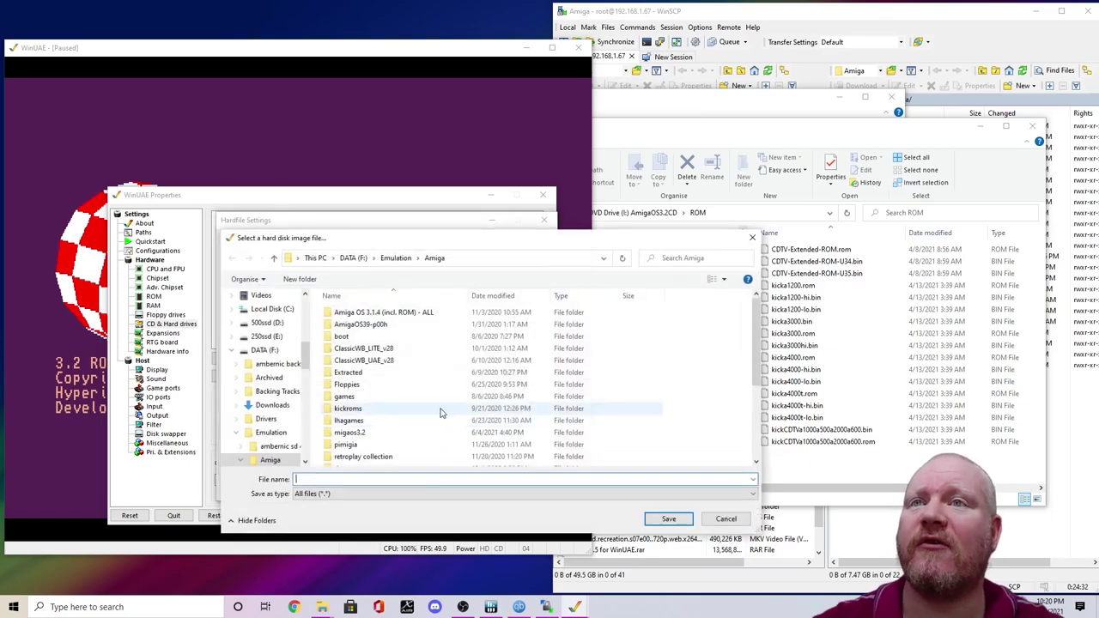
scroll(395, 391, "down", 4)
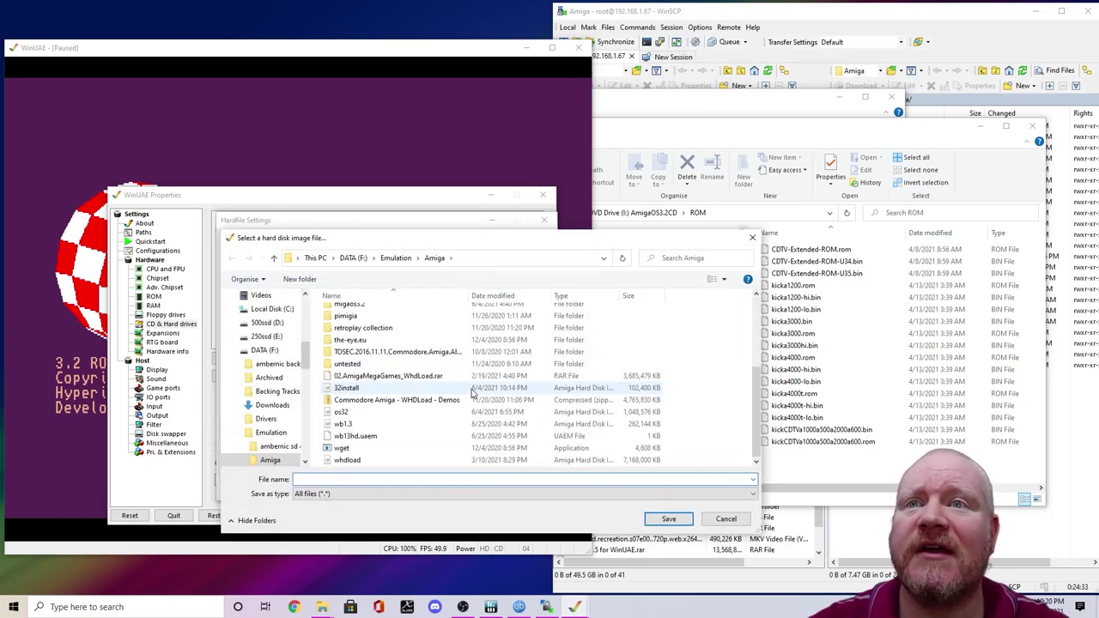
left_click(377, 389)
left_click(678, 519)
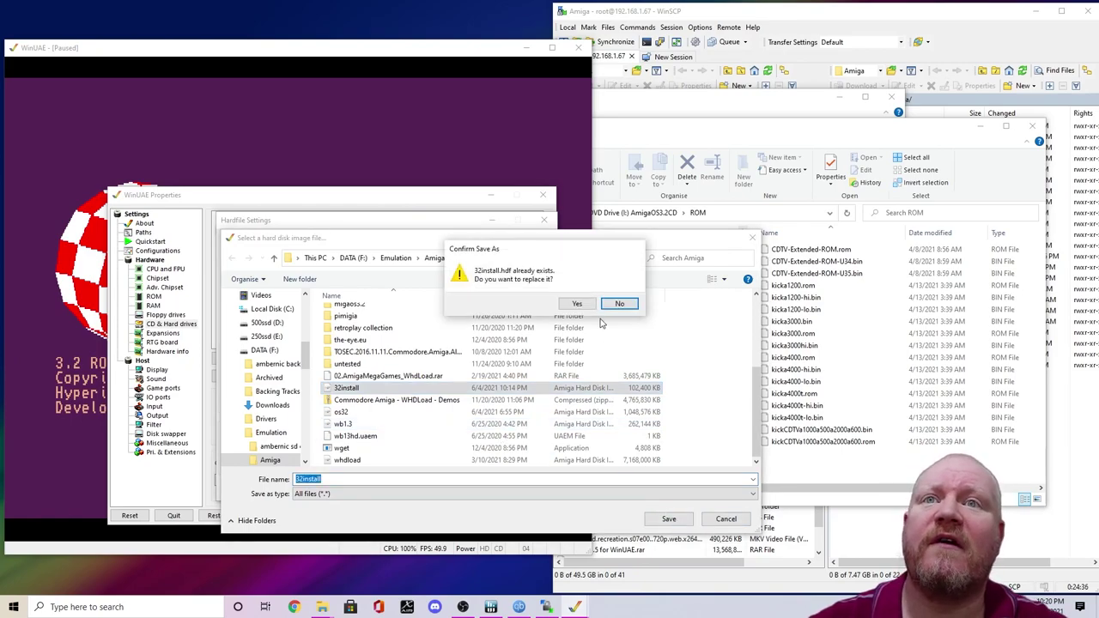
left_click(577, 304)
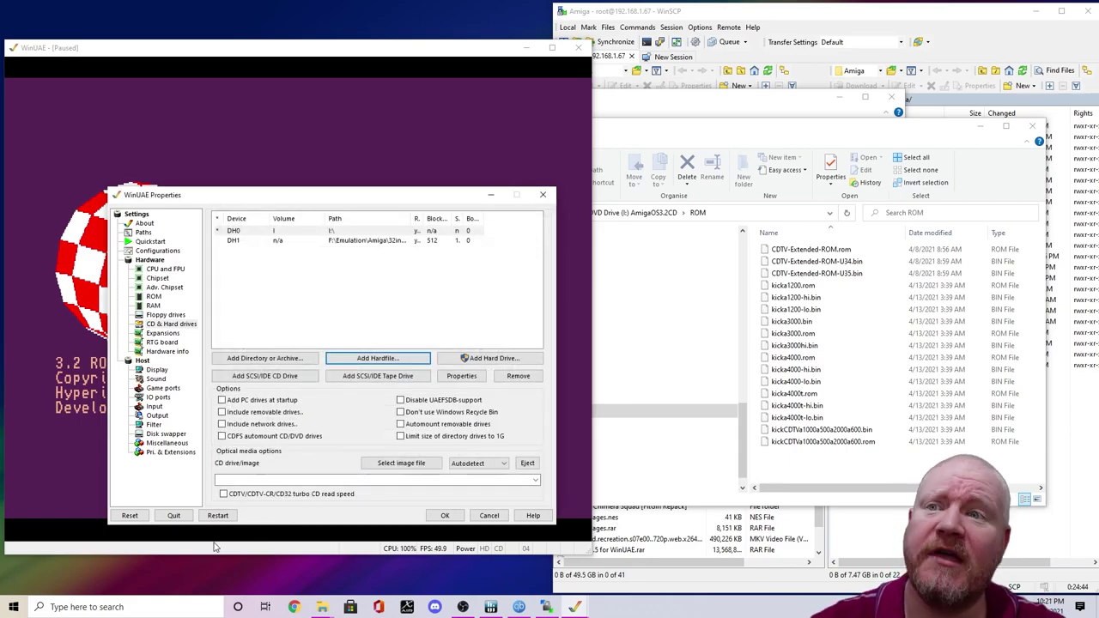
Reset the emulated Amiga to boot with the new drives, move the WinUAE window toward the screen's centre and return to the emulation.
left_click(129, 516)
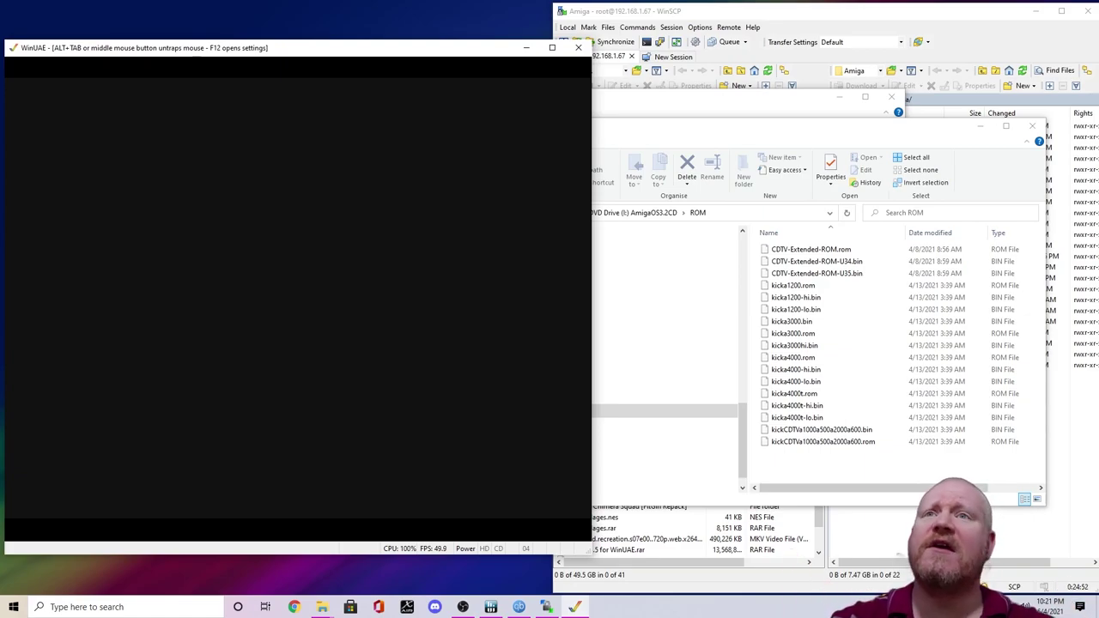
middle_click(353, 66)
left_click_drag(323, 48, 554, 60)
left_click(604, 252)
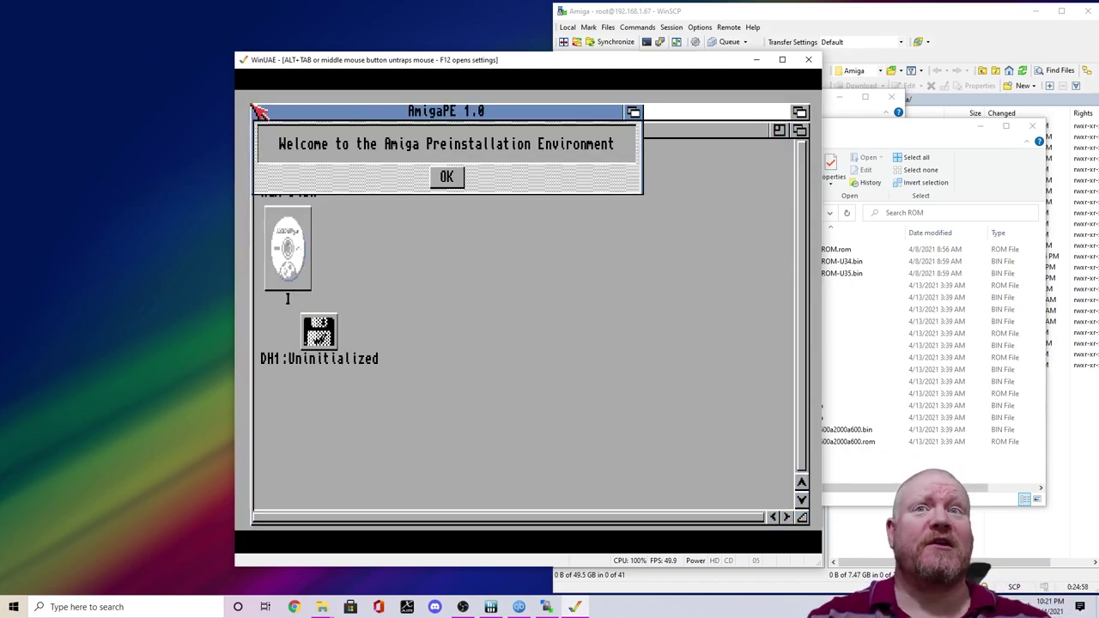
Dismiss the Amiga Preinstallation Environment welcome message, view the contents of volume I and close its window.
left_click(460, 176)
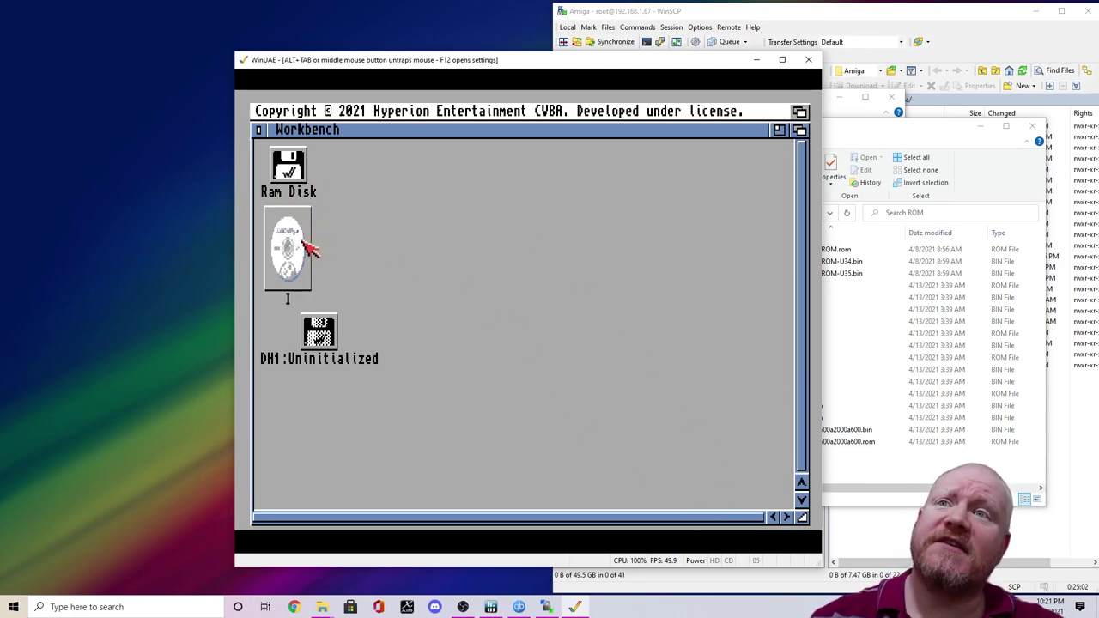
double_click(302, 242)
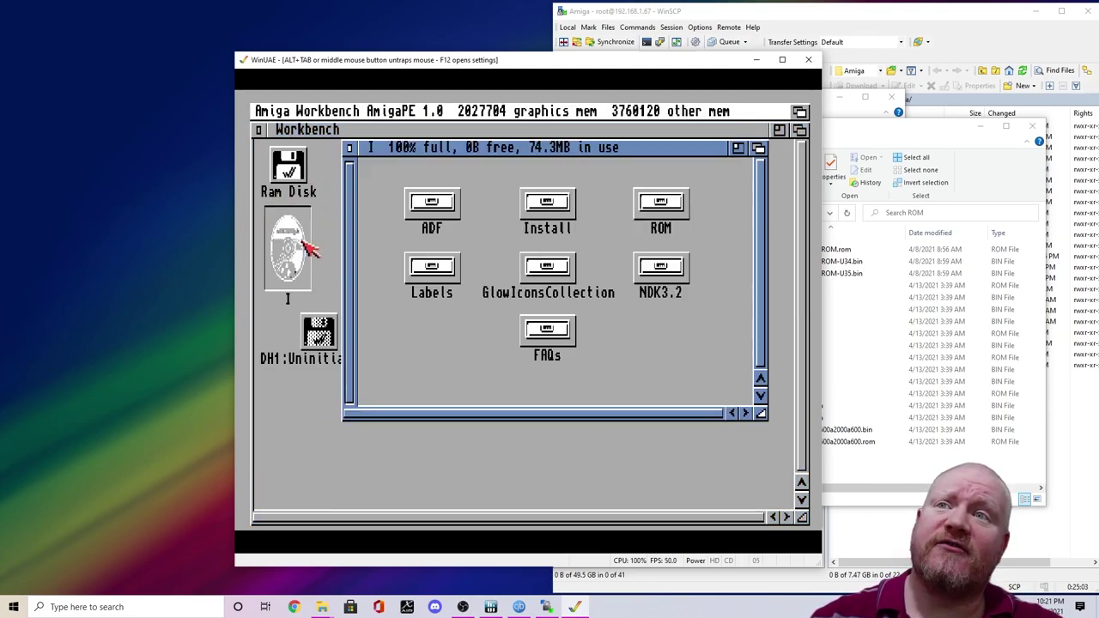
left_click(351, 147)
Open the Format dialog for the DH1:Uninitialized disk and move the WinUAE window clear of the folder windows.
left_click(343, 352)
right_click(576, 116)
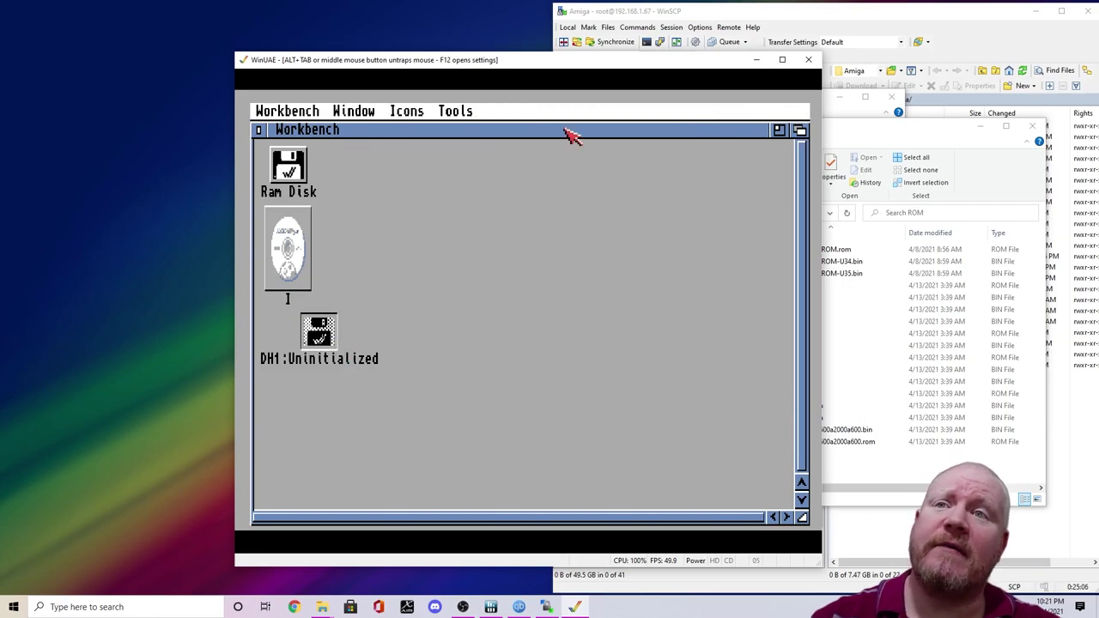
left_click(445, 286)
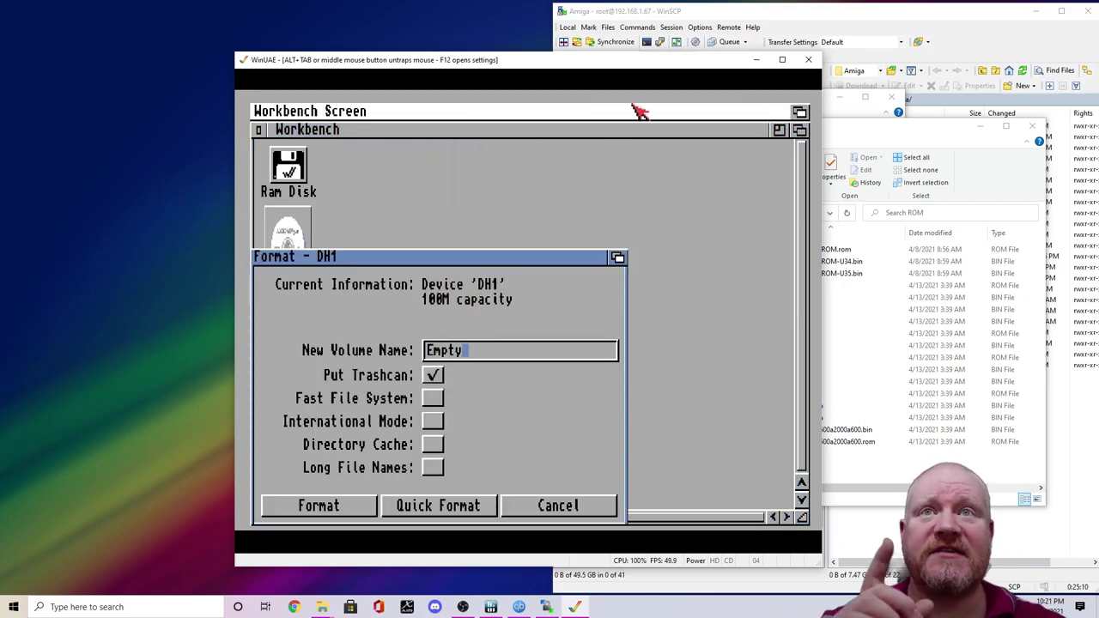
middle_click(554, 324)
left_click_drag(597, 60, 397, 54)
left_click_drag(702, 136, 800, 134)
left_click(520, 140)
Replace the new volume name for DH1 with AmigaOS3.2CD.
left_click(285, 348)
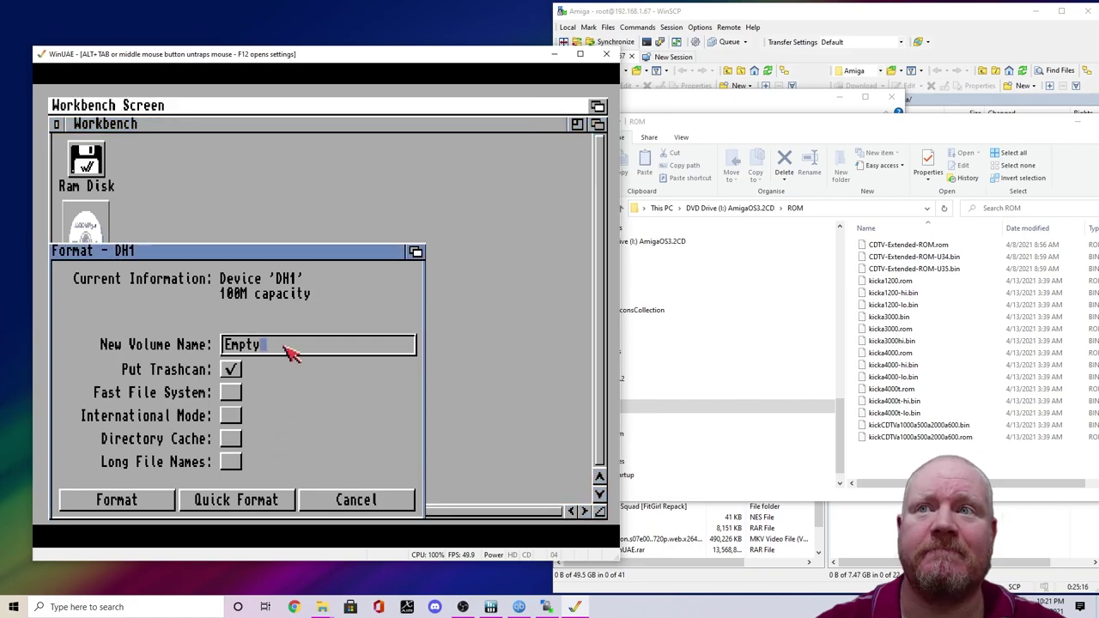
key("BackSpace")
key("BackSpace")
key("BackSpace")
key("BackSpace")
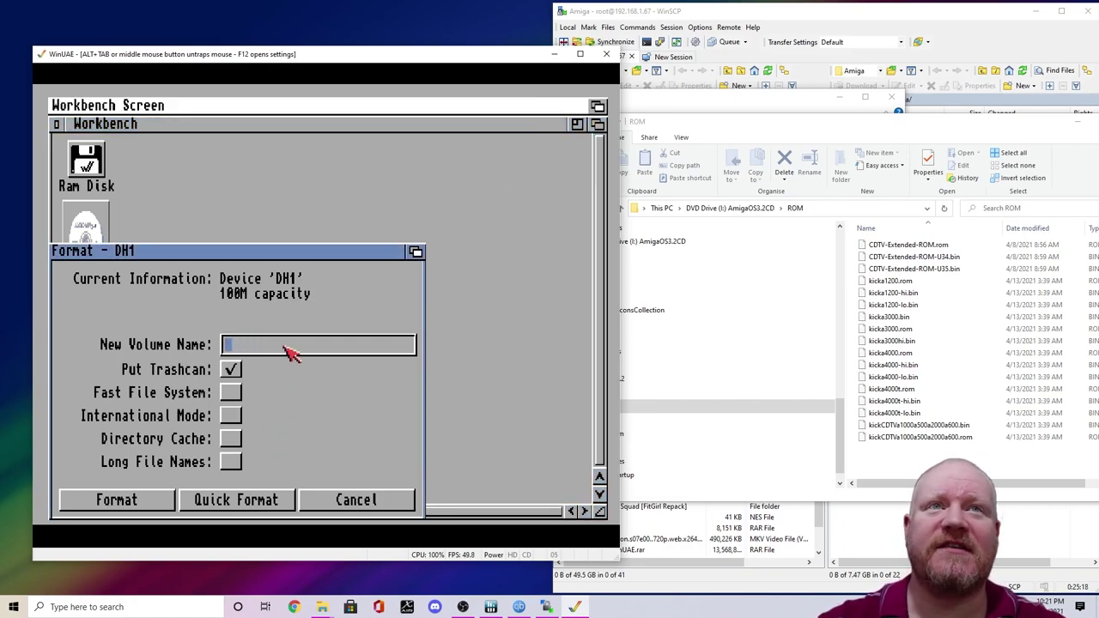
type("AmigaOS")
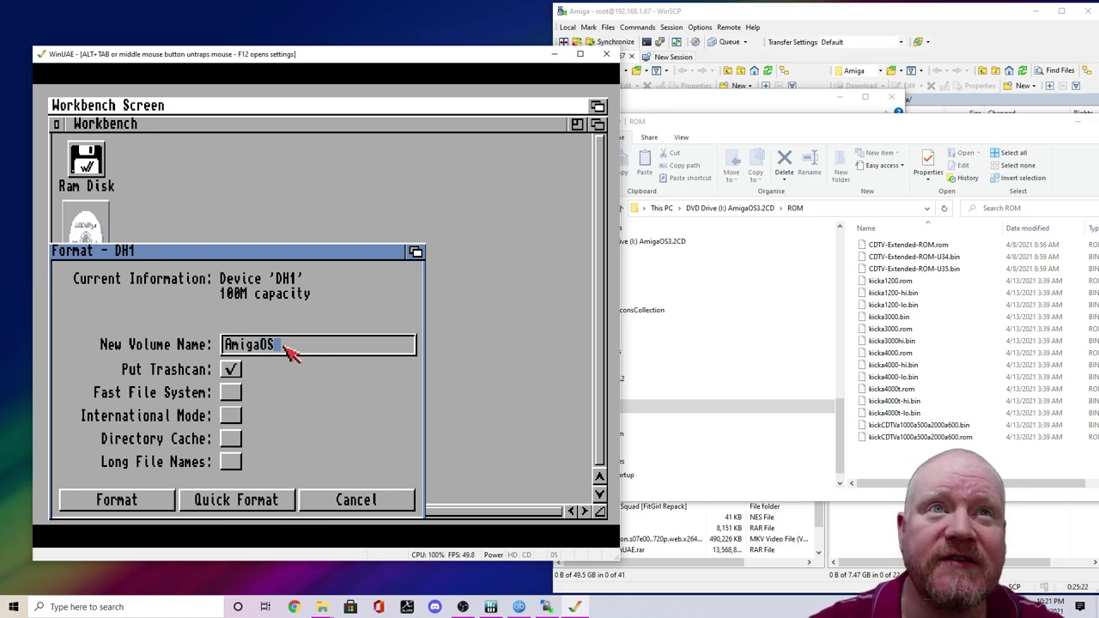
type("3.2CD")
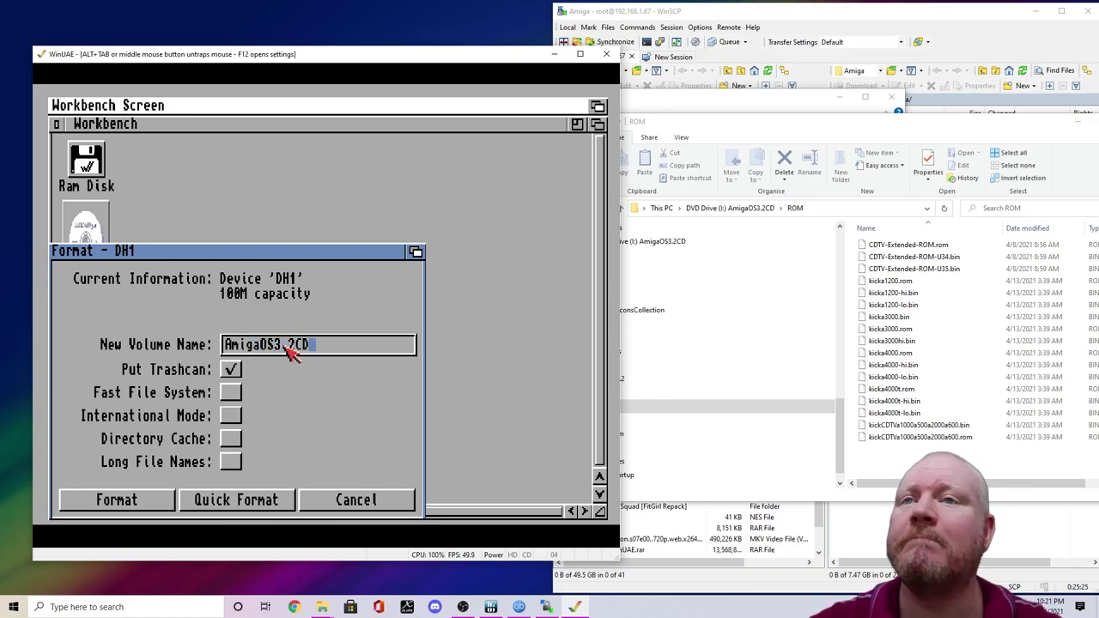
Disable Put Trashcan, enable Long File Names, and quick format DH1, accepting the confirmations.
left_click(230, 369)
left_click(238, 459)
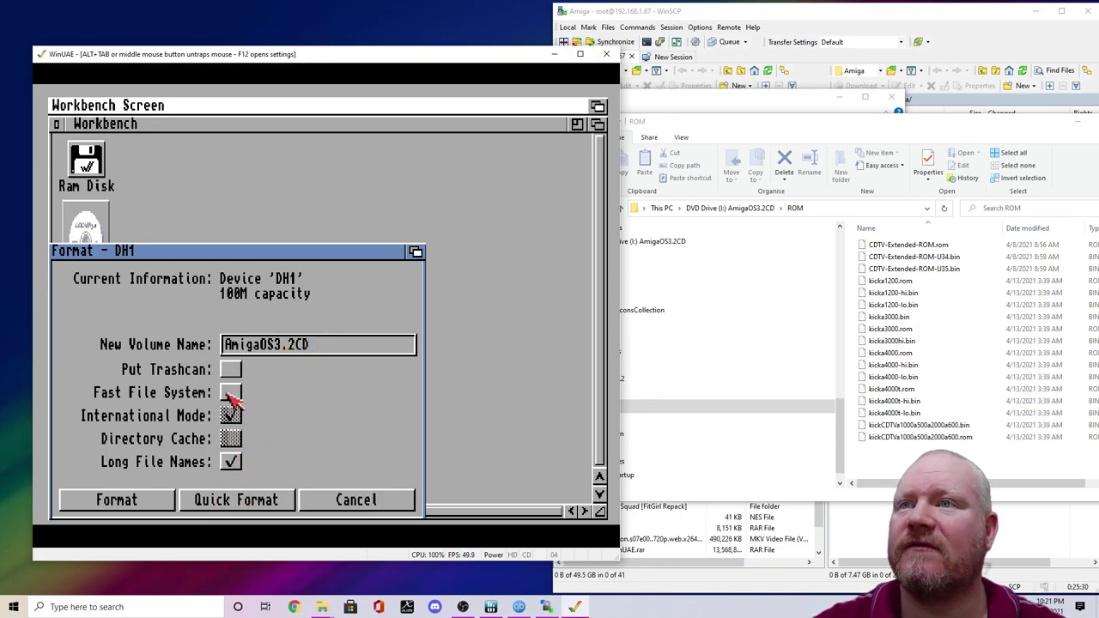
left_click(254, 503)
left_click(98, 254)
left_click(99, 230)
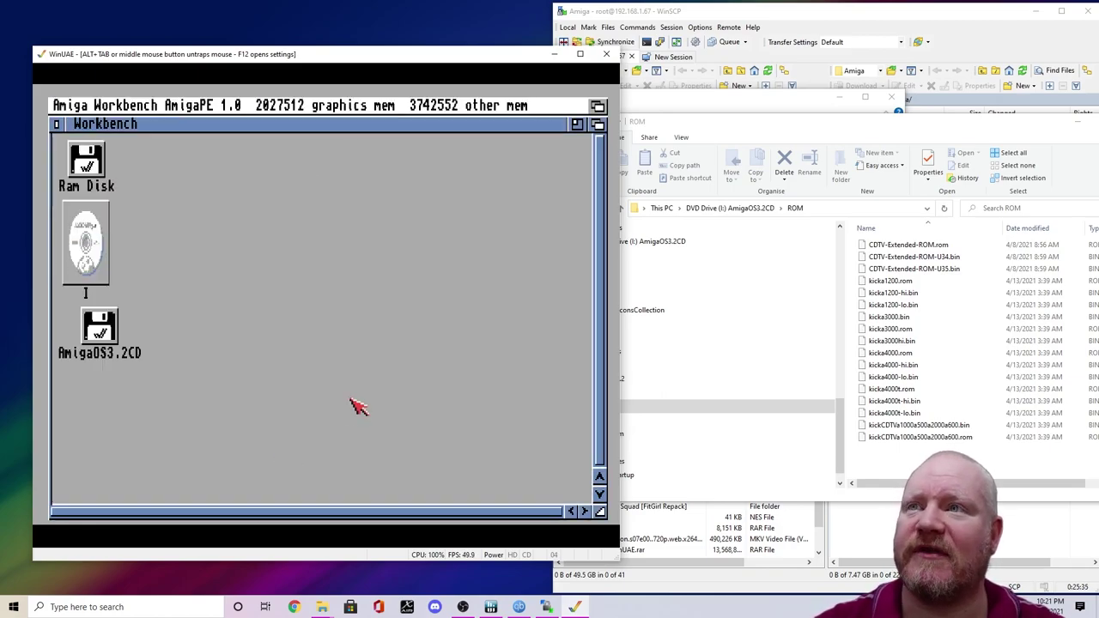
Open the I and AmigaOS3.2CD volumes and arrange their windows so the contents of I and the empty target are both accessible.
double_click(86, 245)
double_click(101, 333)
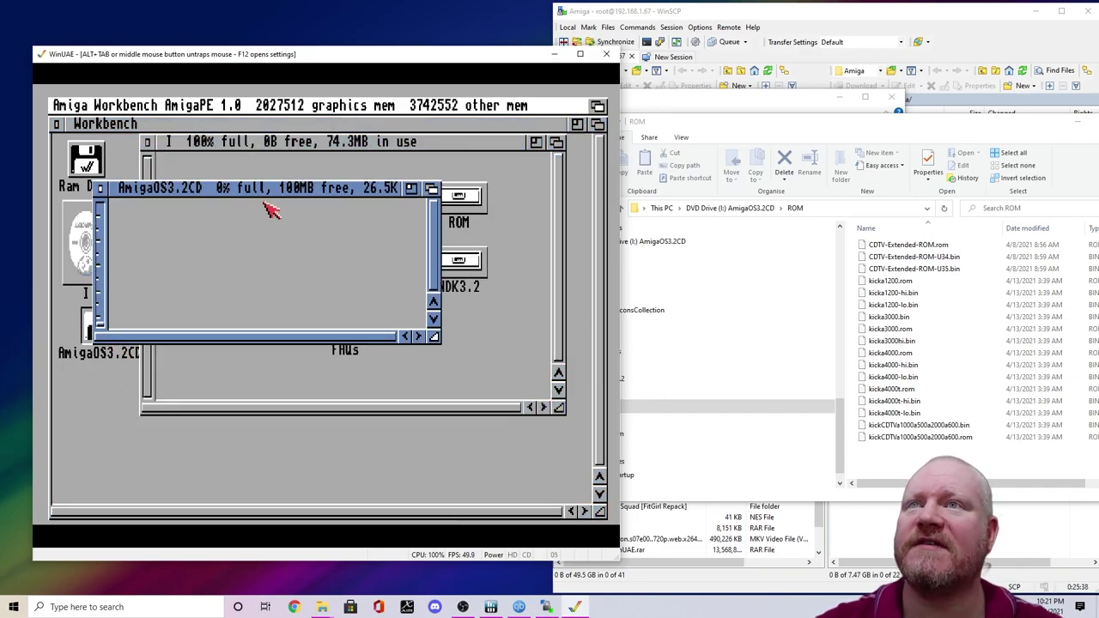
left_click_drag(268, 189, 356, 373)
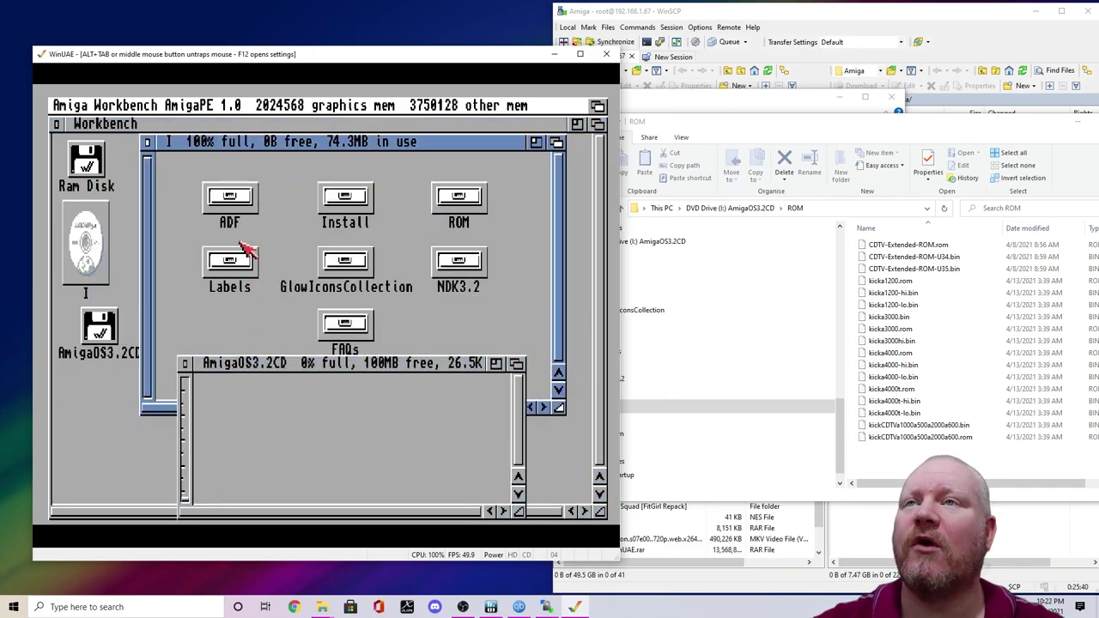
Show all files on volume I, select its entire contents and copy them to the AmigaOS3.2CD volume.
right_click(230, 120)
mouse_move(152, 105)
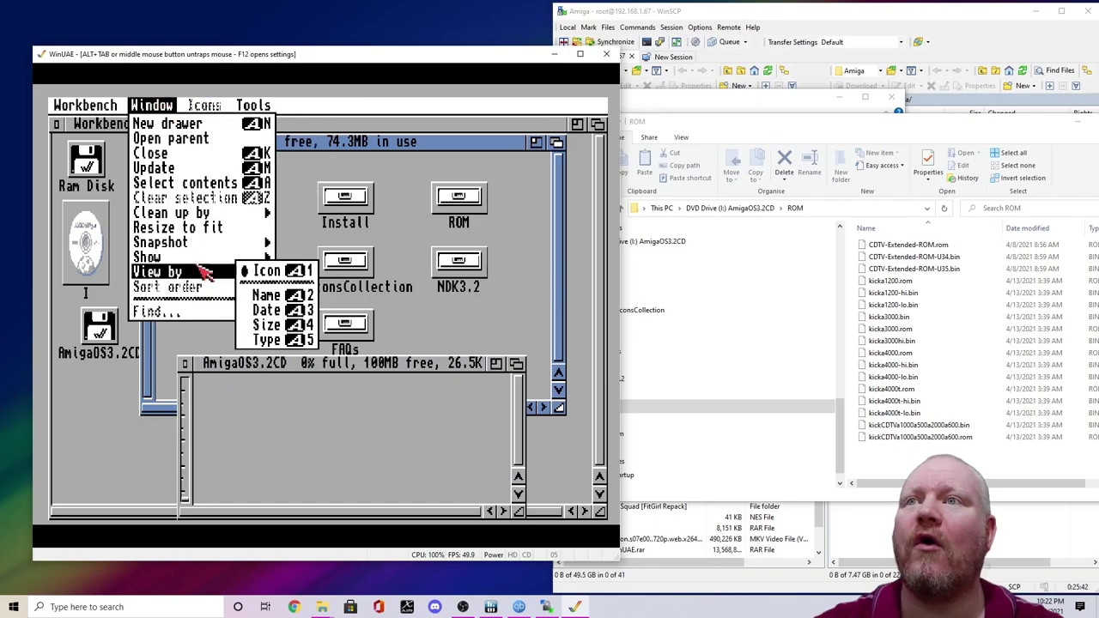
mouse_move(215, 257)
right_click(275, 270)
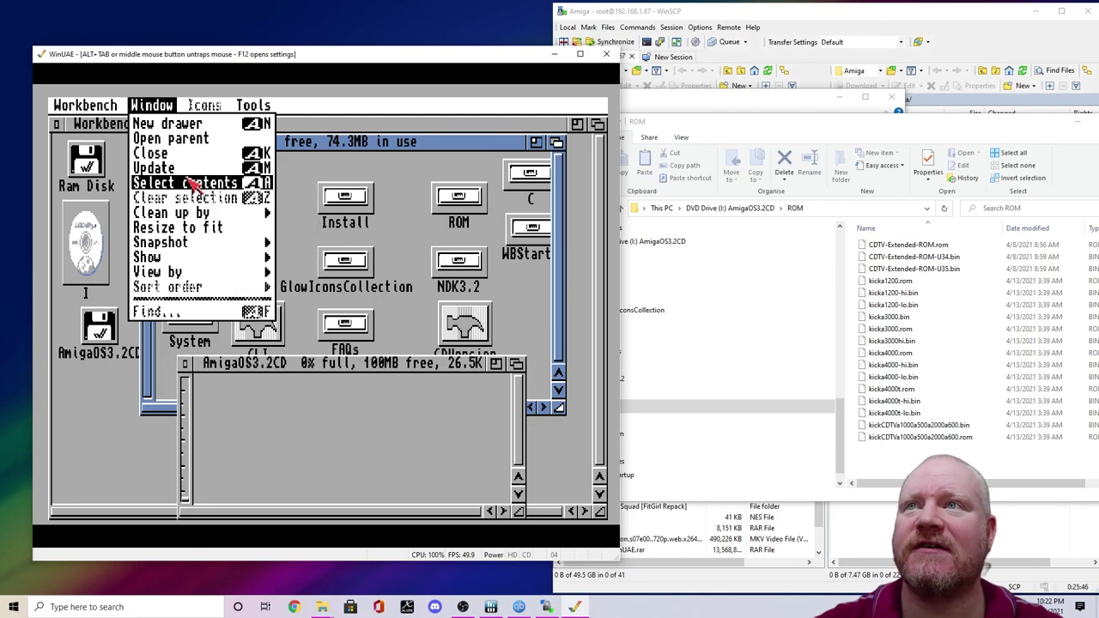
right_click(189, 181)
left_click_drag(228, 199, 259, 417)
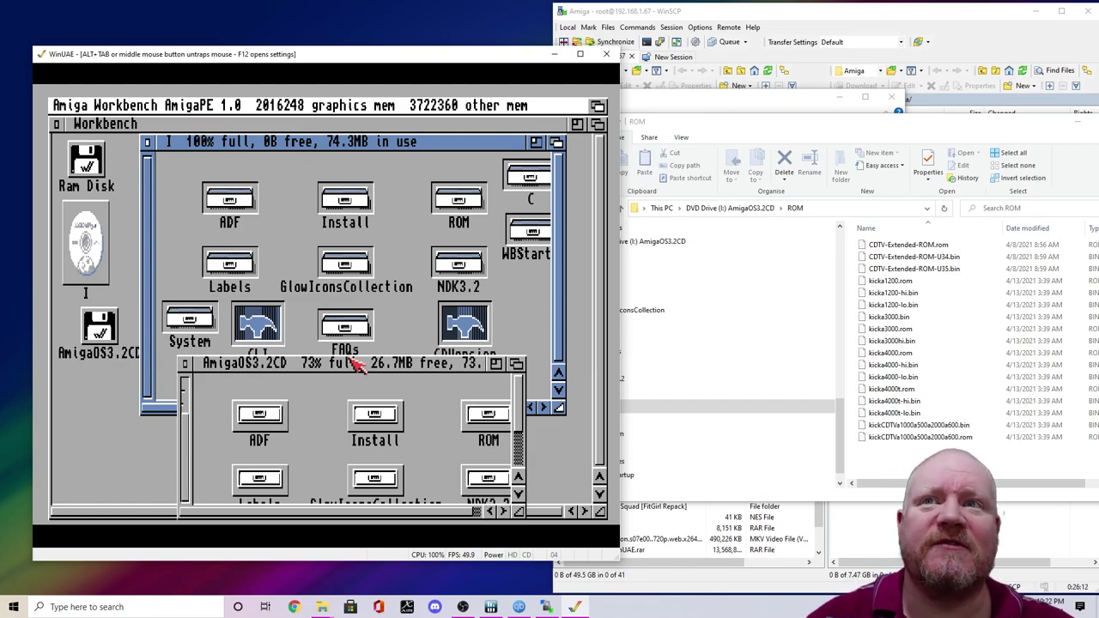
left_click_drag(357, 368, 297, 172)
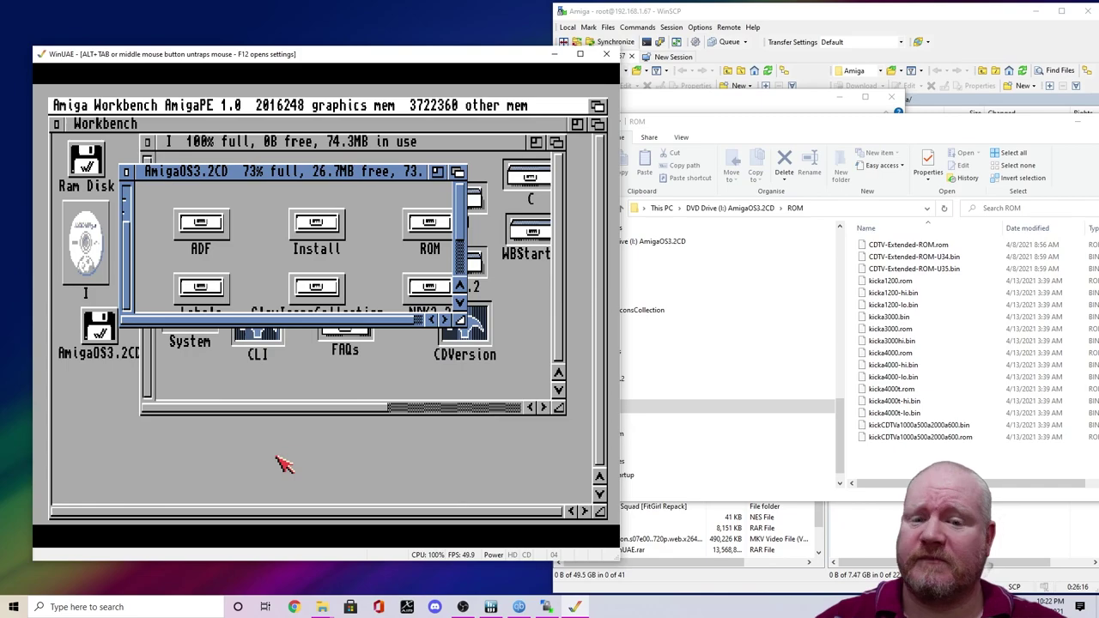
key("F12")
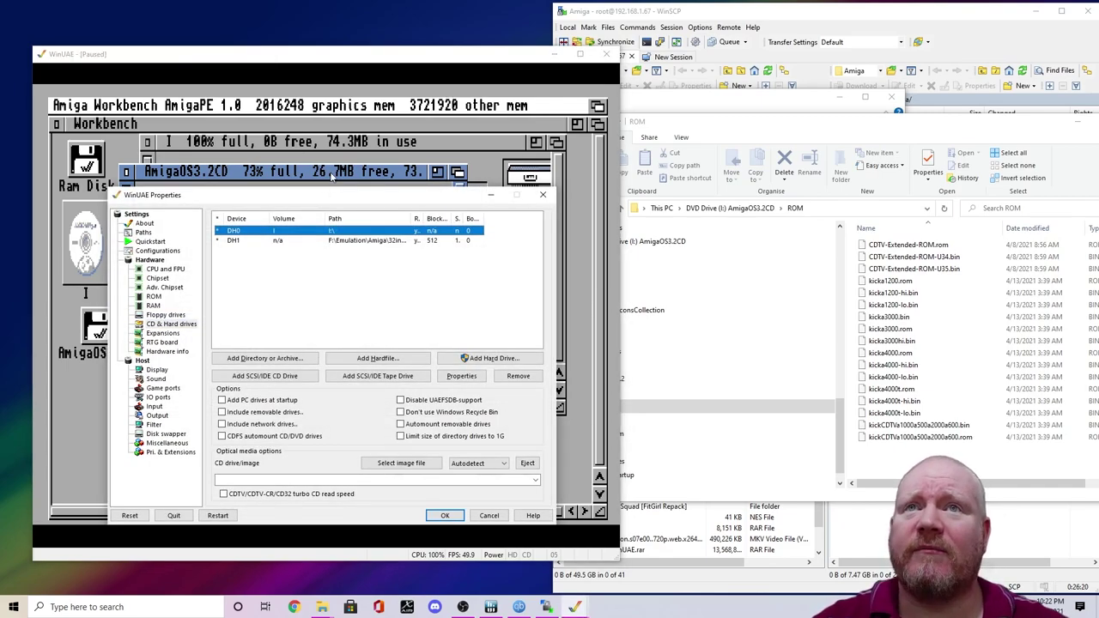
key("Escape")
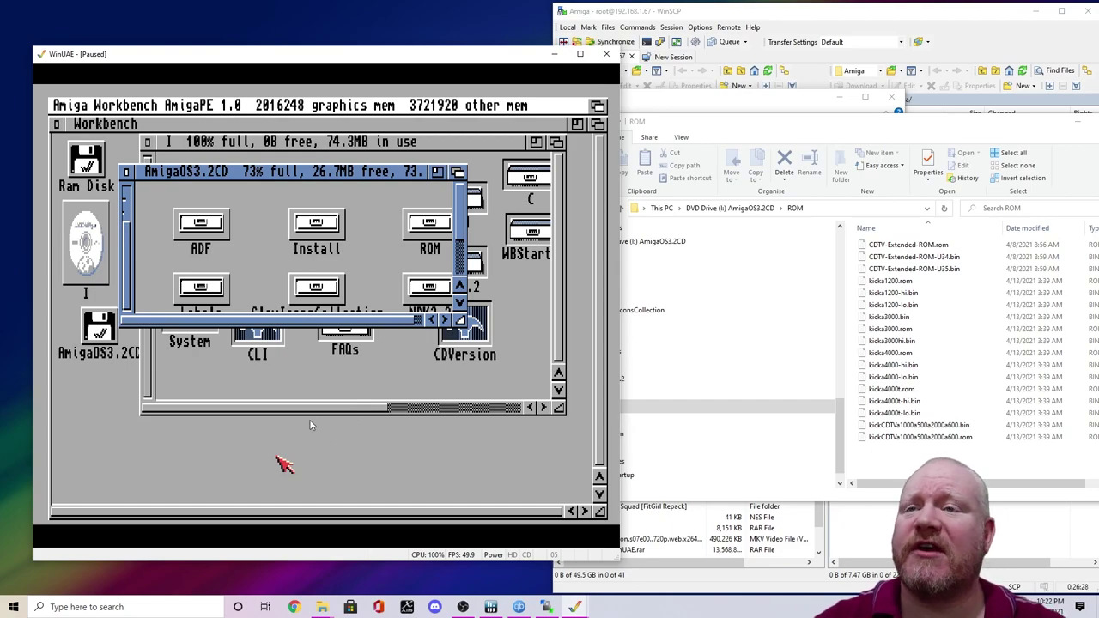
mouse_move(583, 609)
left_click(552, 567)
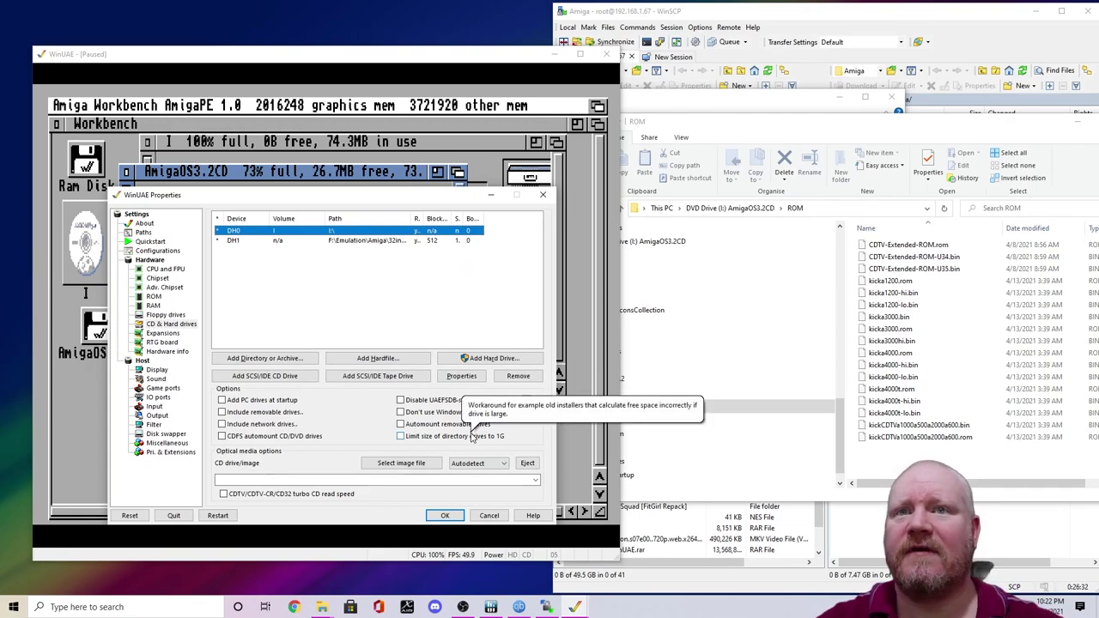
left_click(489, 518)
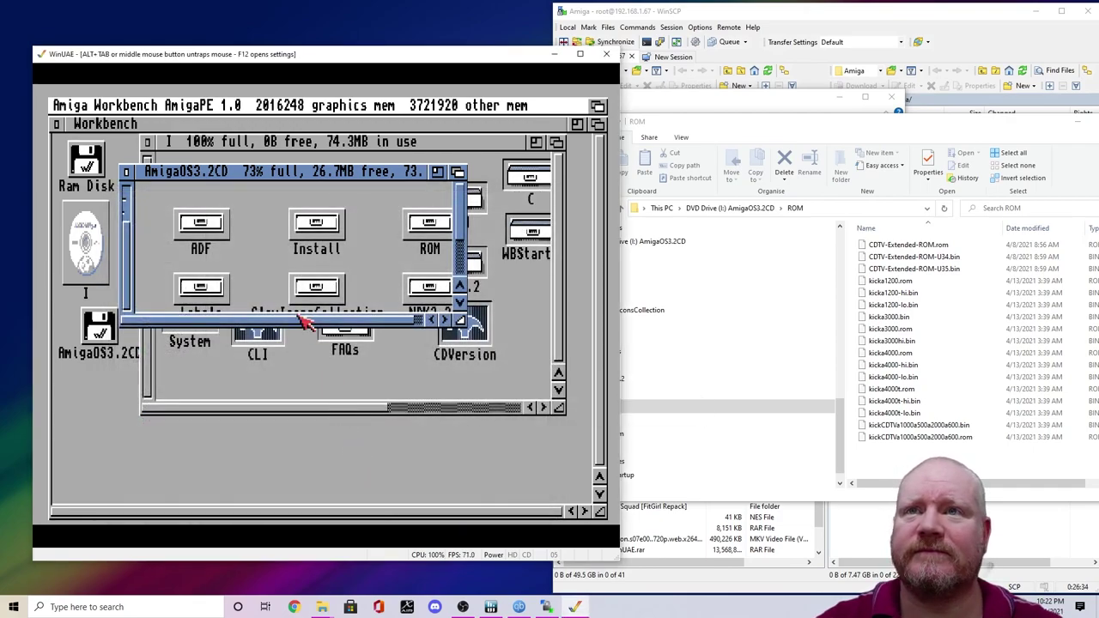
Enlarge the AmigaOS3.2CD window, show all its files to check the copied drawers, and close the volume windows.
left_click_drag(461, 323, 548, 378)
left_click_drag(387, 176, 429, 290)
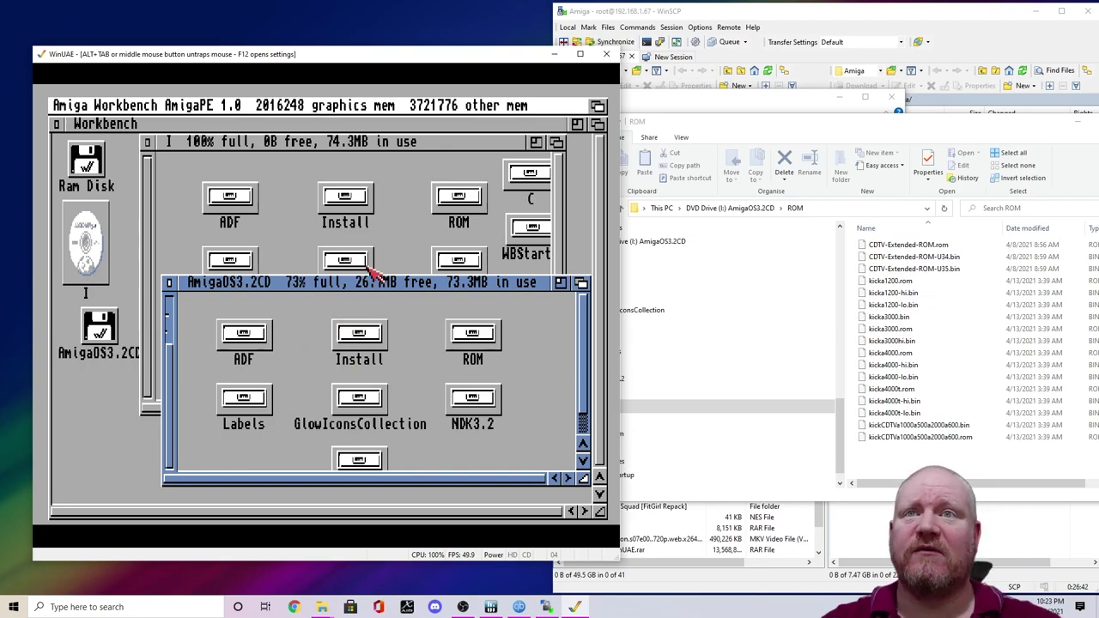
scroll(522, 381, "down", 3)
scroll(527, 380, "up", 2)
right_click(154, 105)
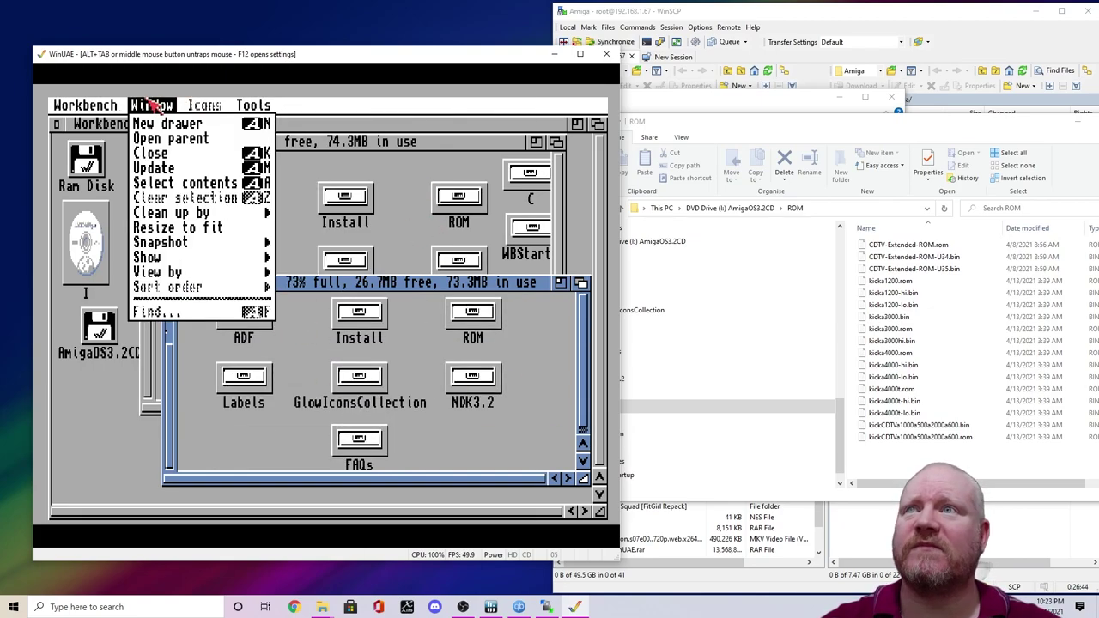
right_click(251, 273)
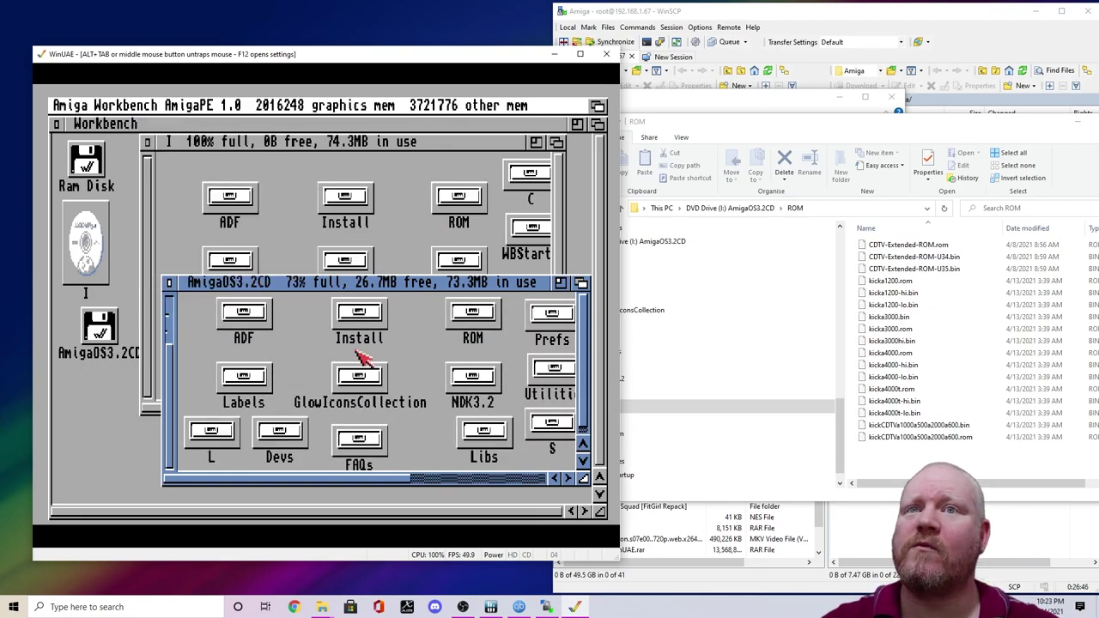
left_click_drag(373, 480, 309, 483)
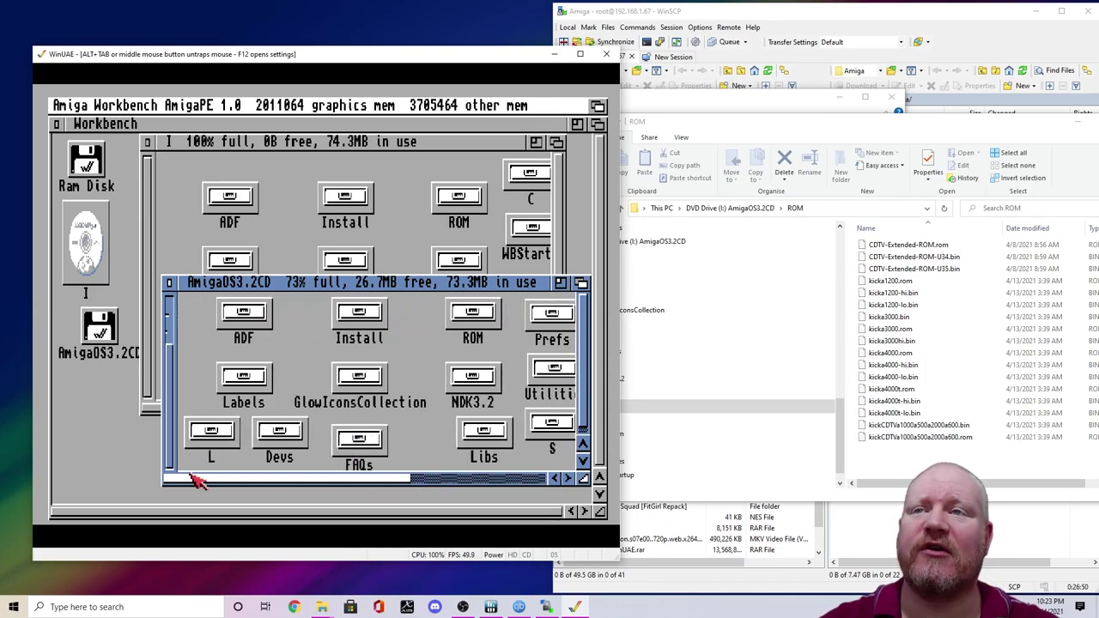
left_click(169, 283)
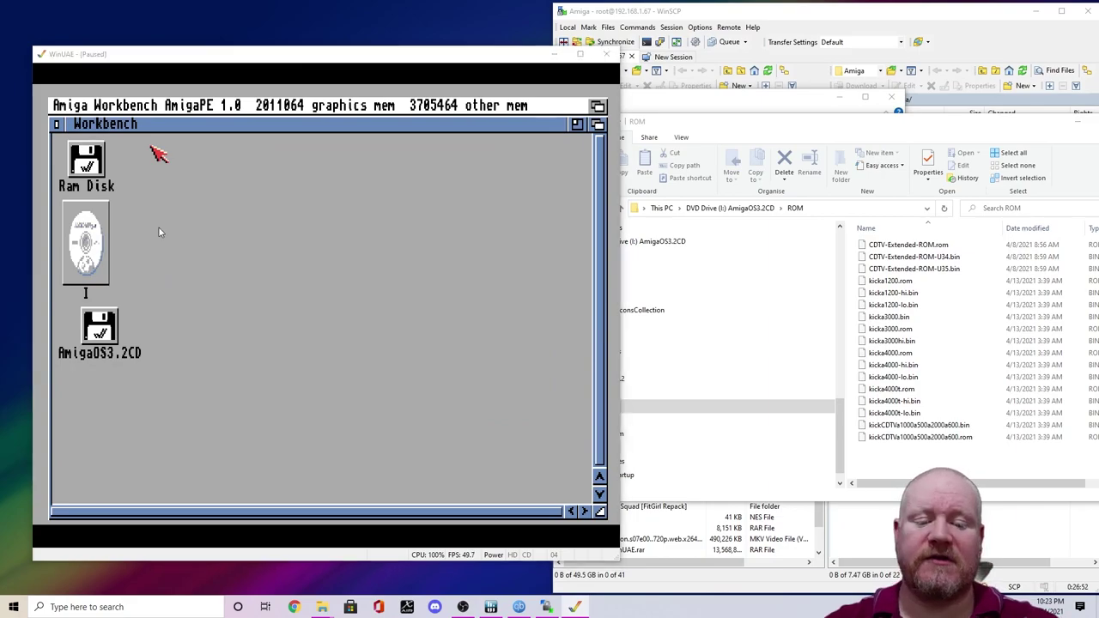
Remove the I:\ directory drive in the emulator settings and set the 32install.hdf hardfile's device name to DH0.
key("F12")
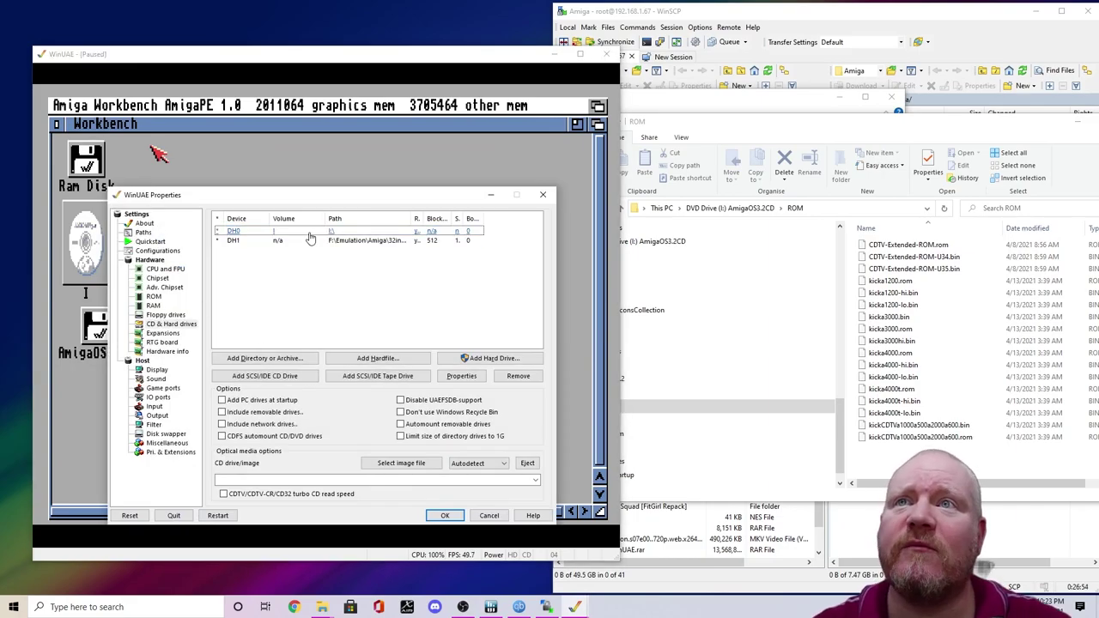
left_click(519, 379)
left_click(232, 231)
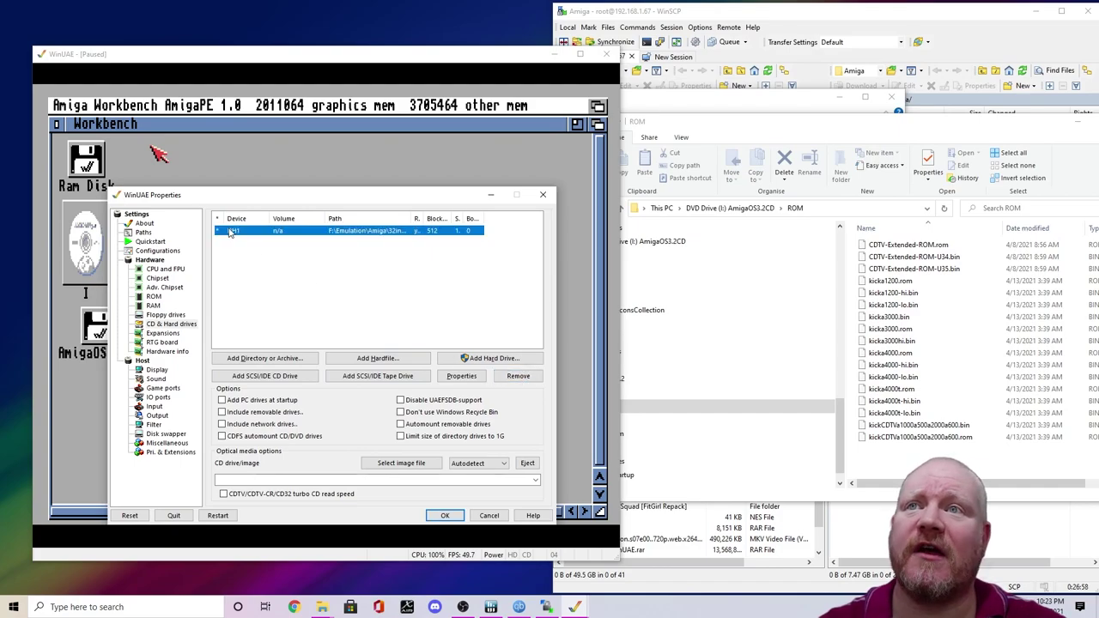
double_click(233, 231)
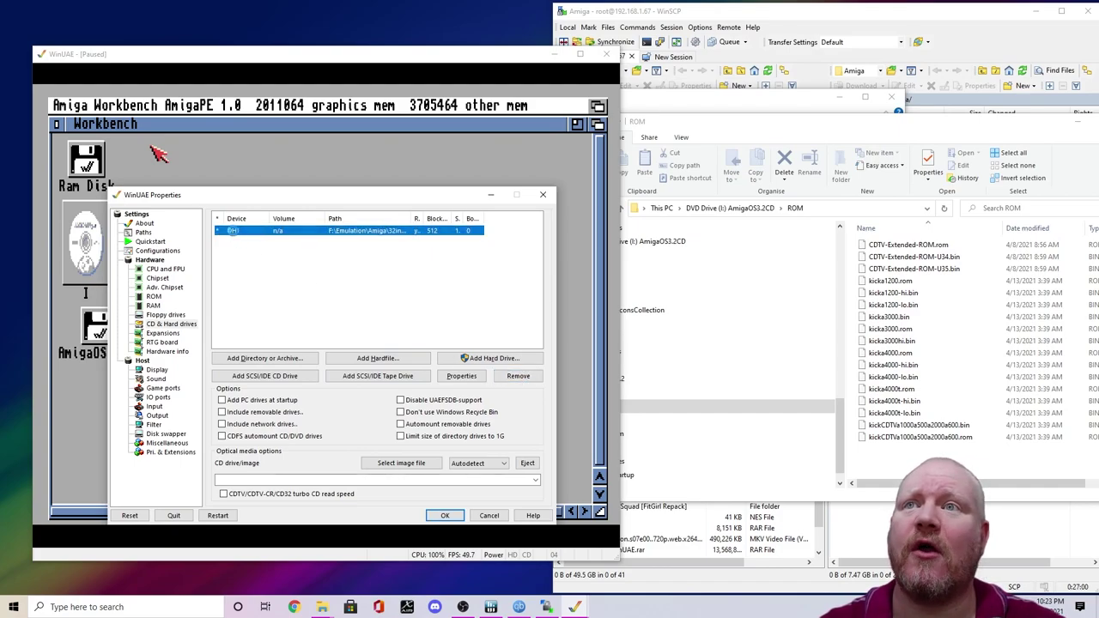
left_click(146, 175)
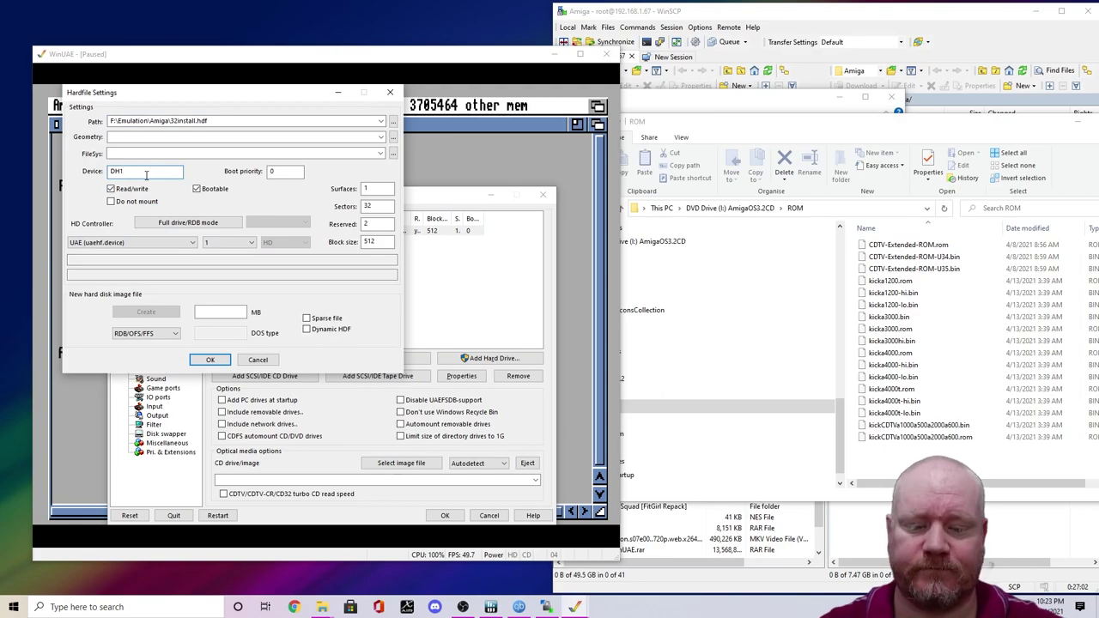
left_click(209, 360)
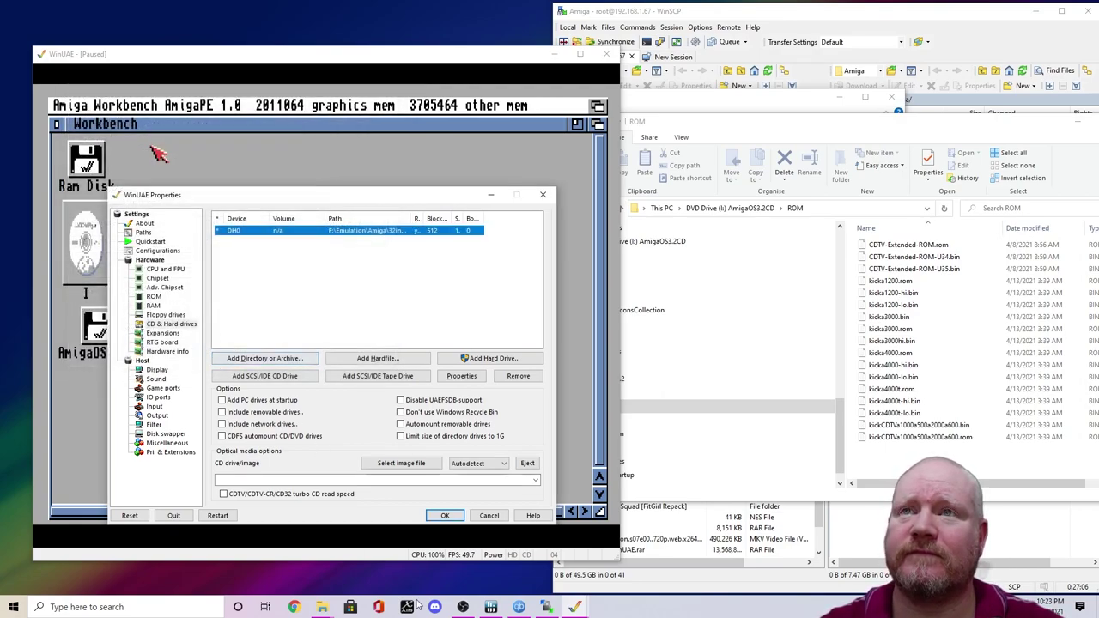
Reset the emulated Amiga and run StartHere from the Install drawer on AmigaOS3.2CD, dismissing the welcome and installation messages.
left_click(130, 516)
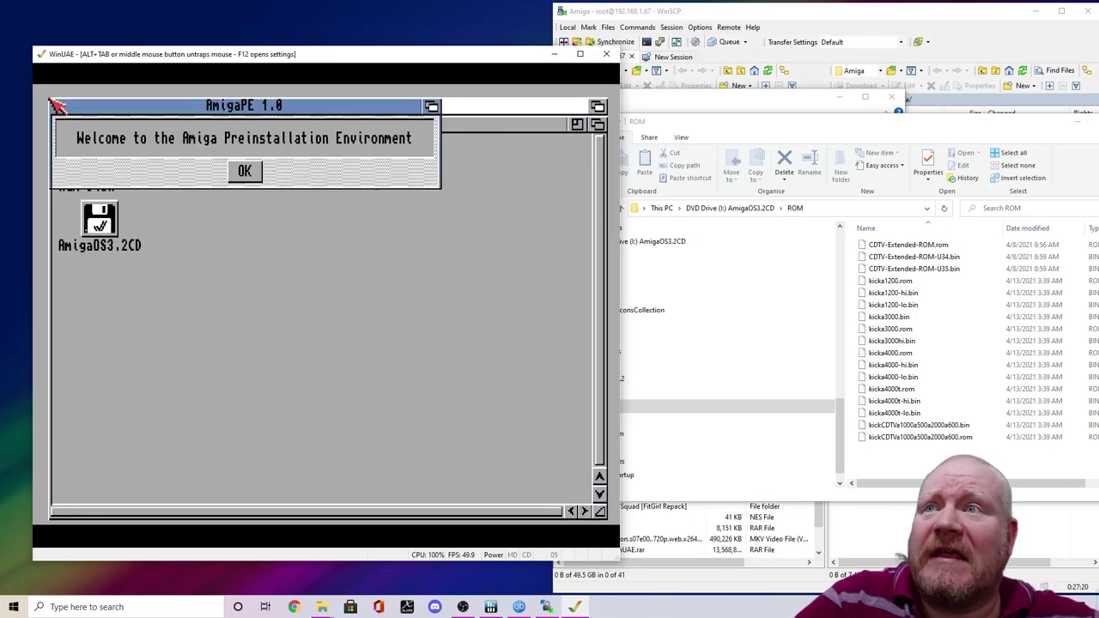
left_click(245, 171)
double_click(108, 219)
double_click(268, 251)
left_click(343, 192)
double_click(346, 192)
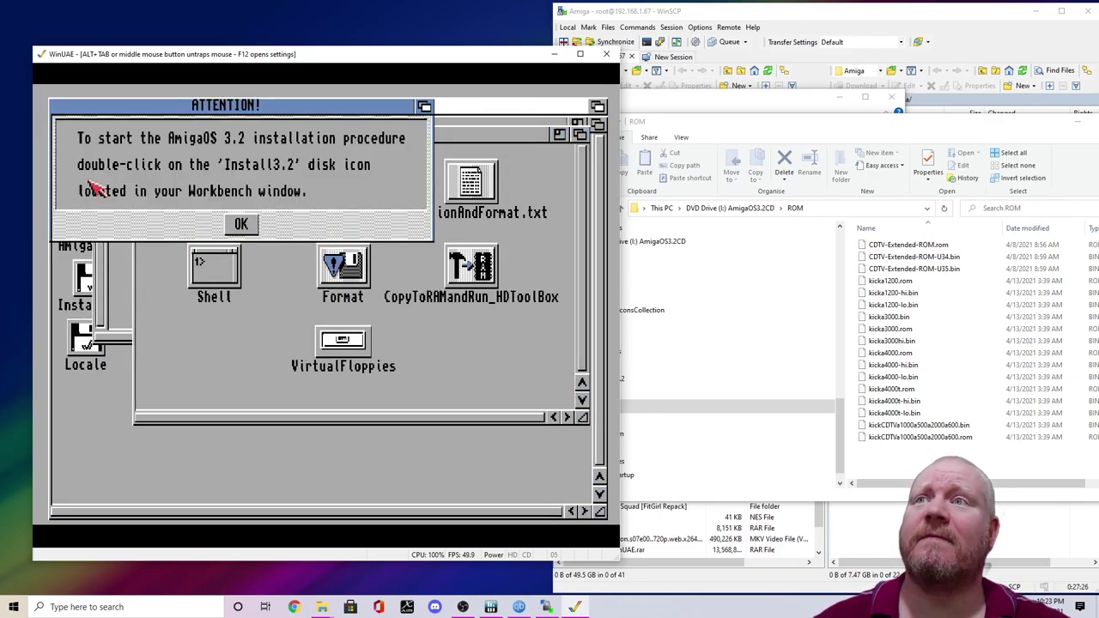
left_click(240, 224)
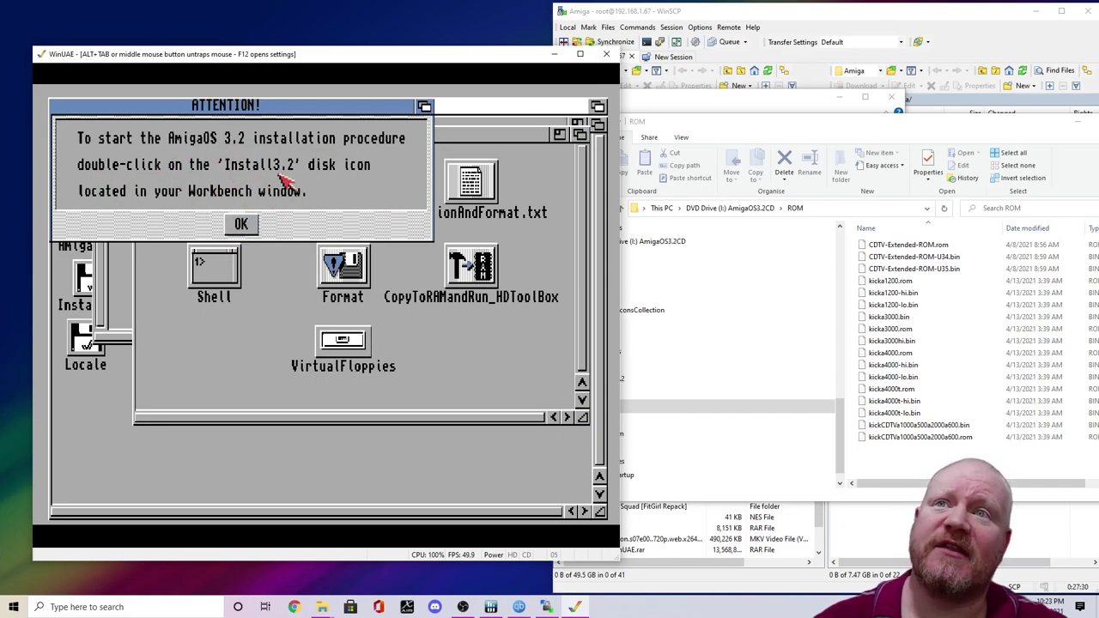
left_click(241, 223)
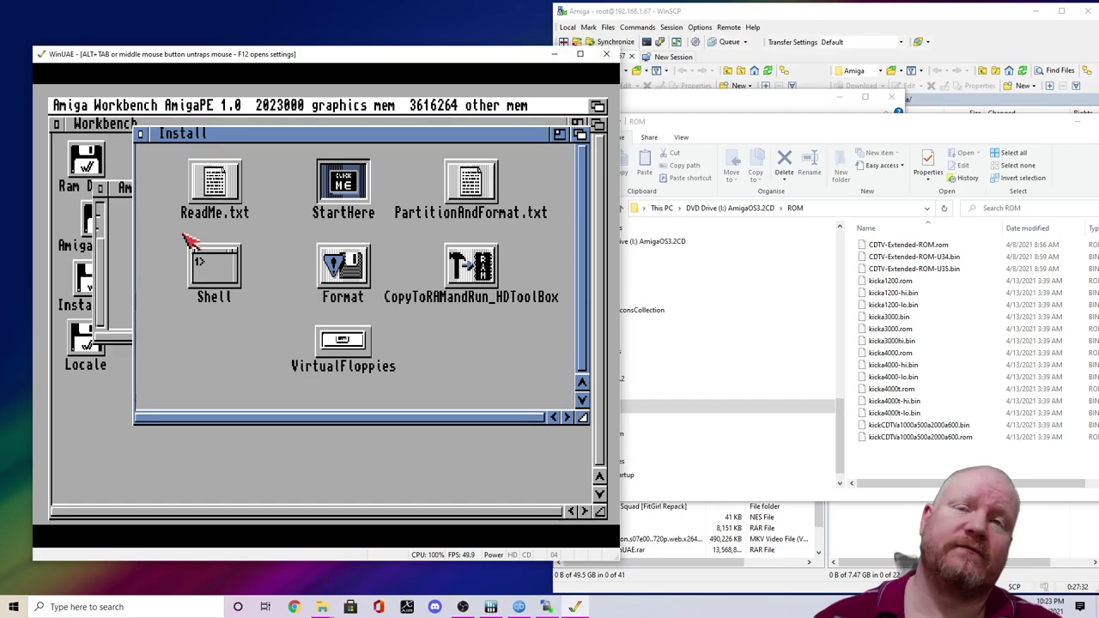
Quit WinUAE and move the migaos3.2 folder window clear of the ROM folder window.
key("F12")
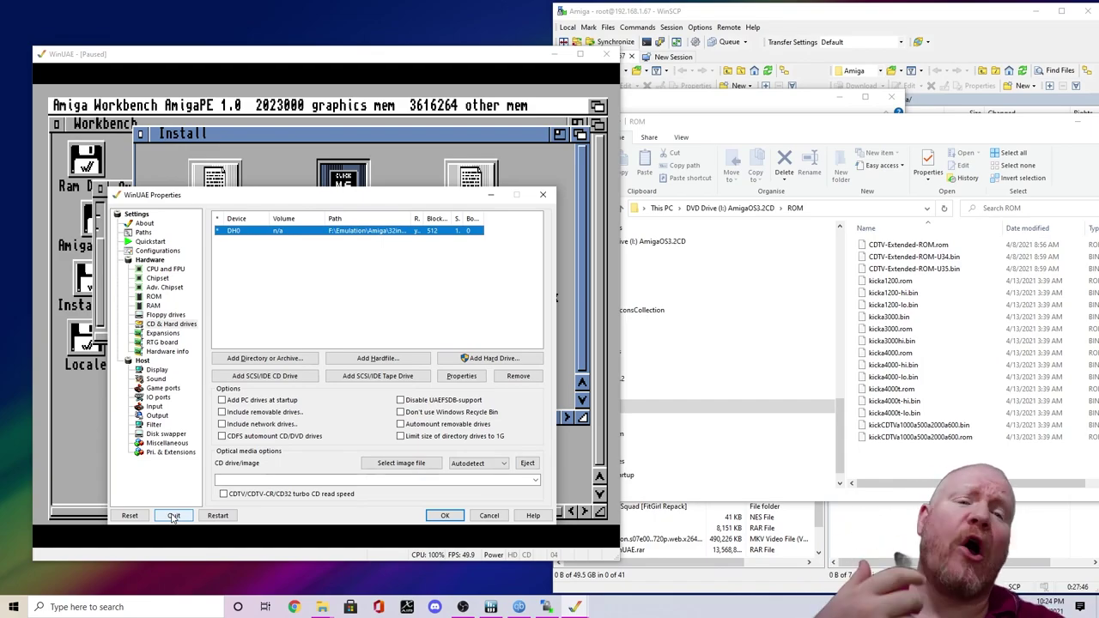
left_click(173, 516)
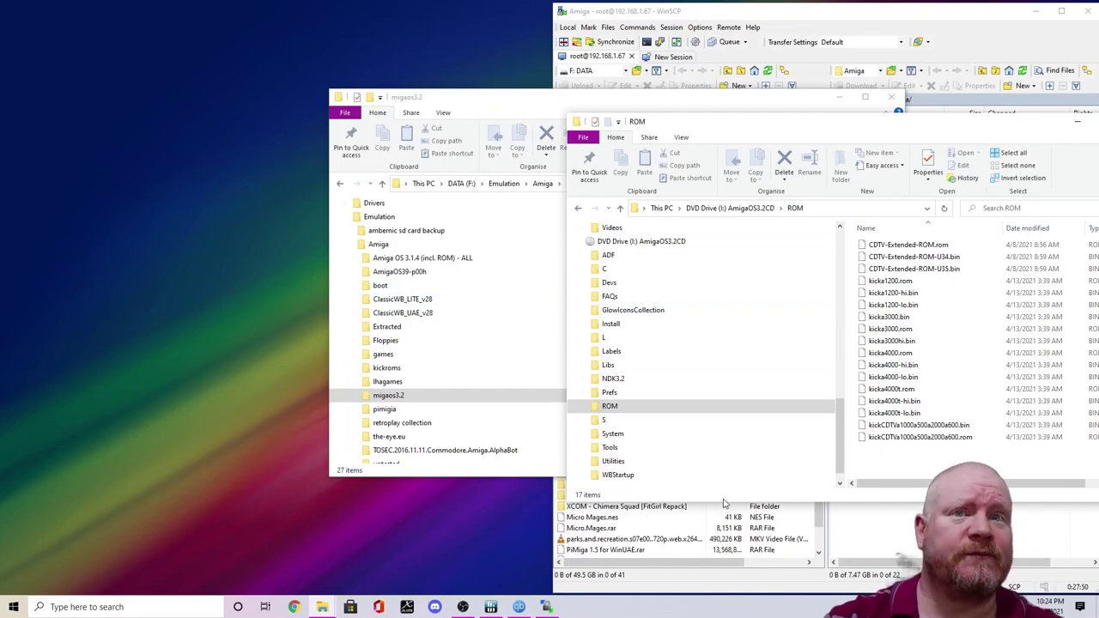
left_click_drag(560, 104, 253, 91)
scroll(417, 327, "down", 2)
scroll(418, 326, "up", 2)
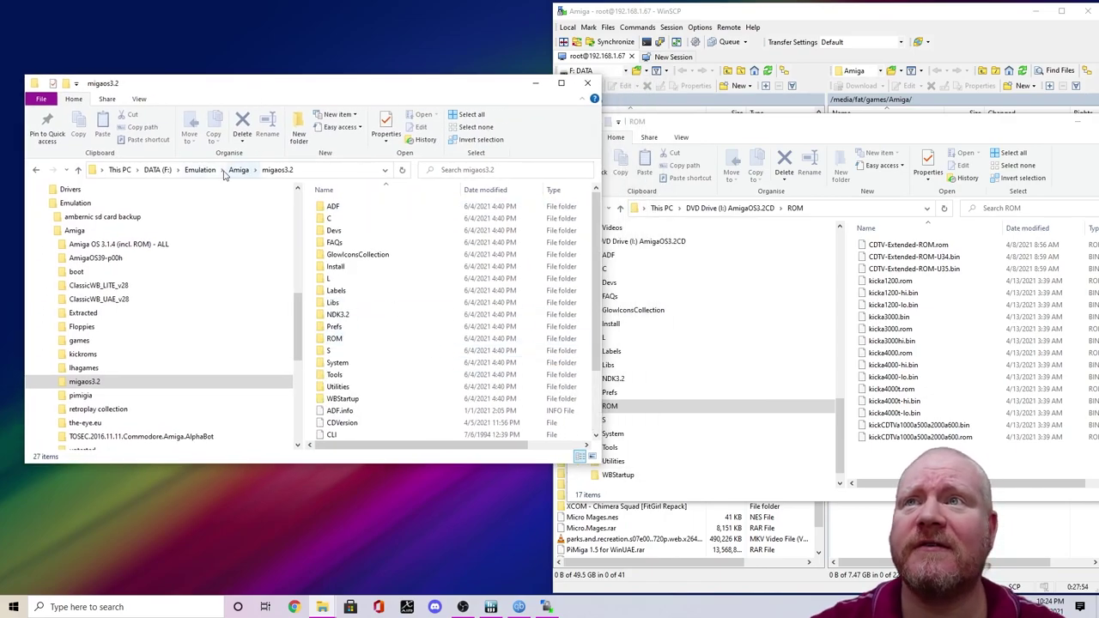
Upload the 32install hardfile from the F: Amiga folder to /media/fat/games/Amiga/ on the MiSTer and select os32.hdf there.
left_click(238, 170)
scroll(422, 292, "down", 2)
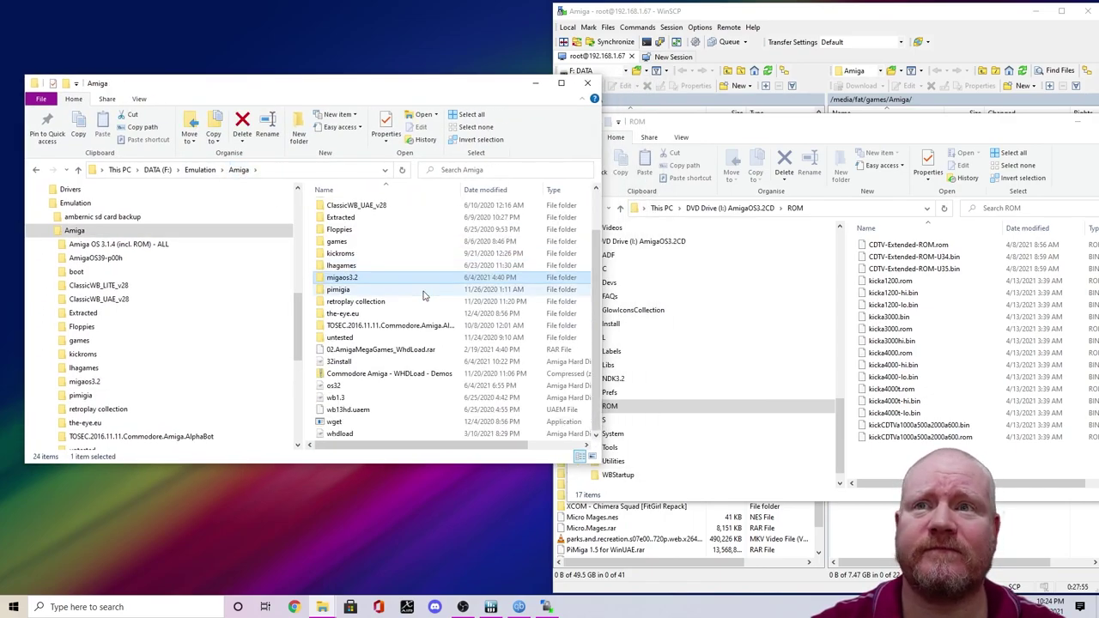
left_click(331, 361)
left_click(547, 606)
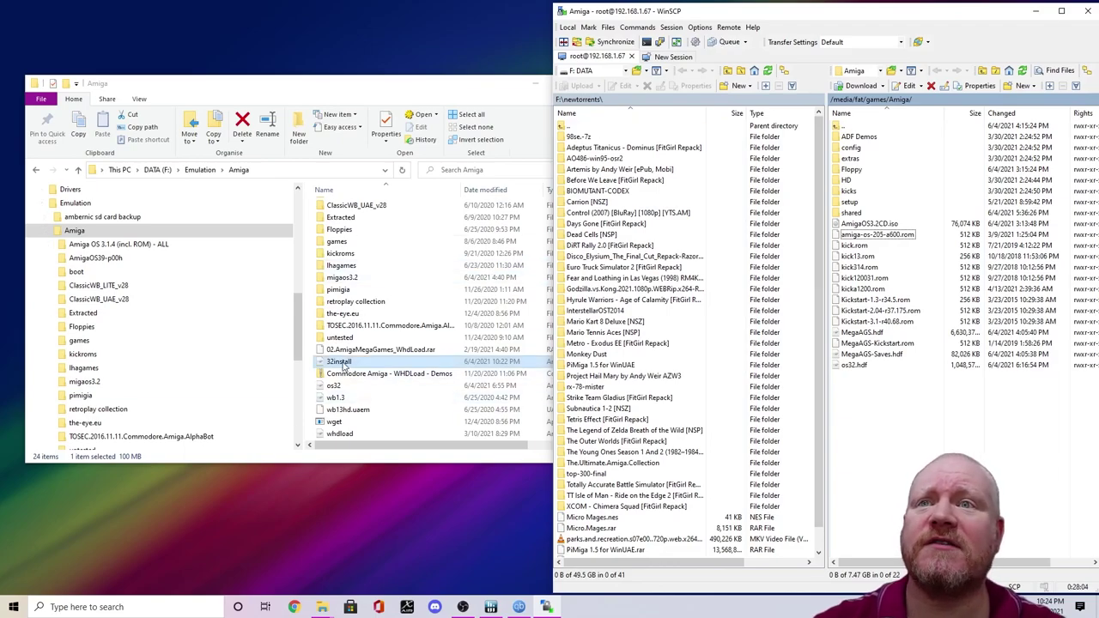
left_click_drag(344, 362, 880, 415)
left_click_drag(833, 247, 420, 250)
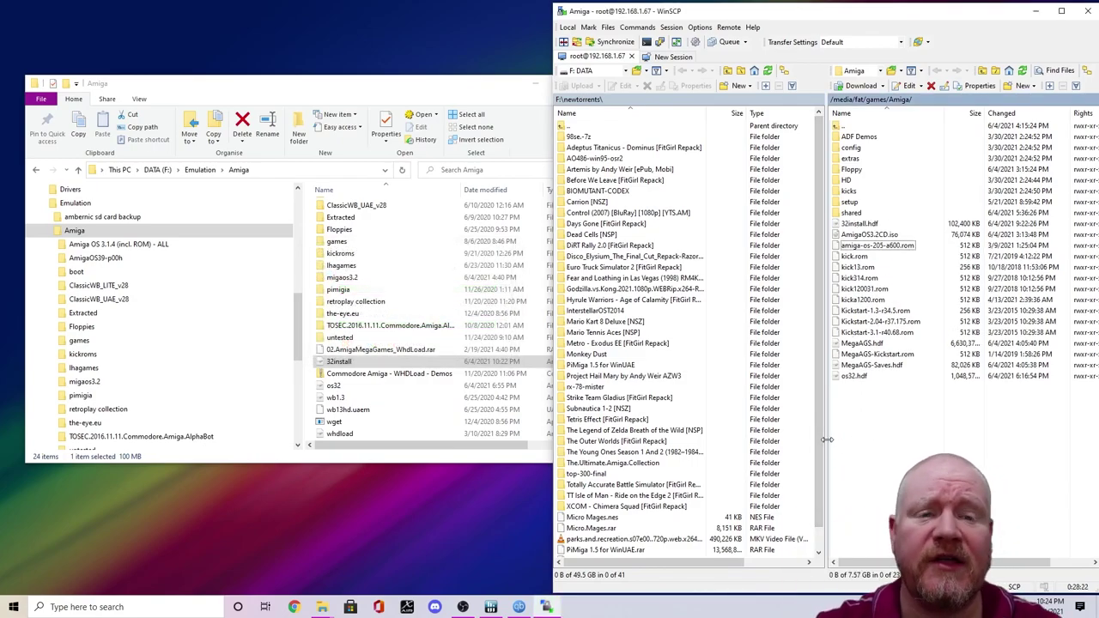
left_click(859, 376)
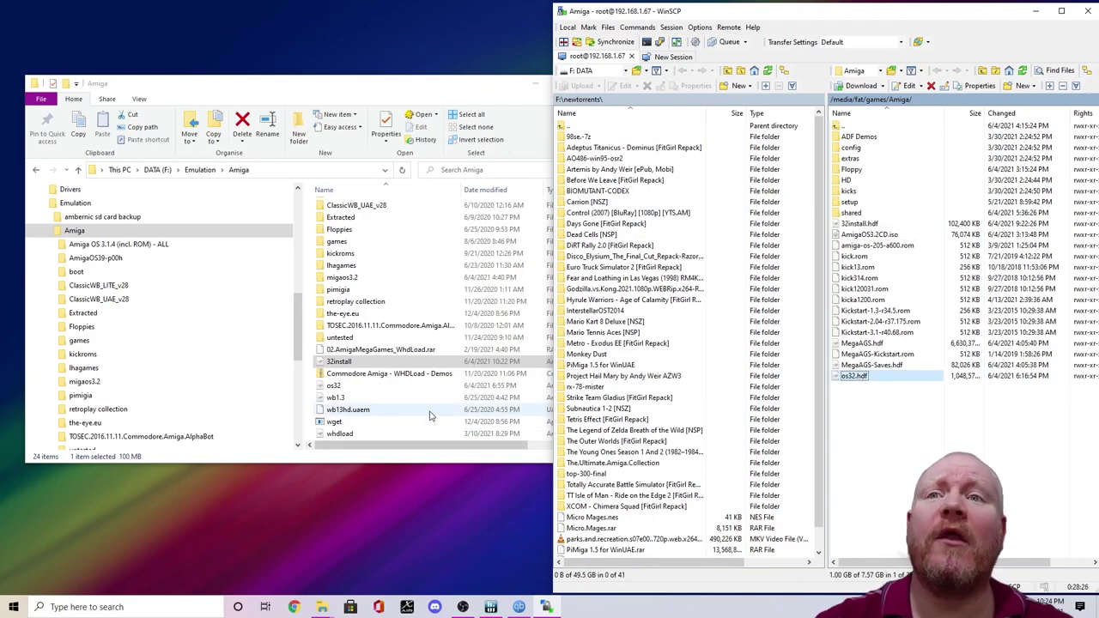
Open the ROM folder inside migaos3.2 and locate the kicka1200.rom file.
scroll(184, 347, "down", 10)
scroll(193, 362, "up", 12)
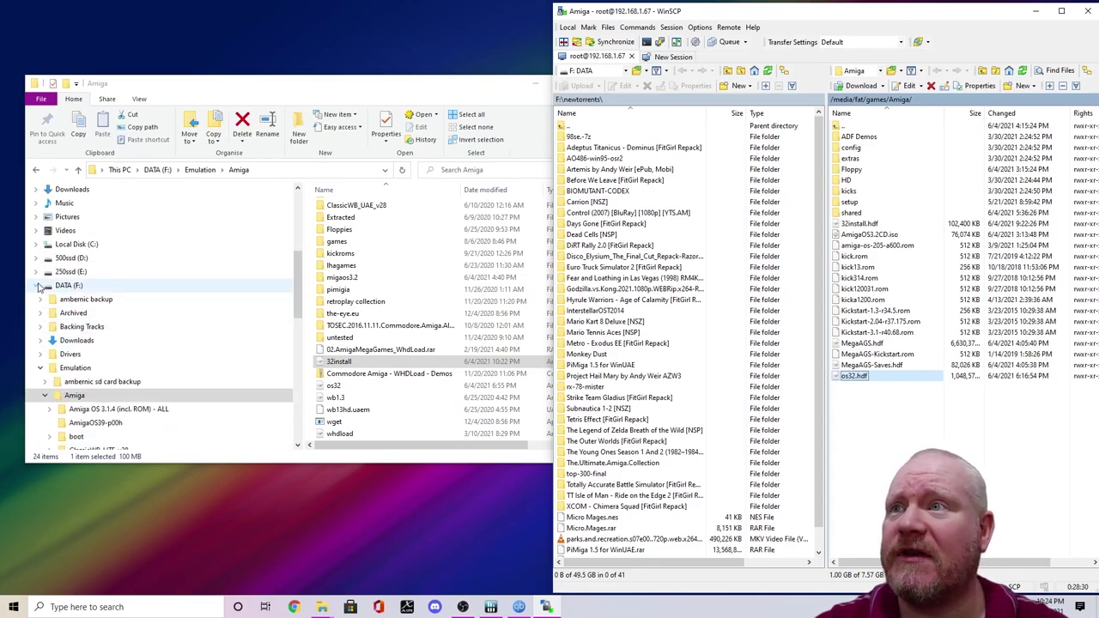
left_click(35, 285)
scroll(167, 393, "up", 3)
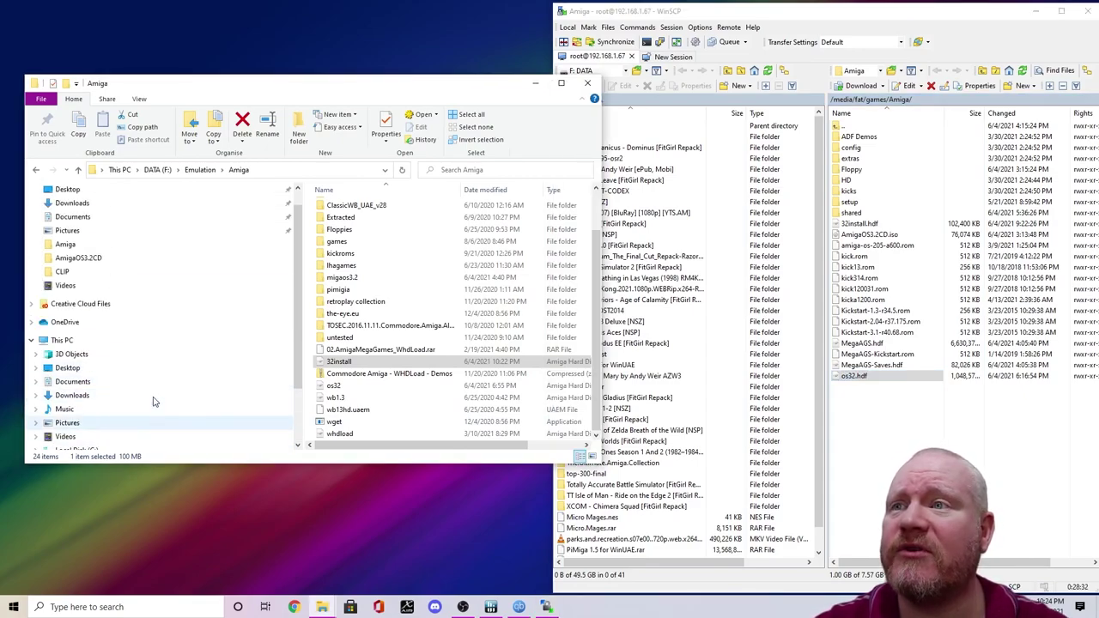
scroll(152, 400, "down", 3)
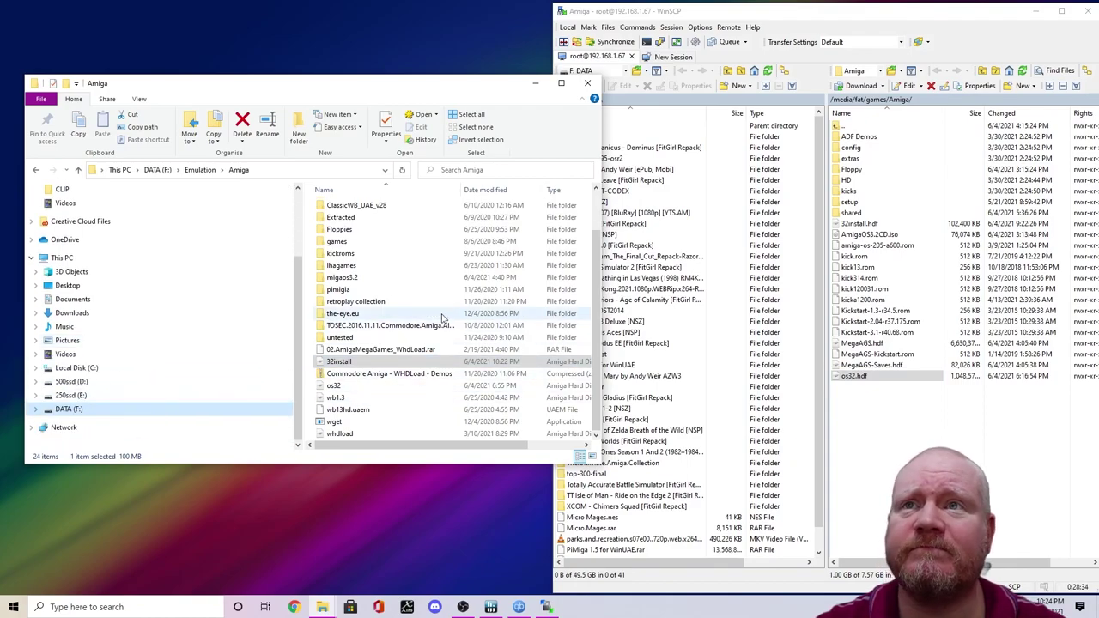
scroll(433, 335, "up", 2)
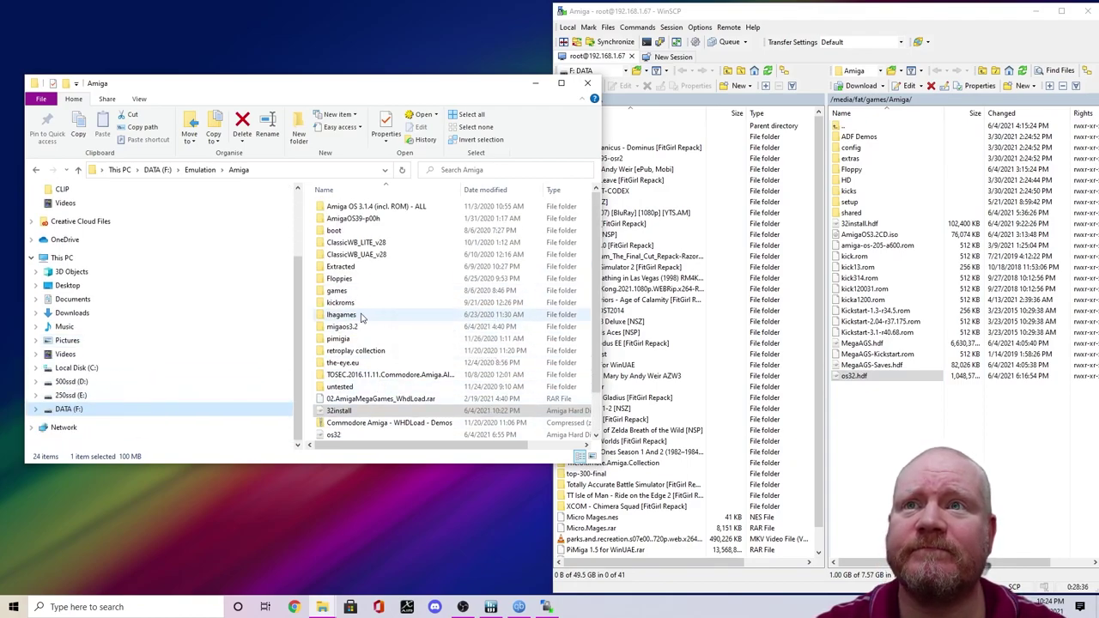
double_click(357, 328)
scroll(446, 330, "up", 3)
double_click(338, 339)
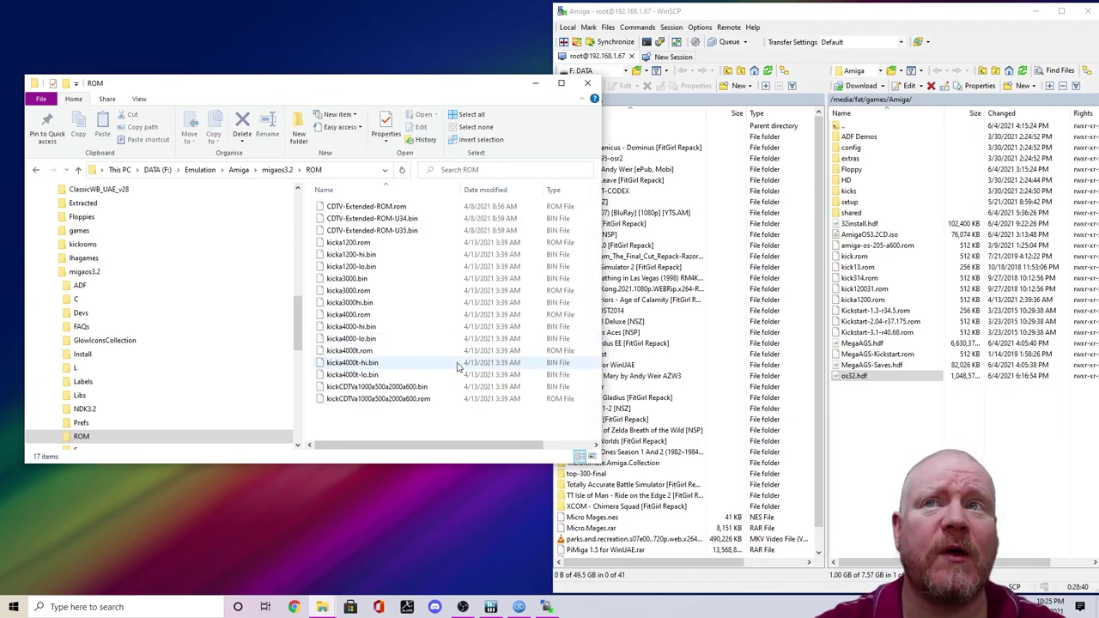
left_click(344, 256)
left_click(348, 244)
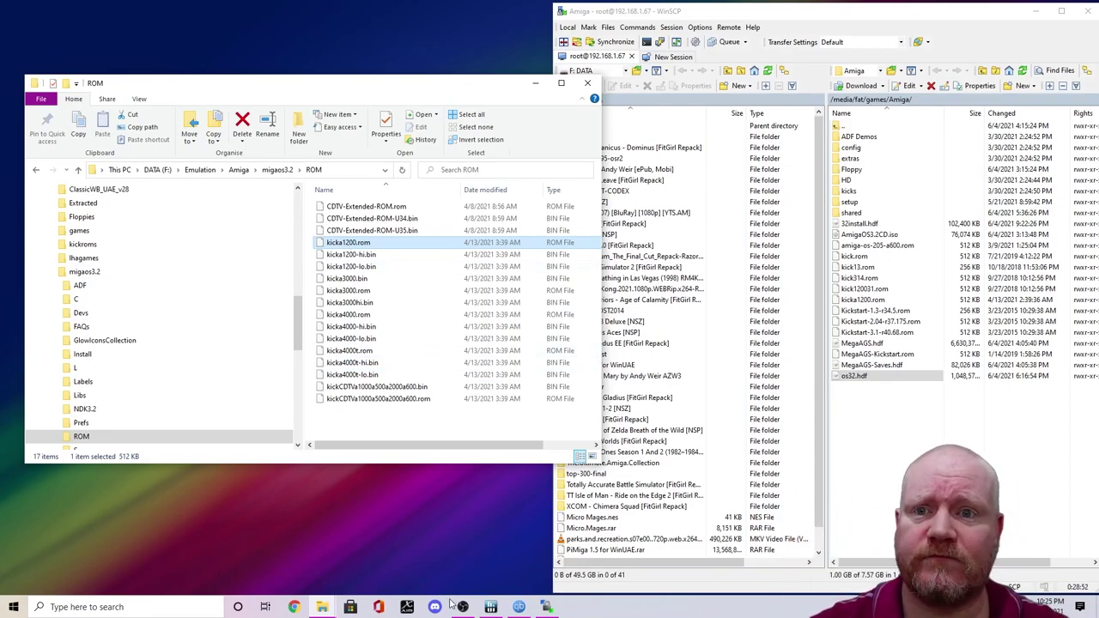
Switch to the MiSTer display and set the Minimig core's Scandoubler FX to Off.
left_click(489, 606)
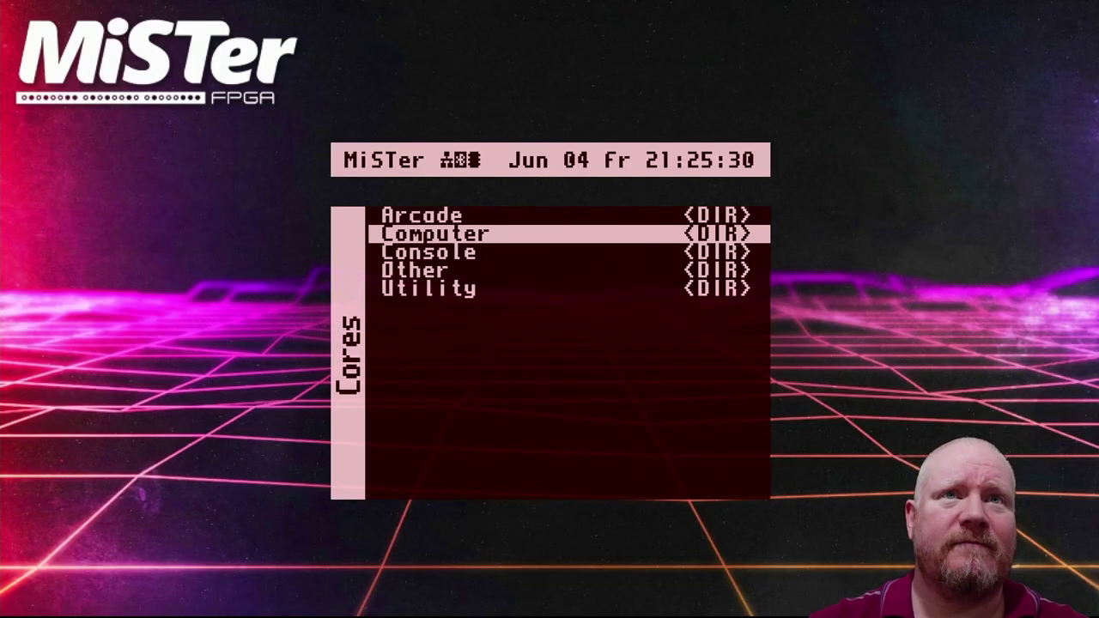
key("Up")
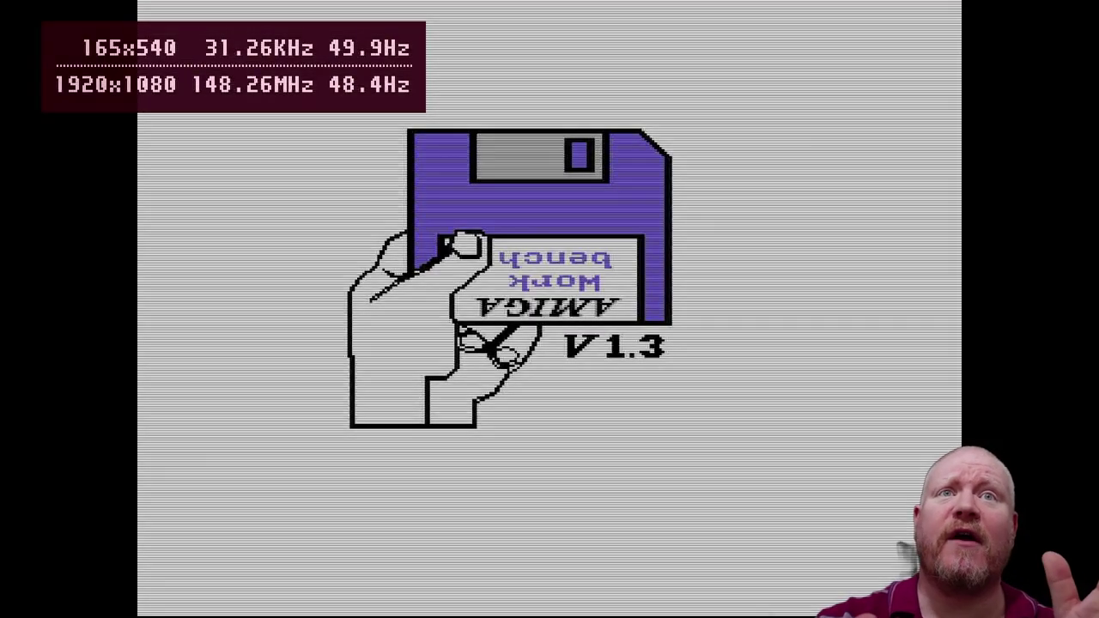
key("F12")
key("Down")
key("Down")
key("Down")
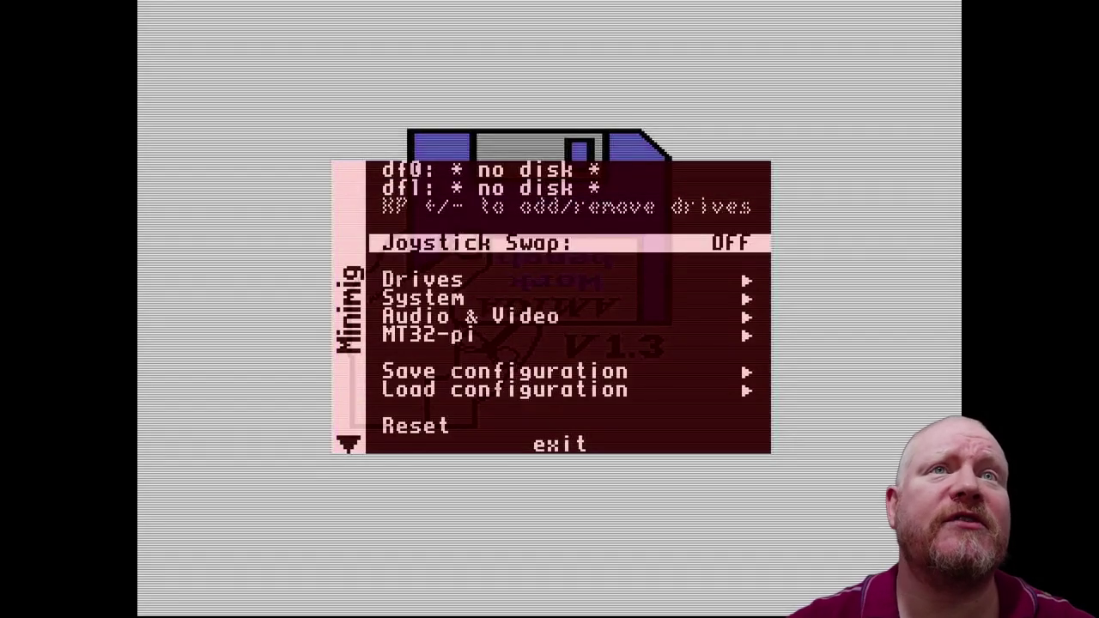
key("Down")
key("Down")
key("Return")
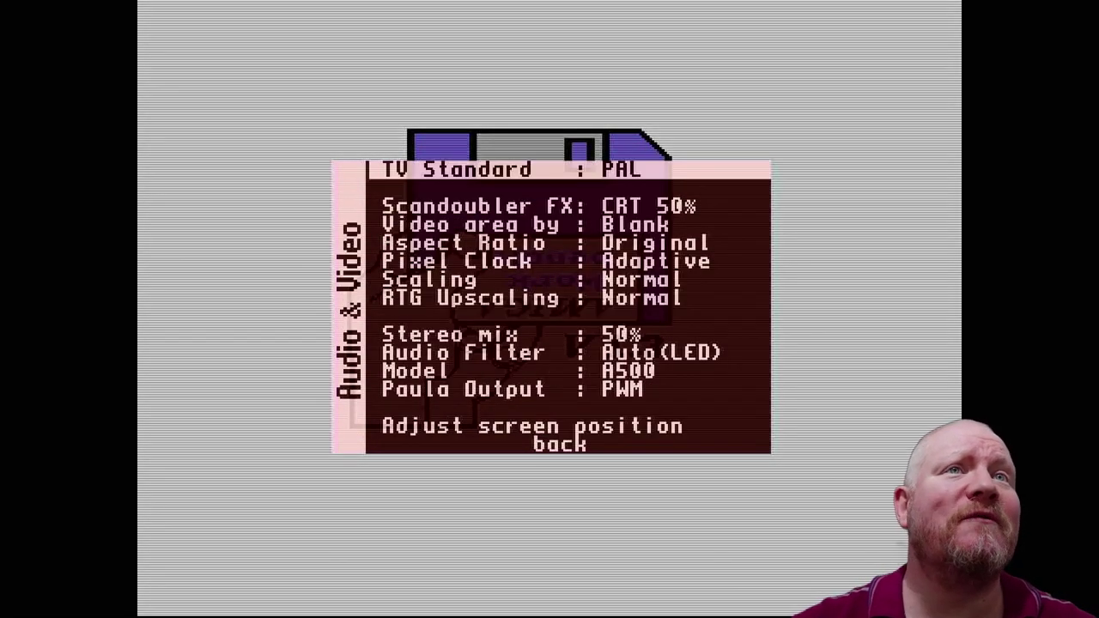
key("Down")
key("Return")
key("Return")
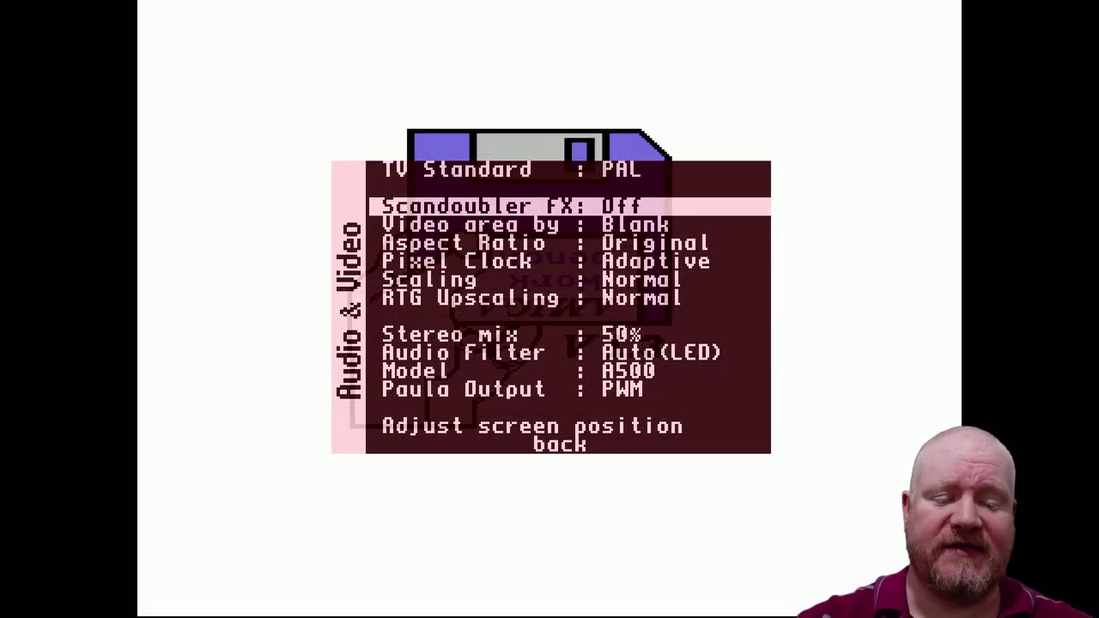
key("F12")
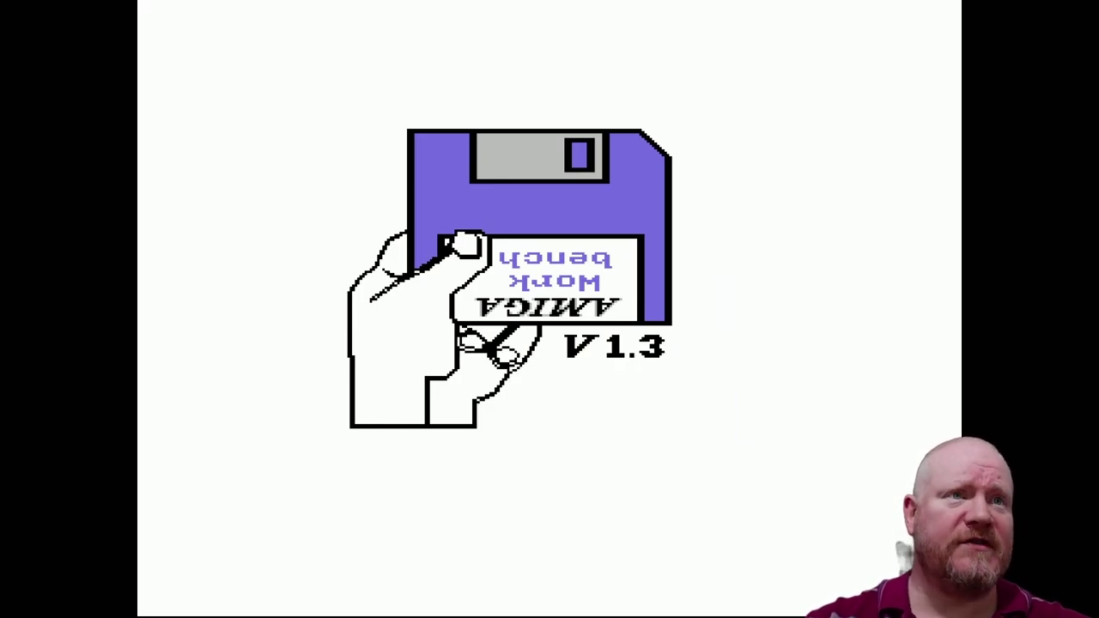
Set the Minimig system's chipset to AGA and its ChipRAM to 2M.
key("F12")
key("Left")
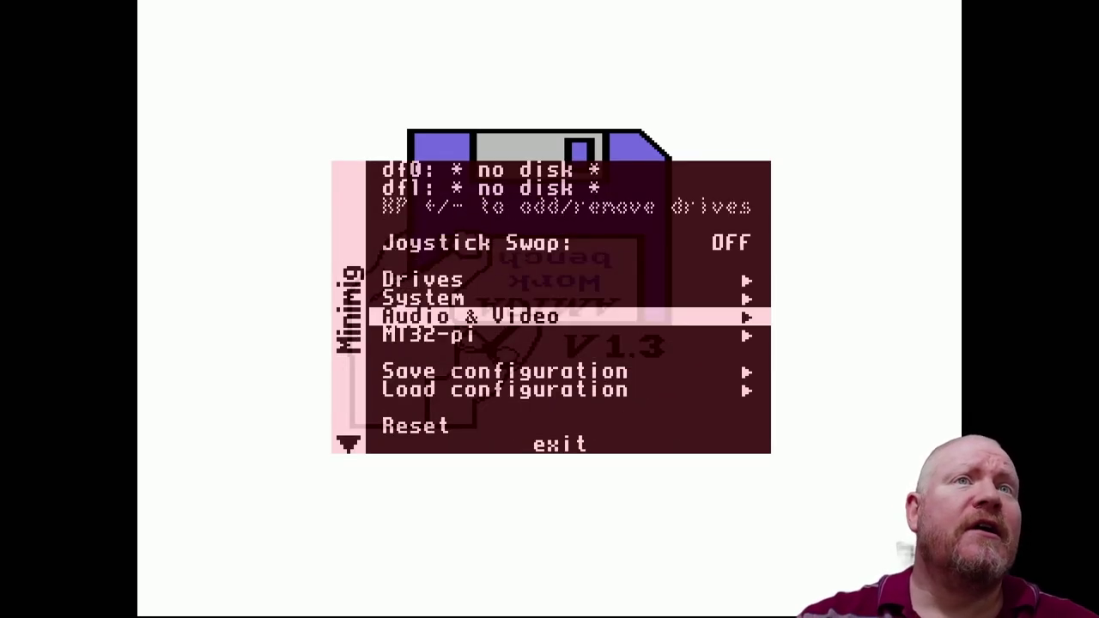
key("Up")
key("Up")
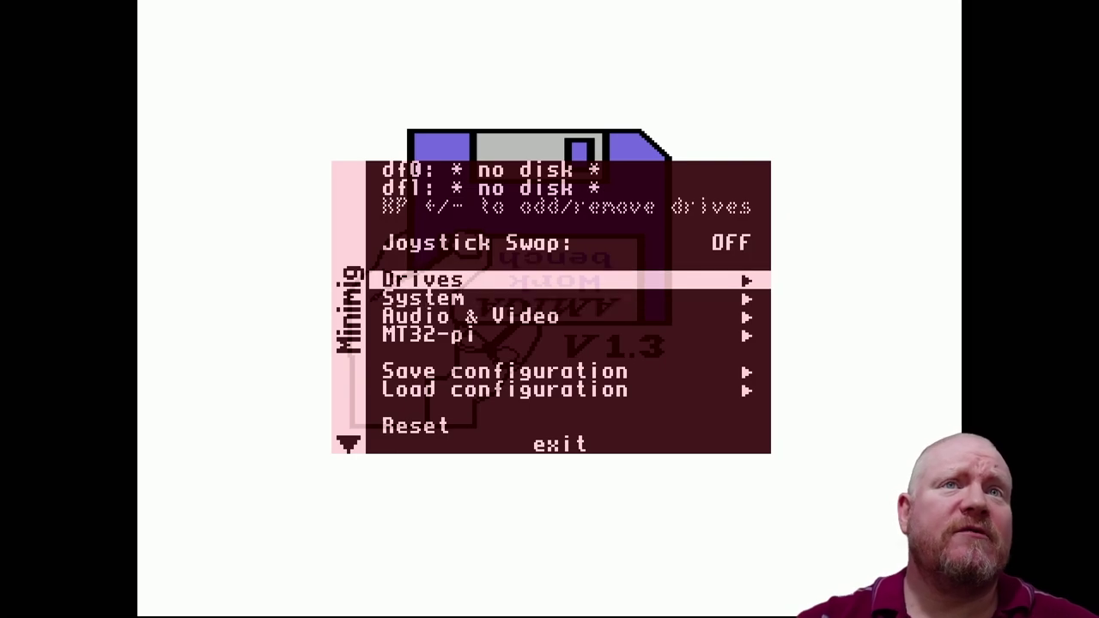
key("Down")
key("Right")
key("Return")
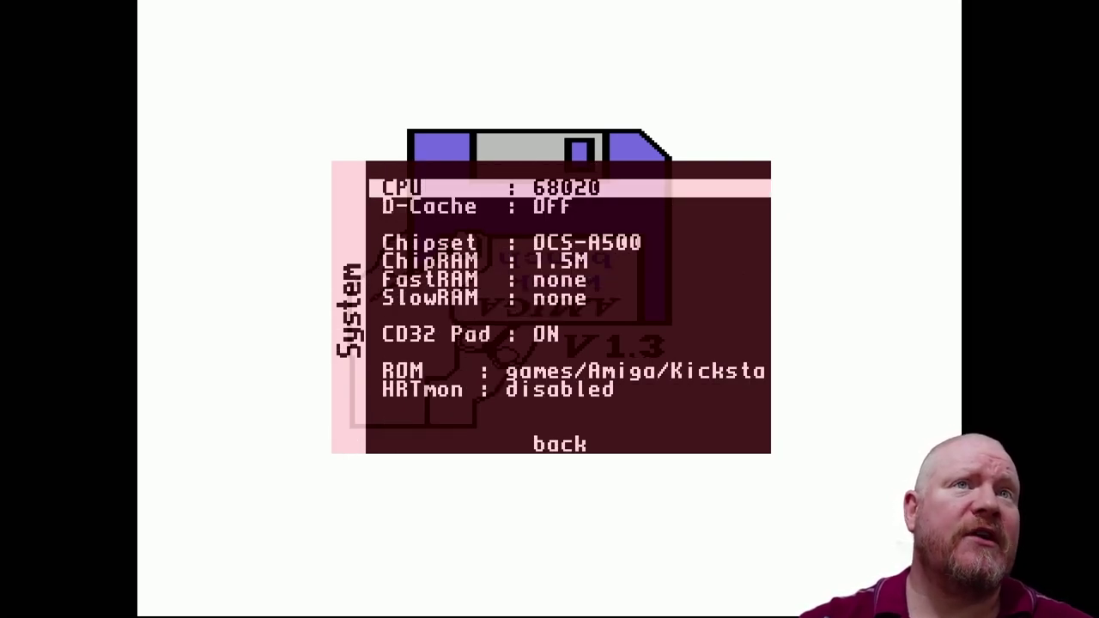
key("Down")
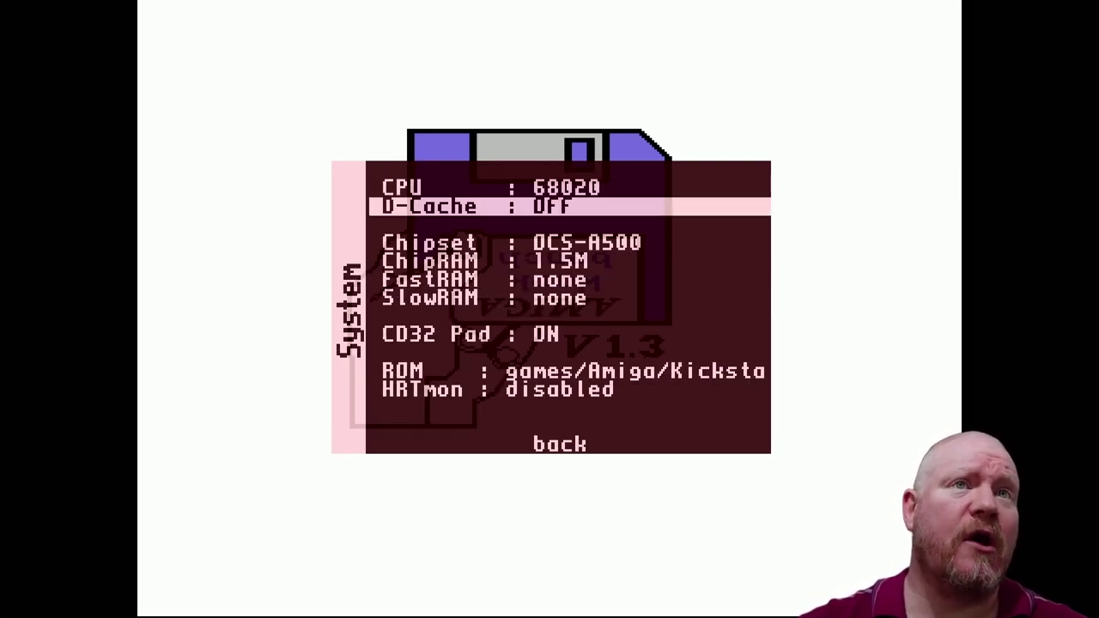
key("Down")
key("Return")
key("Return")
key("Down")
key("Return")
Set the Minimig system's FastRAM to 384M.
key("Down")
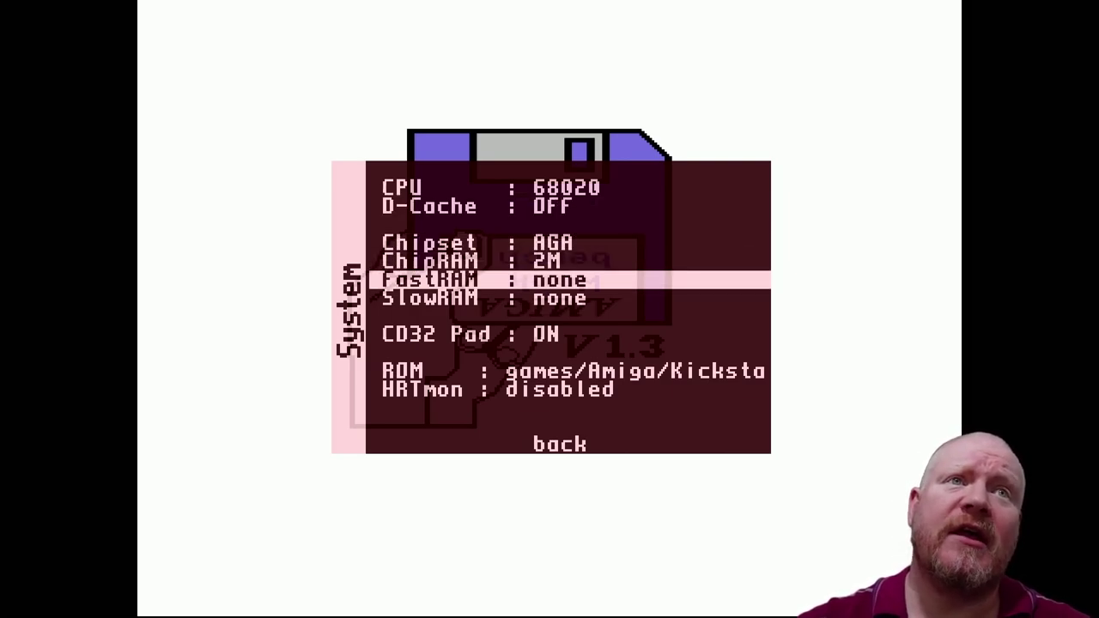
key("Return")
key("Return")
key("Return")
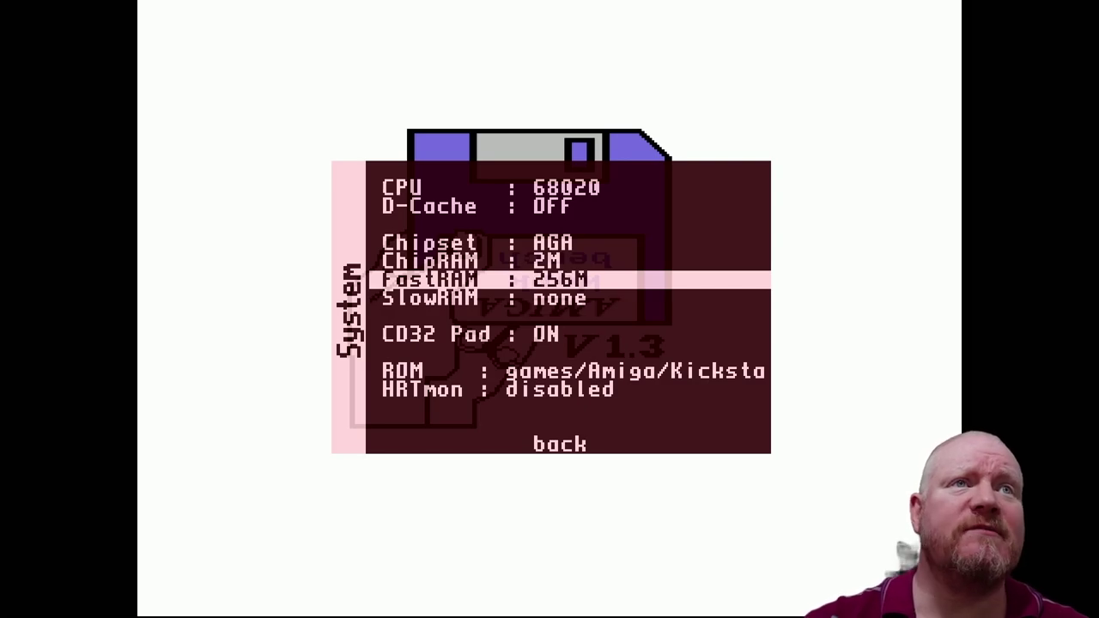
Choose kicka1200.rom from games/Amiga as the system ROM and return to the main Minimig settings.
key("Down")
key("Down")
key("Down")
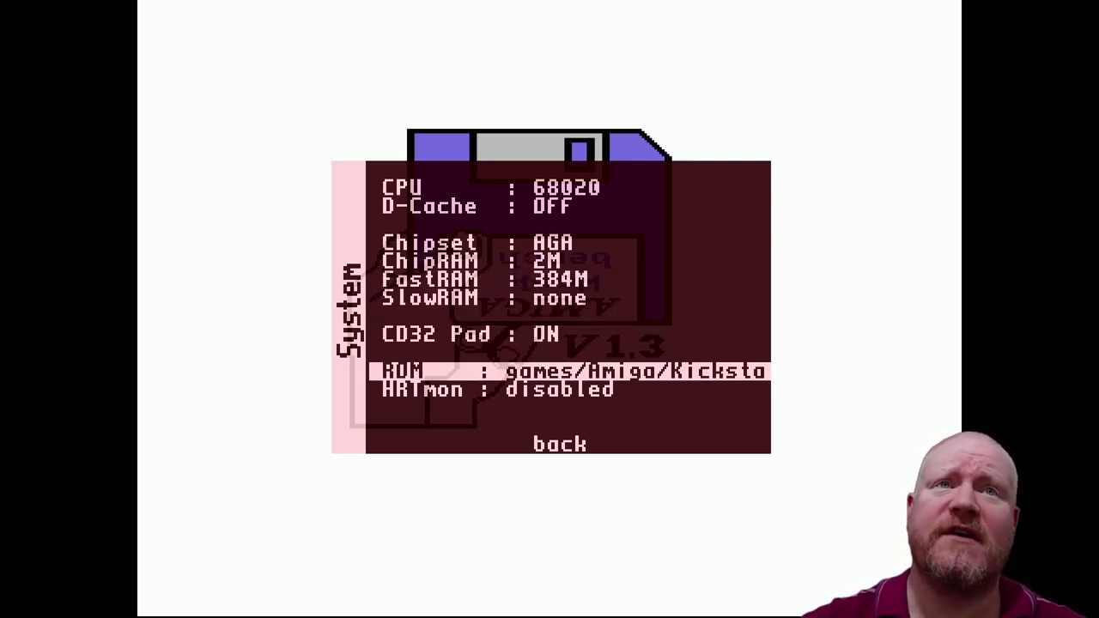
key("Return")
key("Down")
key("Down")
key("Down")
key("Down")
key("Down")
key("Return")
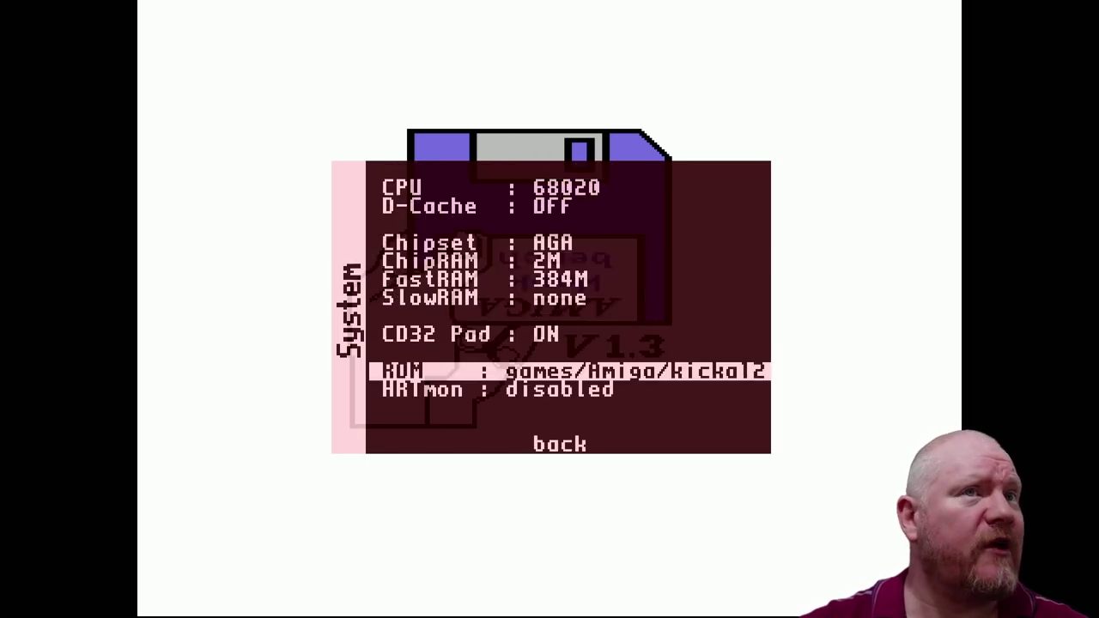
key("Down")
key("Down")
key("Return")
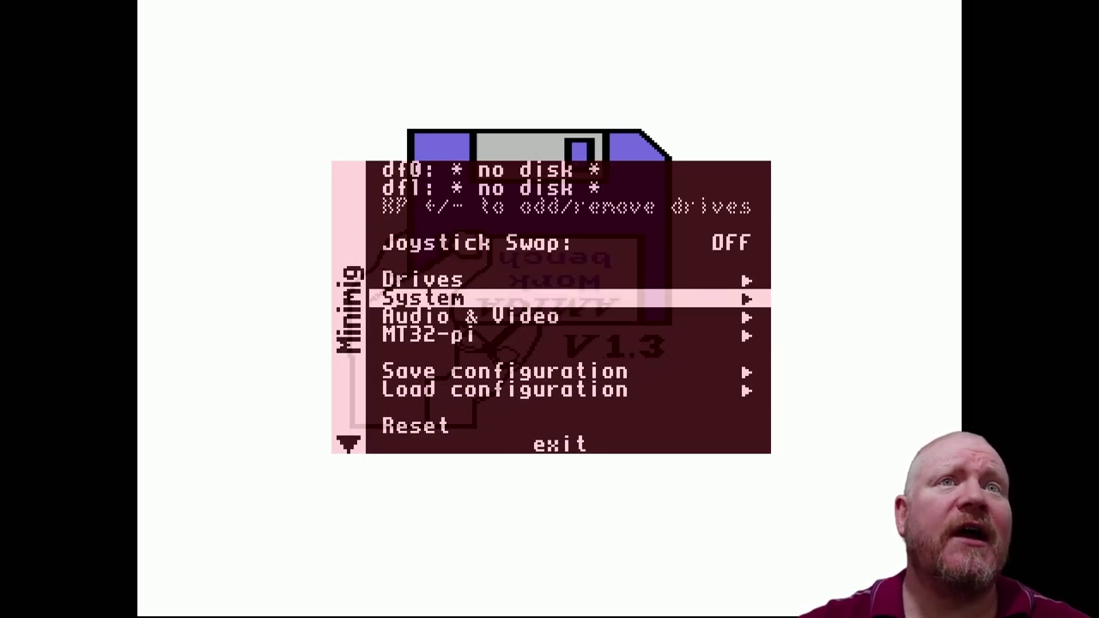
Unmount the hardfile images from the Primary Master and Primary Slave drives.
key("Up")
key("Return")
key("Down")
key("Down")
key("Return")
key("Return")
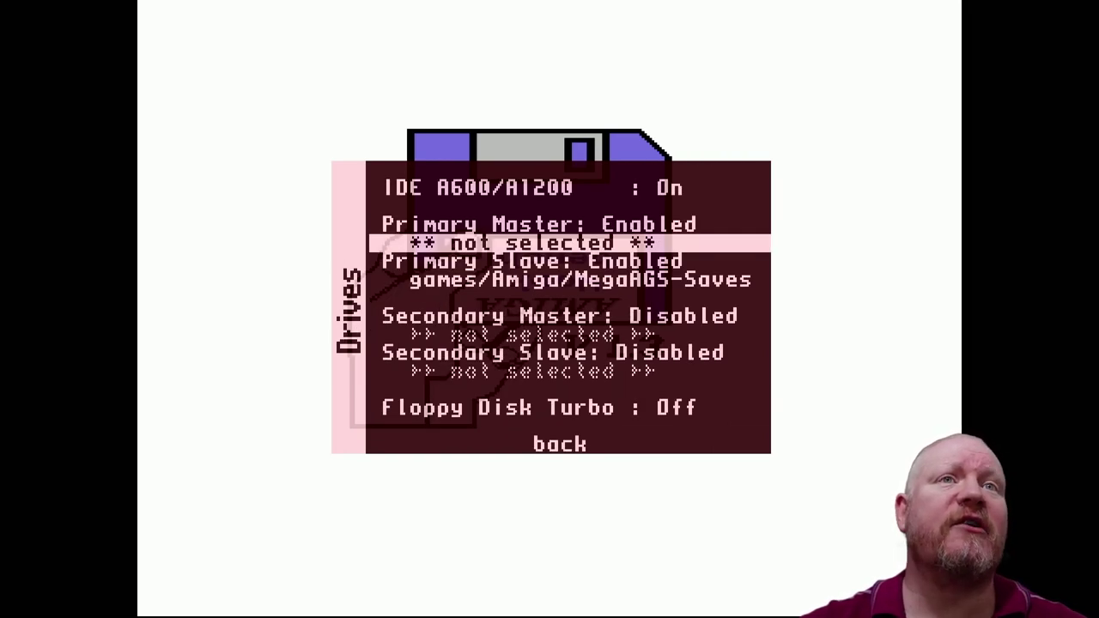
key("Down")
key("Return")
key("Return")
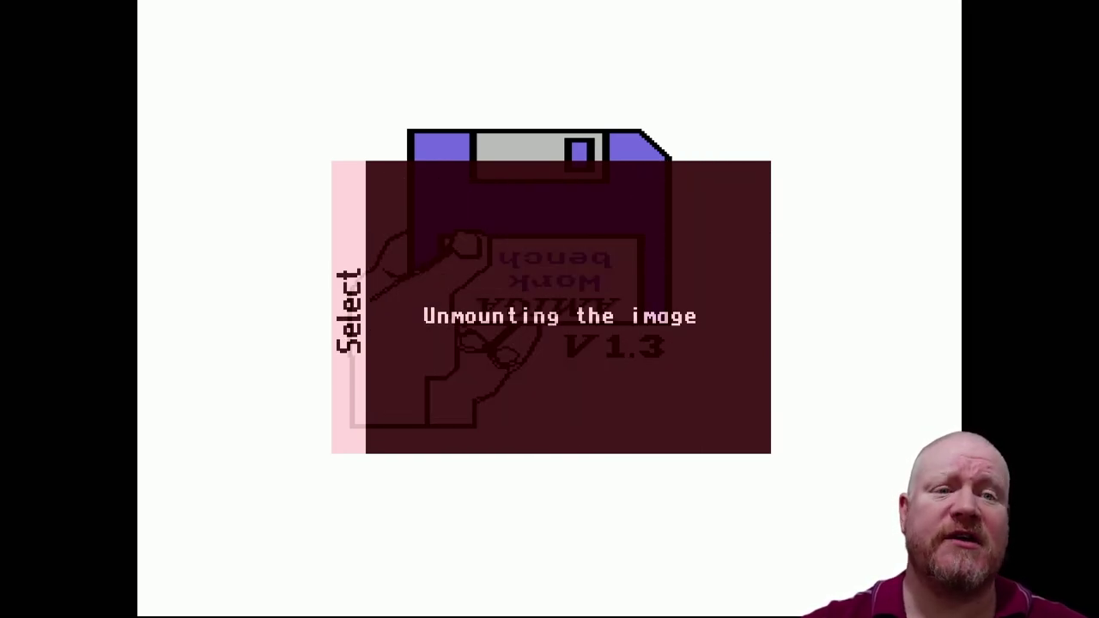
Mount 32install.hdf from games/Amiga as the Primary Master drive.
key("Up")
key("Up")
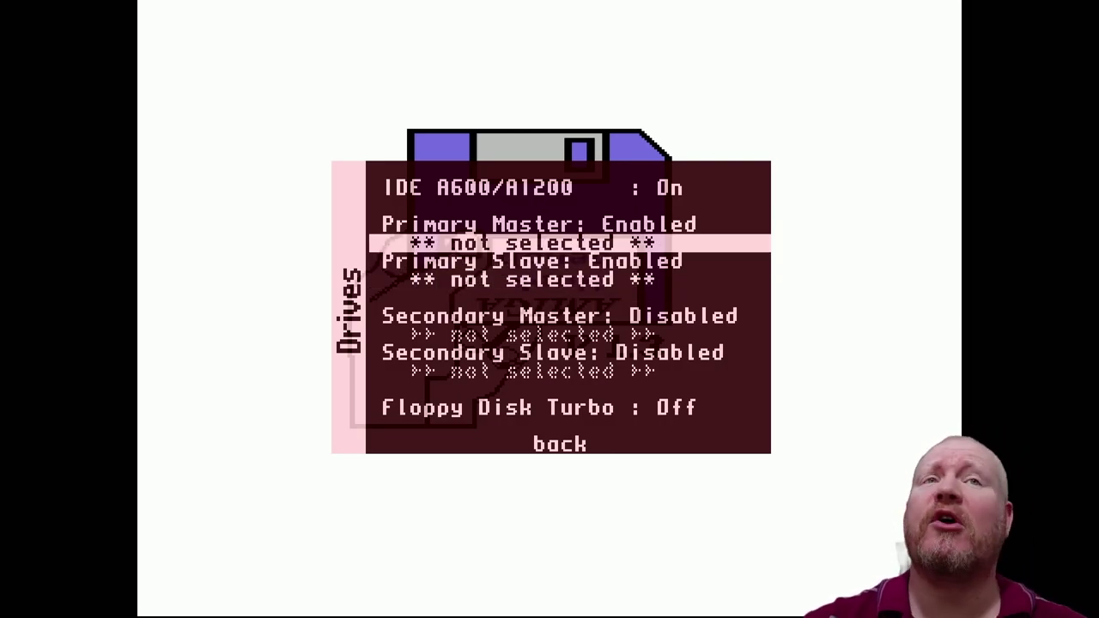
key("Return")
key("Down")
key("Down")
key("Down")
key("Down")
key("Down")
key("Down")
key("Down")
key("Down")
key("Down")
key("Return")
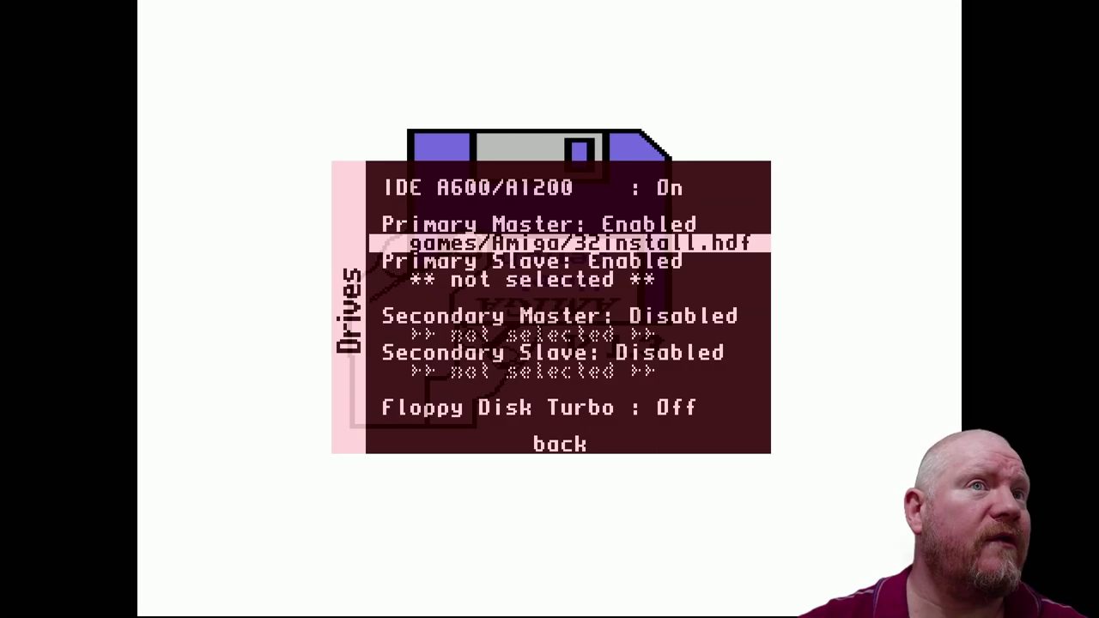
Mount os32.hdf from games/Amiga as the Primary Slave drive and leave the drive settings.
key("Down")
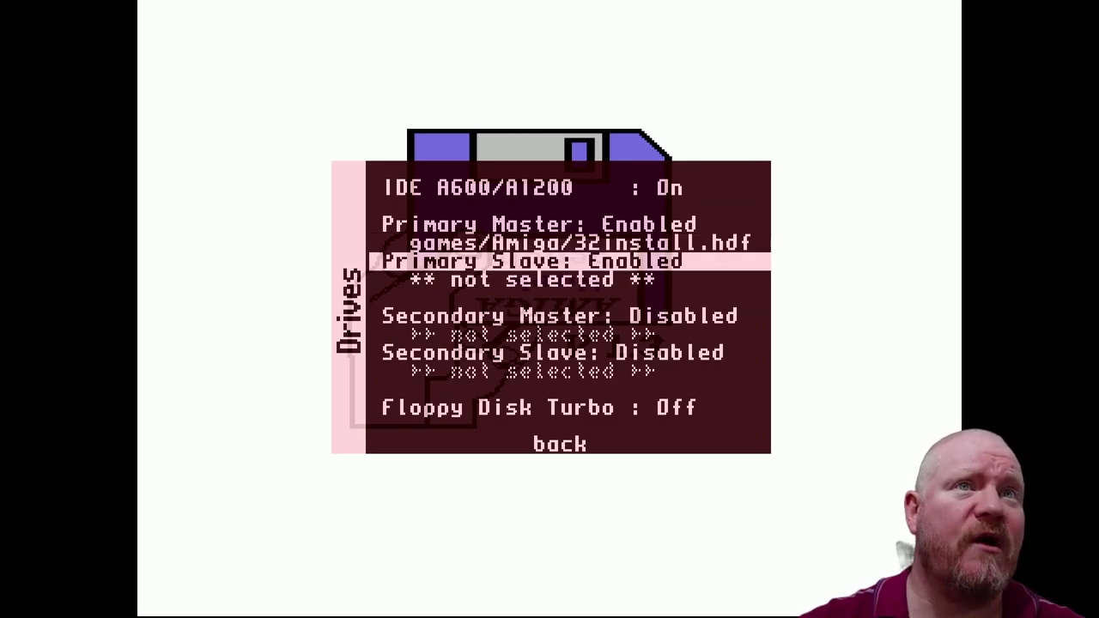
key("Down")
key("Return")
key("Down")
key("Down")
key("Down")
key("Down")
key("Down")
key("Down")
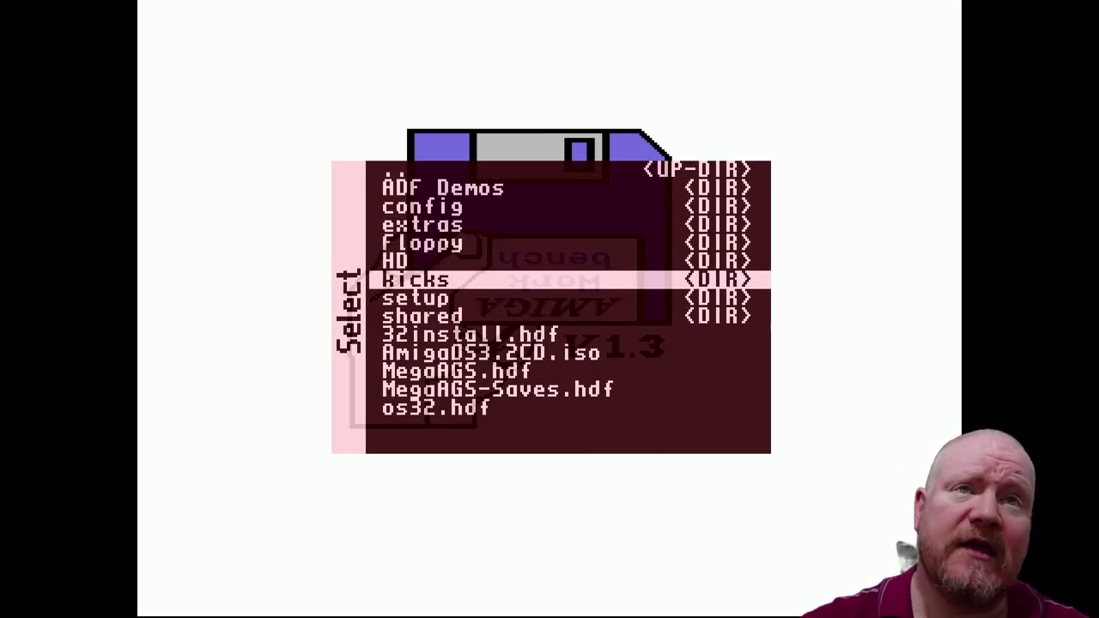
key("Down")
key("Down")
key("Down")
key("Down")
key("Down")
key("Down")
key("Down")
key("Return")
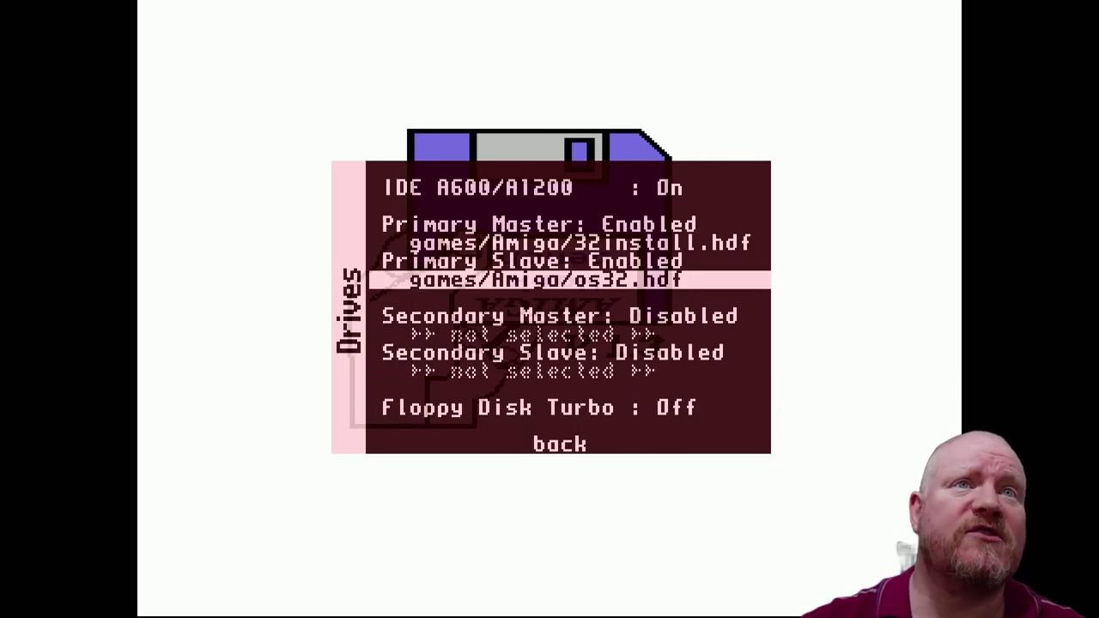
key("Down")
key("Down")
key("Down")
key("Down")
key("Return")
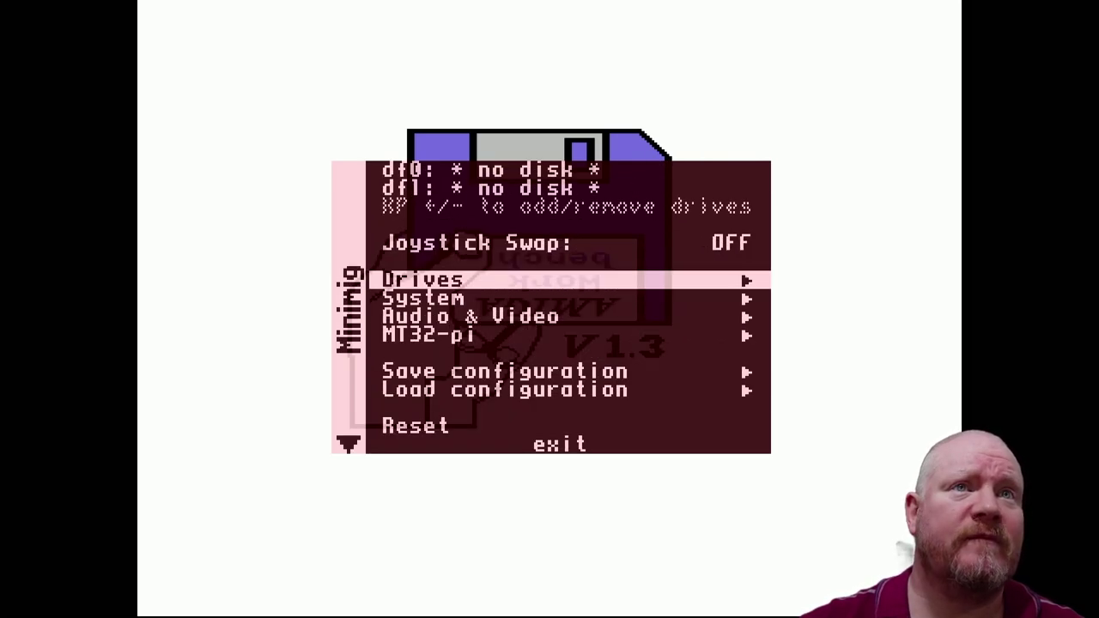
key("Down")
key("Down")
key("Down")
key("Down")
key("Down")
key("Up")
key("Up")
key("Up")
key("Return")
key("Up")
key("Up")
key("Up")
key("Up")
key("Up")
key("Down")
key("Return")
key("Down")
key("Down")
key("Down")
key("Return")
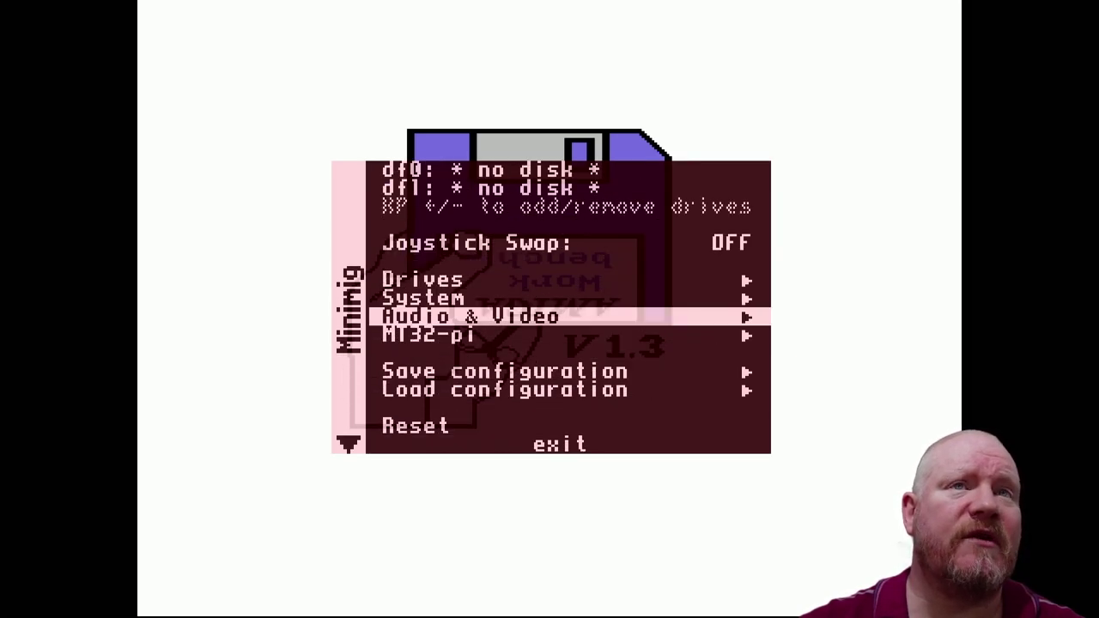
Reset the Minimig core to boot Workbench from the 32install.hdf drive.
key("Up")
key("Down")
key("Down")
key("Down")
key("Down")
key("Down")
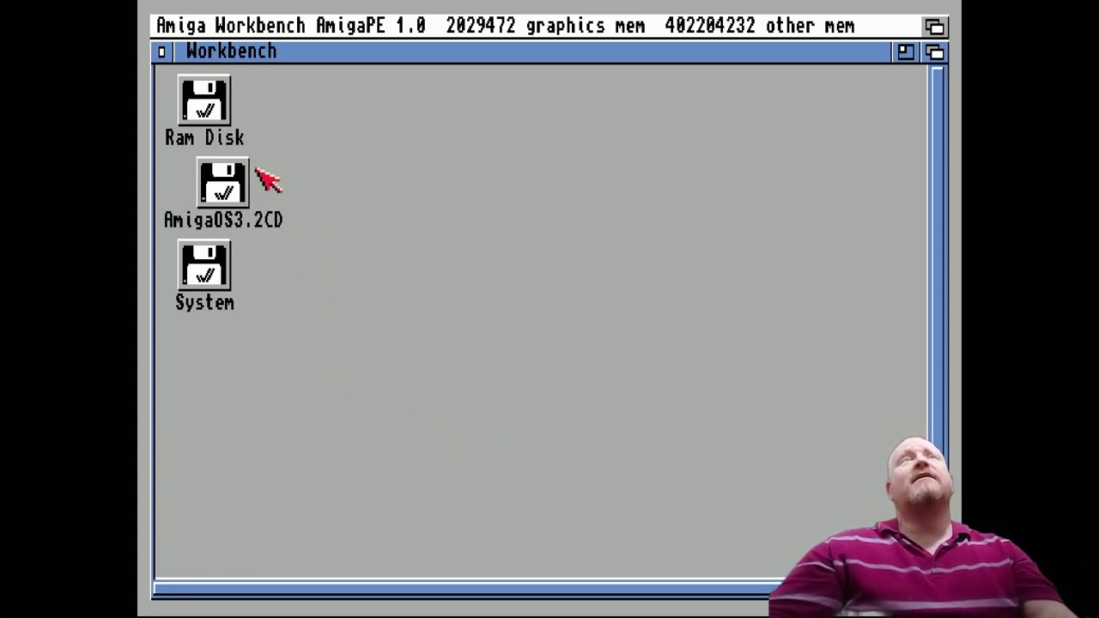
Open the System drive on the Workbench to inspect its contents, moving its window aside and closing it.
double_click(201, 273)
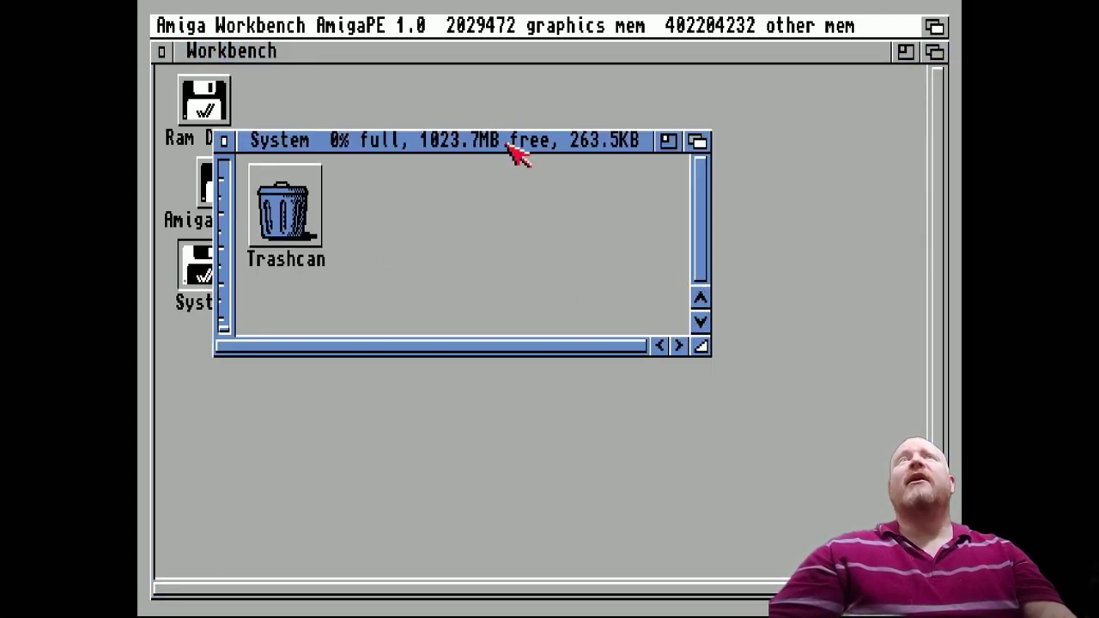
left_click_drag(510, 147, 646, 287)
left_click(361, 284)
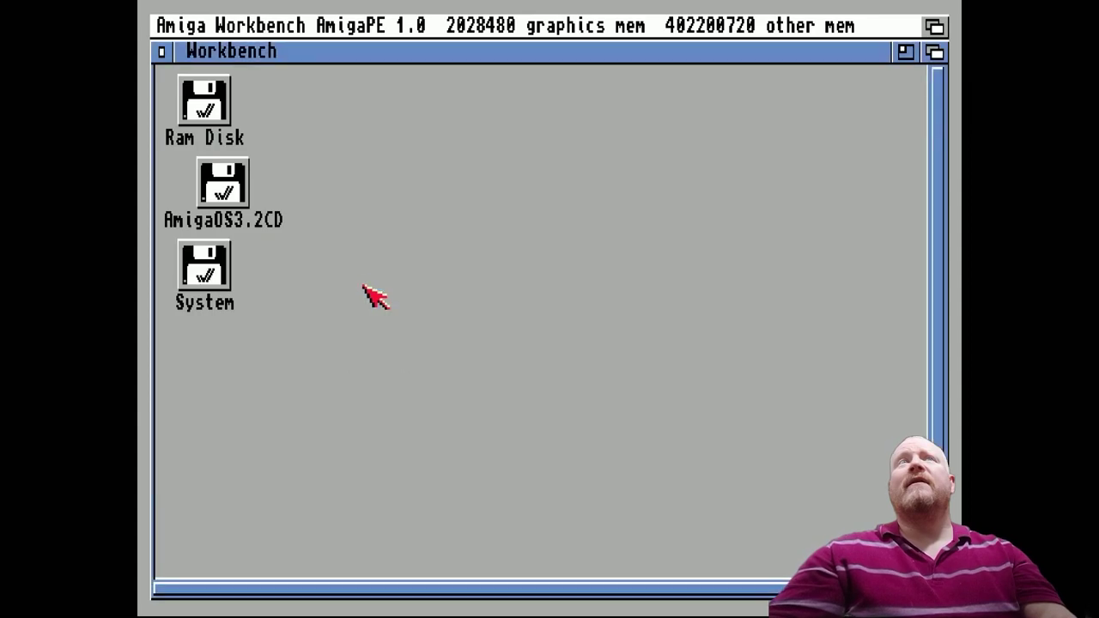
Open the Install drawer on the AmigaOS3.2CD drive, run StartHere and acknowledge the installation notice.
left_click(242, 196)
double_click(239, 192)
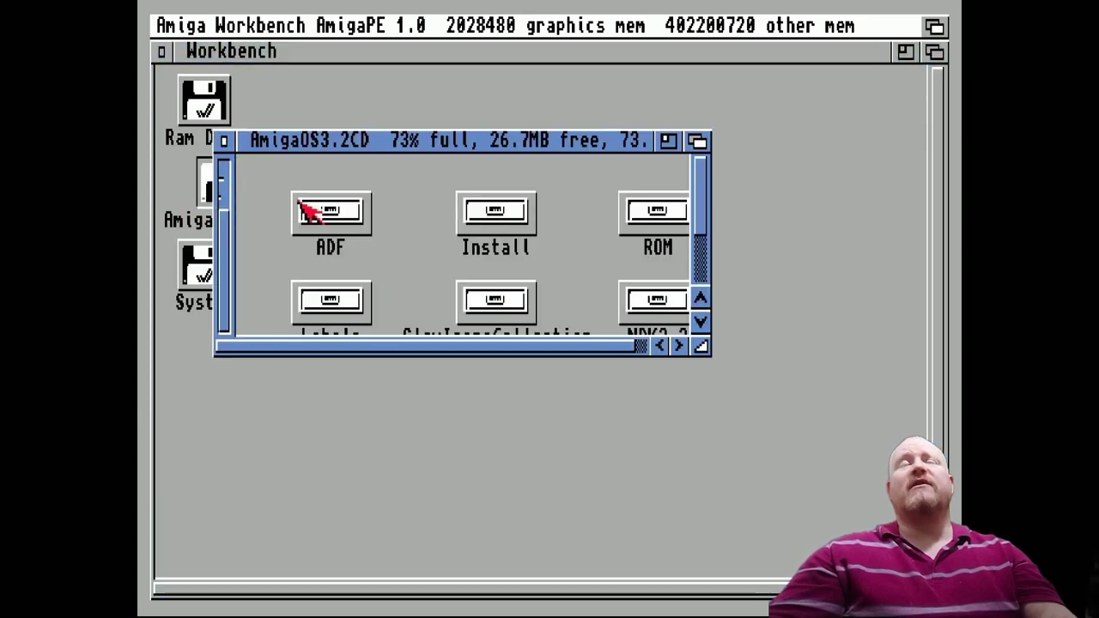
double_click(499, 220)
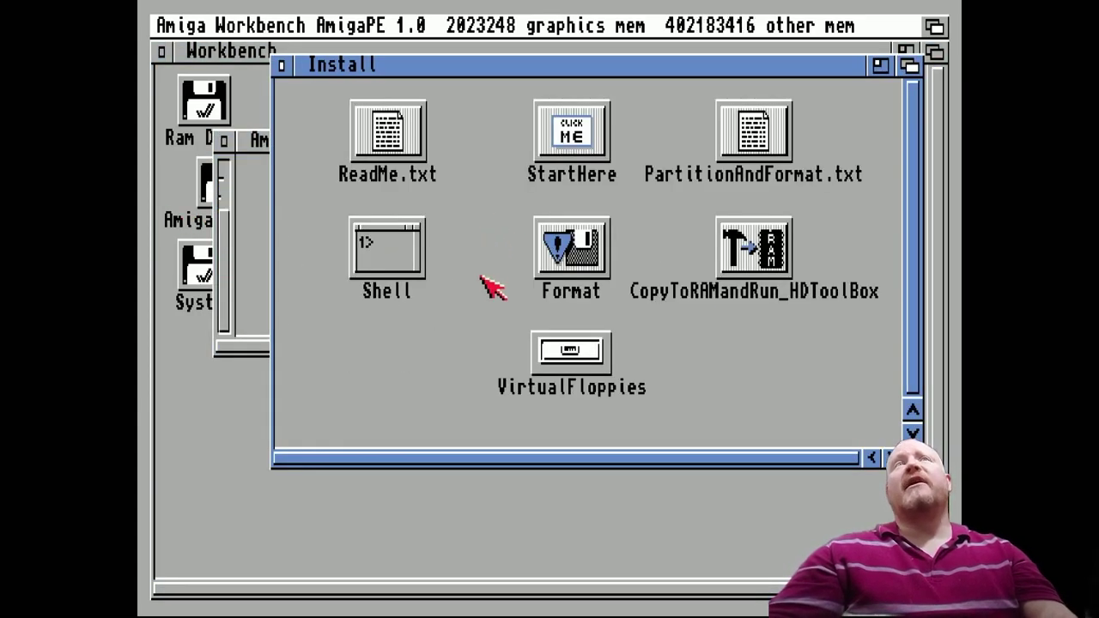
double_click(560, 145)
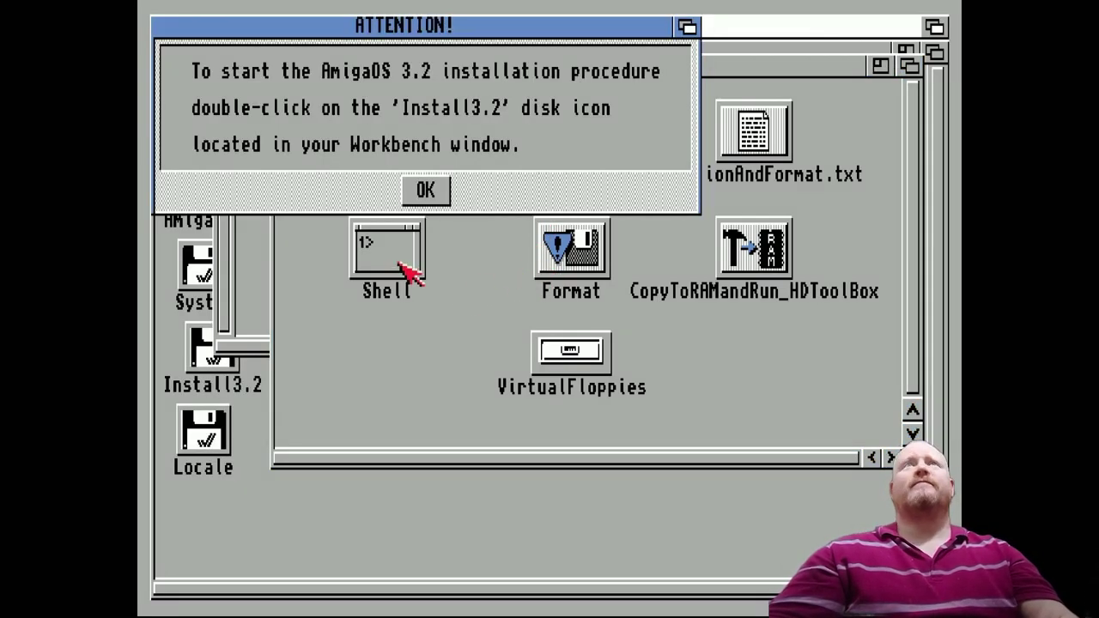
left_click(429, 194)
Launch the English(British) installer from the Install drawer of the Install3.2 disk.
double_click(199, 383)
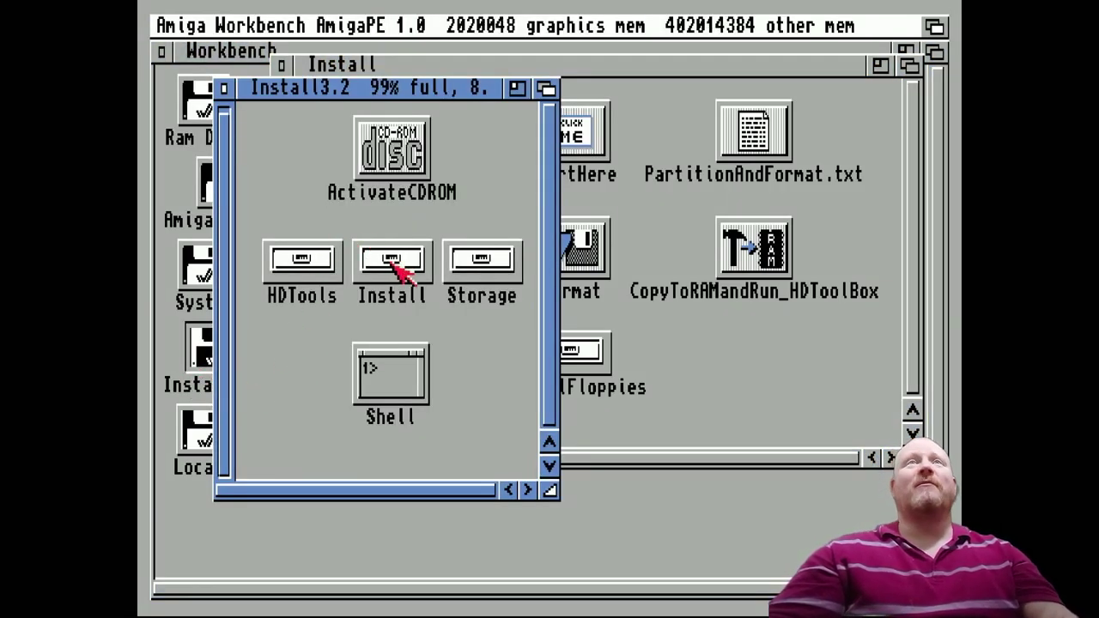
double_click(400, 268)
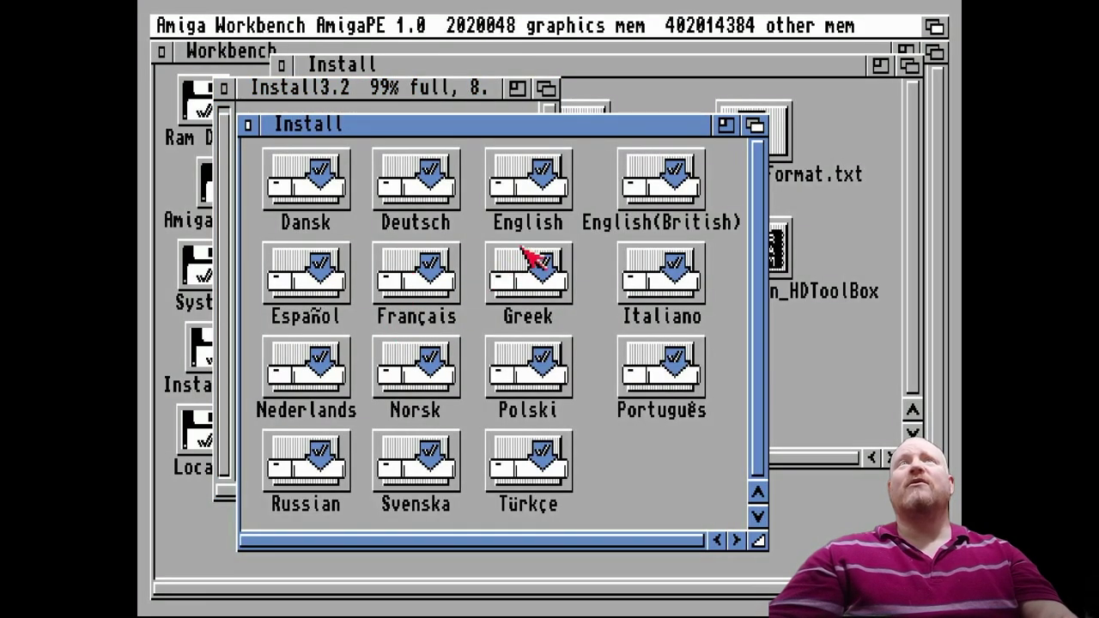
double_click(649, 196)
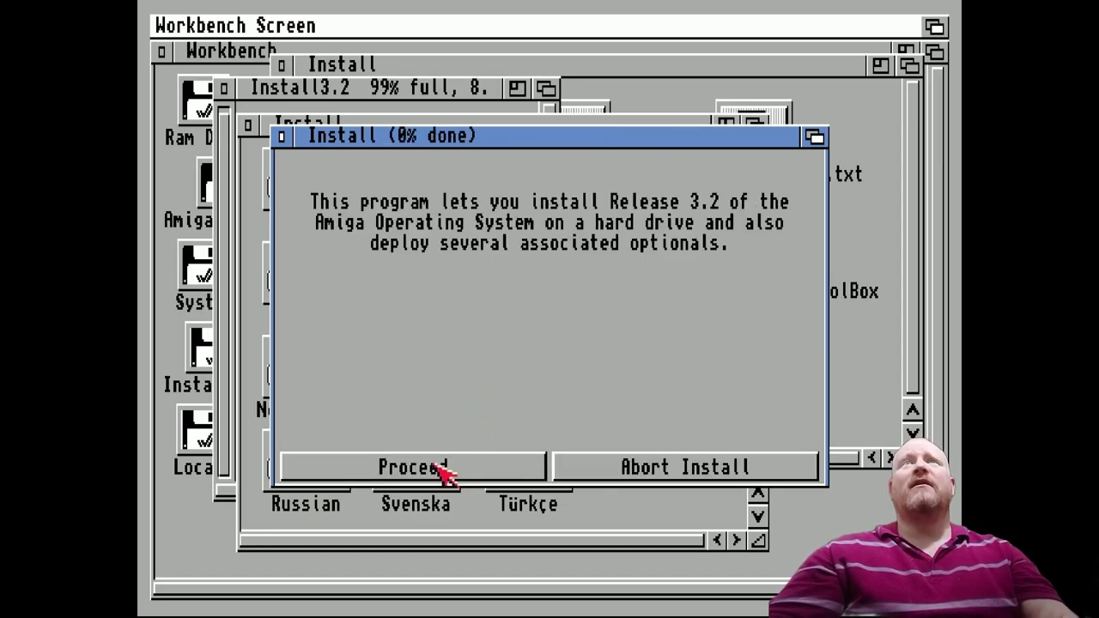
Choose Install Release 3.2 in Intermediate User mode, with Install for Real and no action log.
left_click(444, 468)
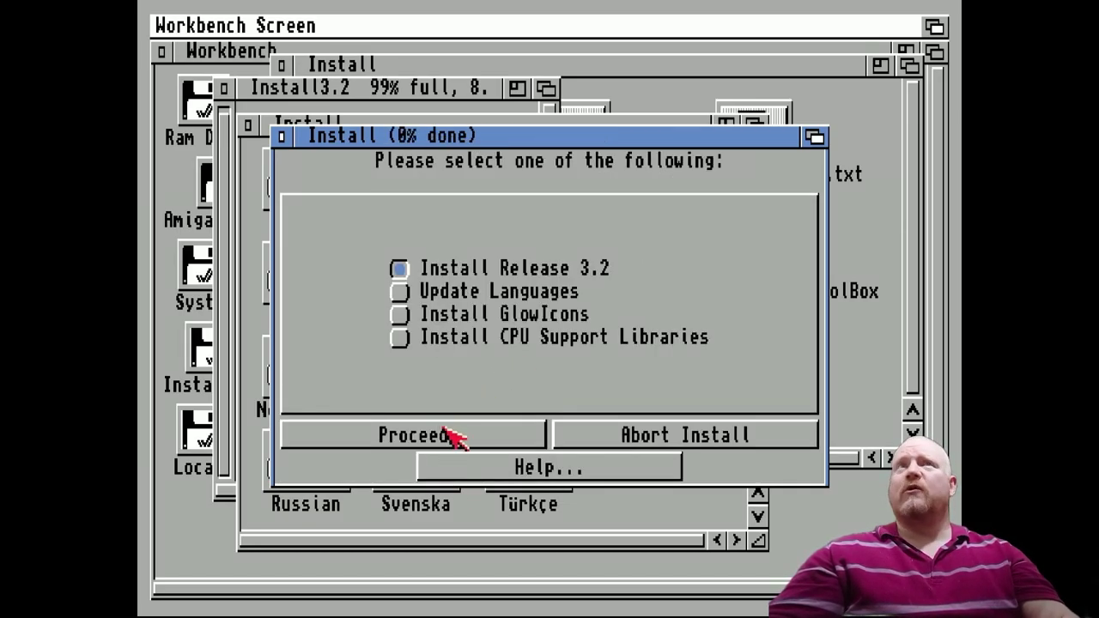
left_click(452, 438)
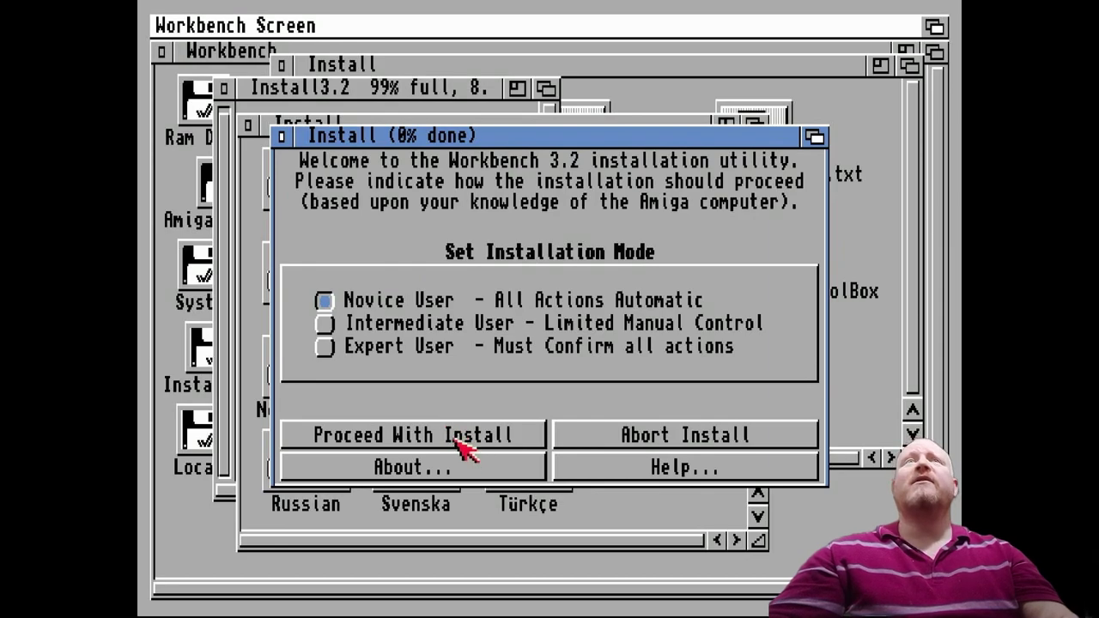
left_click(329, 325)
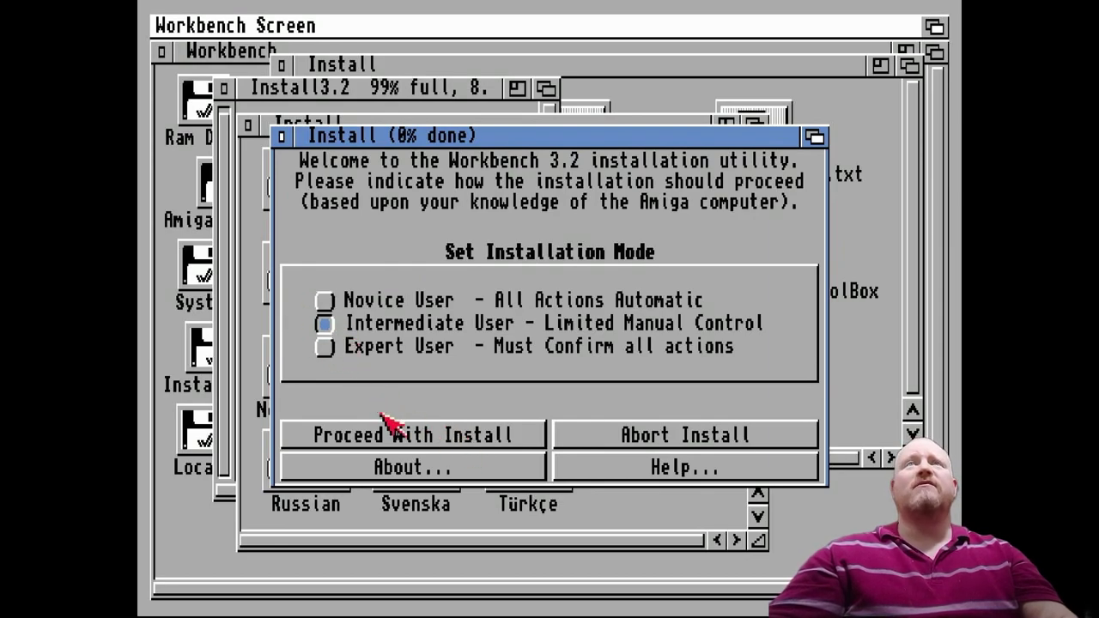
left_click(400, 436)
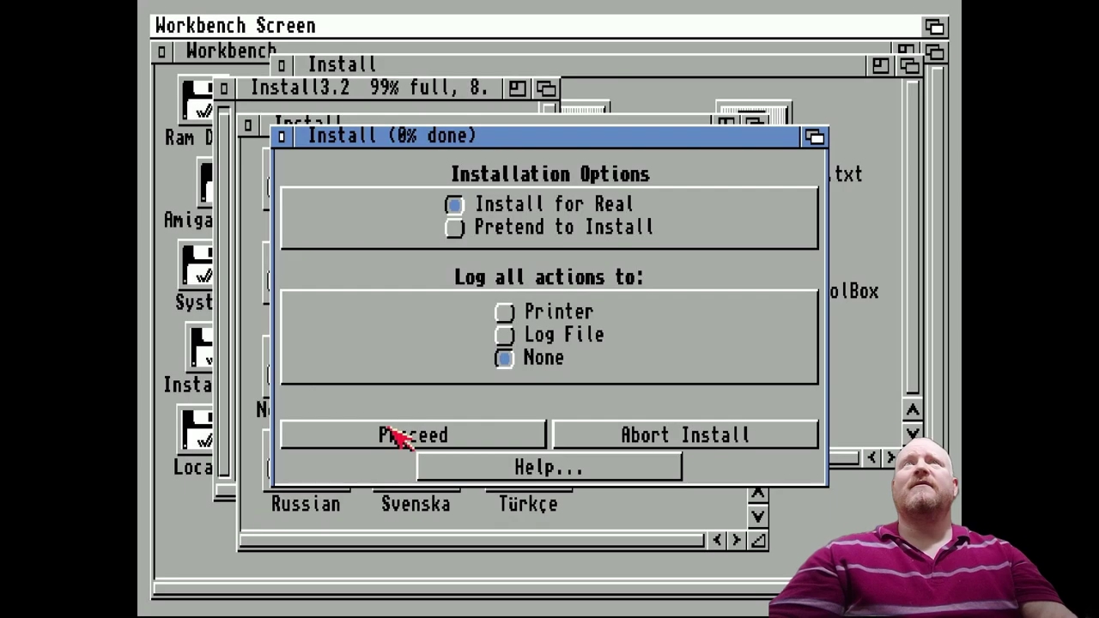
left_click(399, 436)
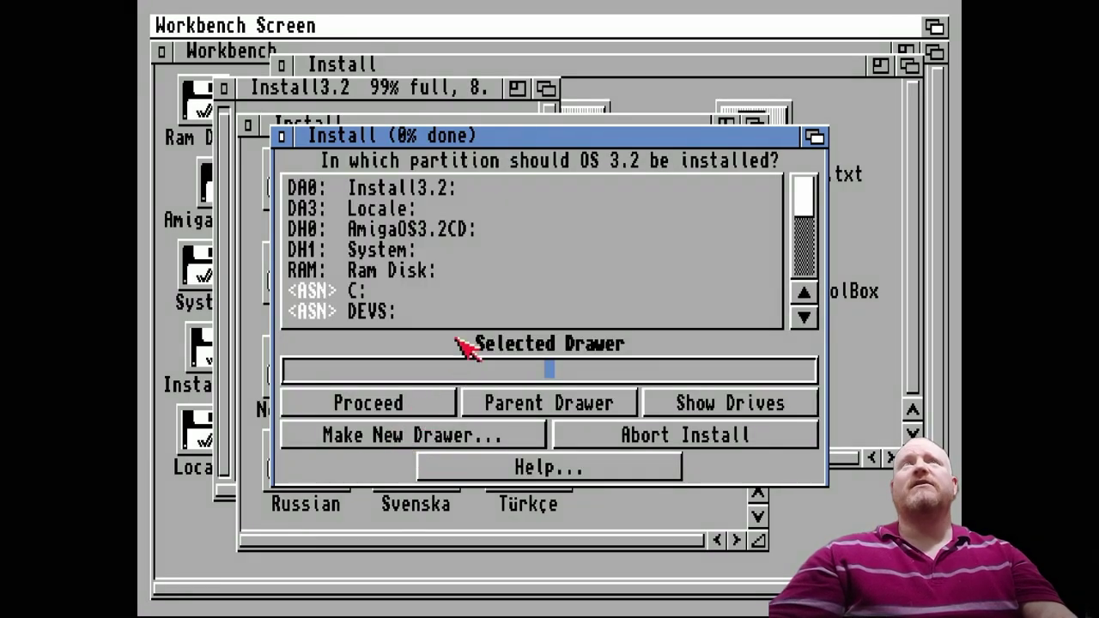
left_click(381, 240)
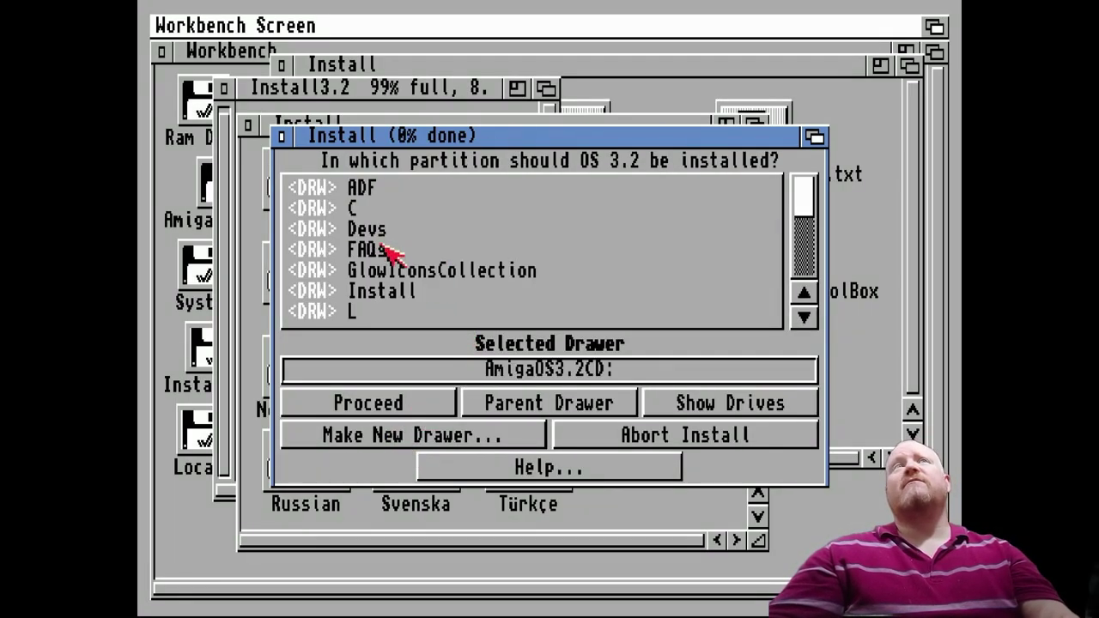
left_click(512, 403)
left_click(691, 404)
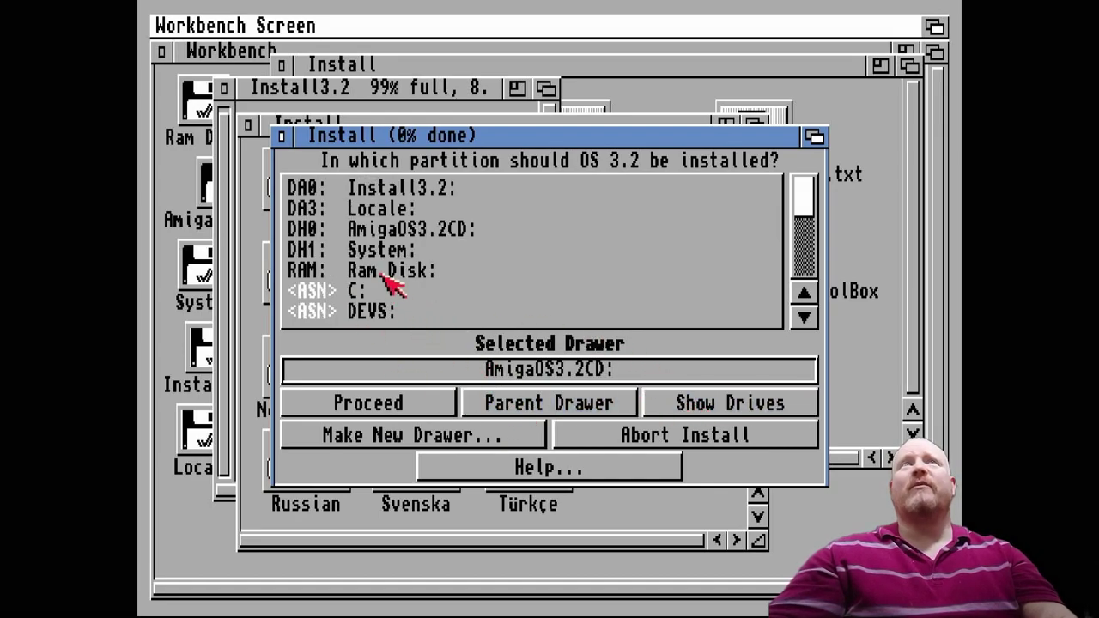
Install OS 3.2 to the System: partition with English_British as the language, accepting the remaining installer defaults.
left_click(383, 255)
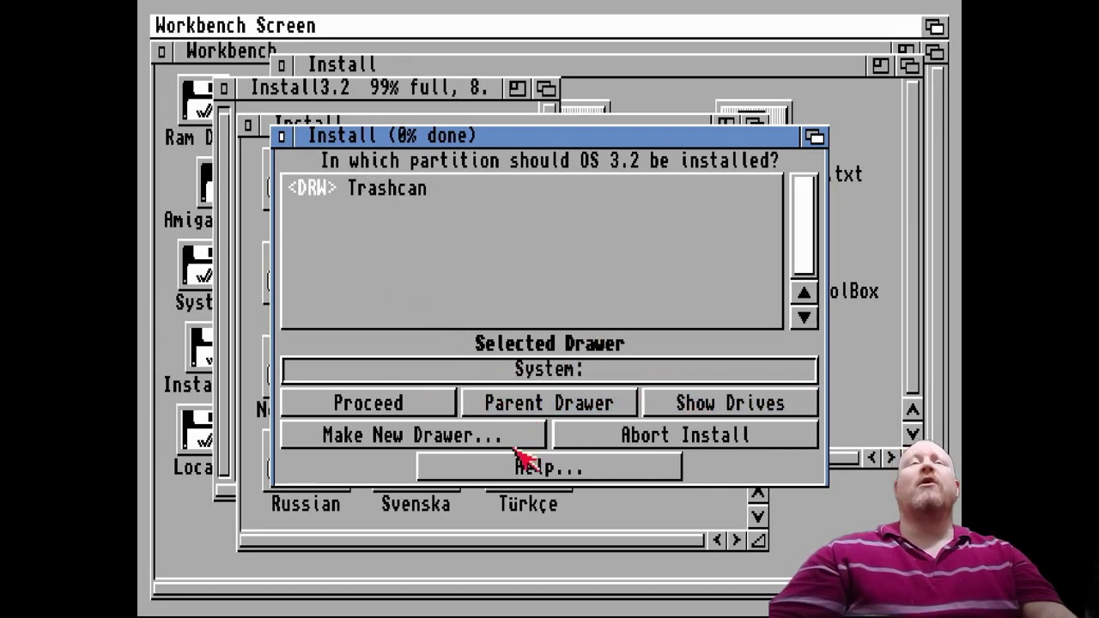
left_click(351, 414)
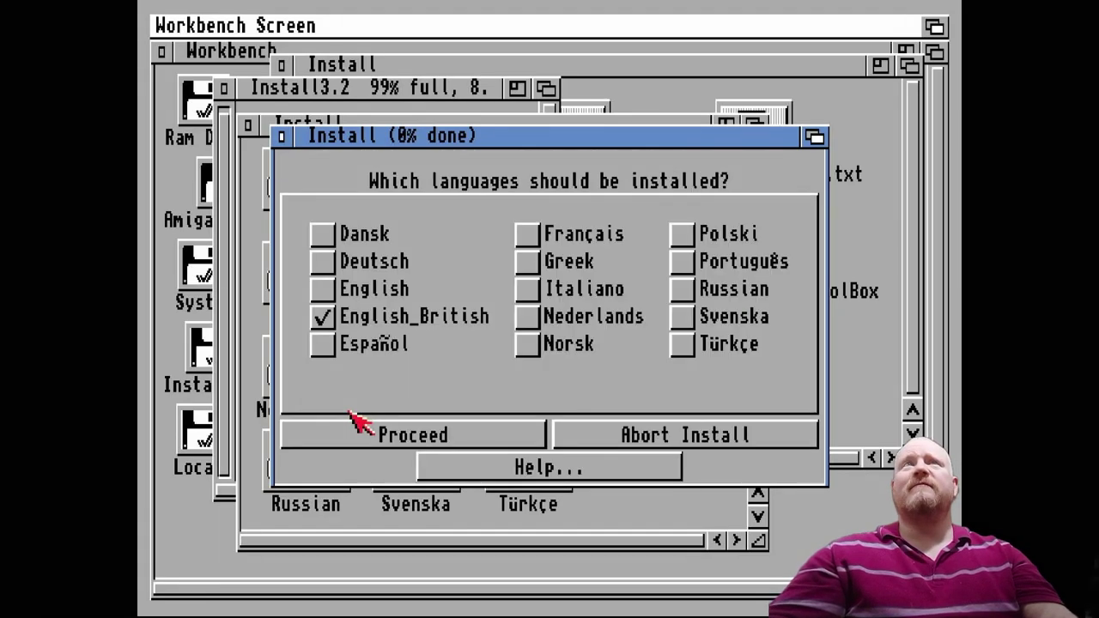
left_click(433, 433)
left_click(434, 436)
left_click(434, 435)
left_click(434, 436)
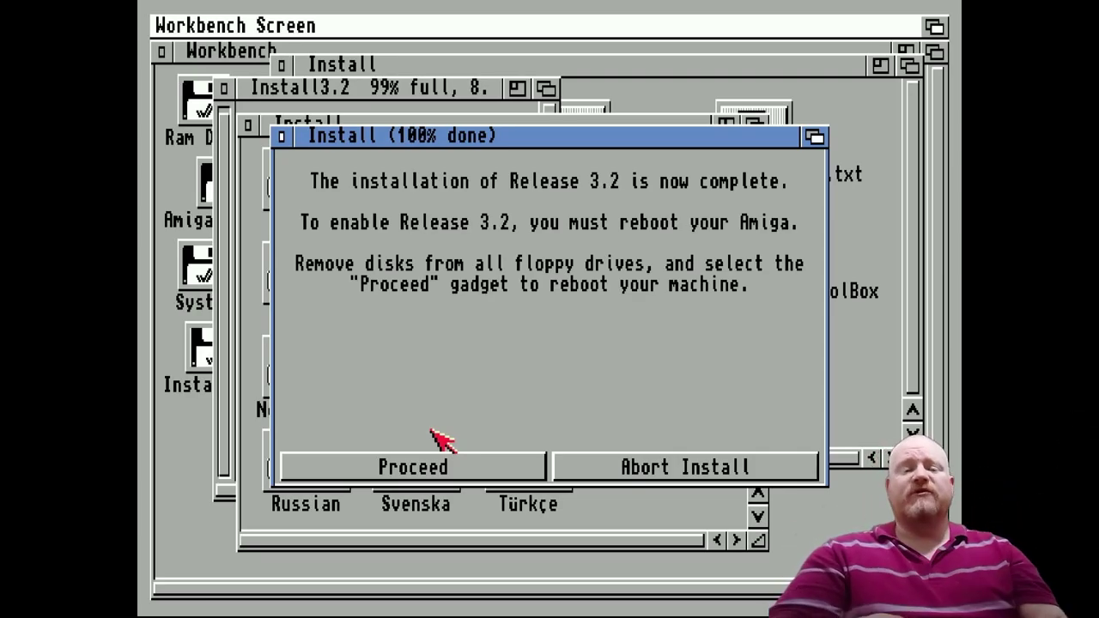
Unmount 32install.hdf from the Primary Master and os32.hdf from the Primary Slave in the Minimig drive settings.
key("F12")
key("Down")
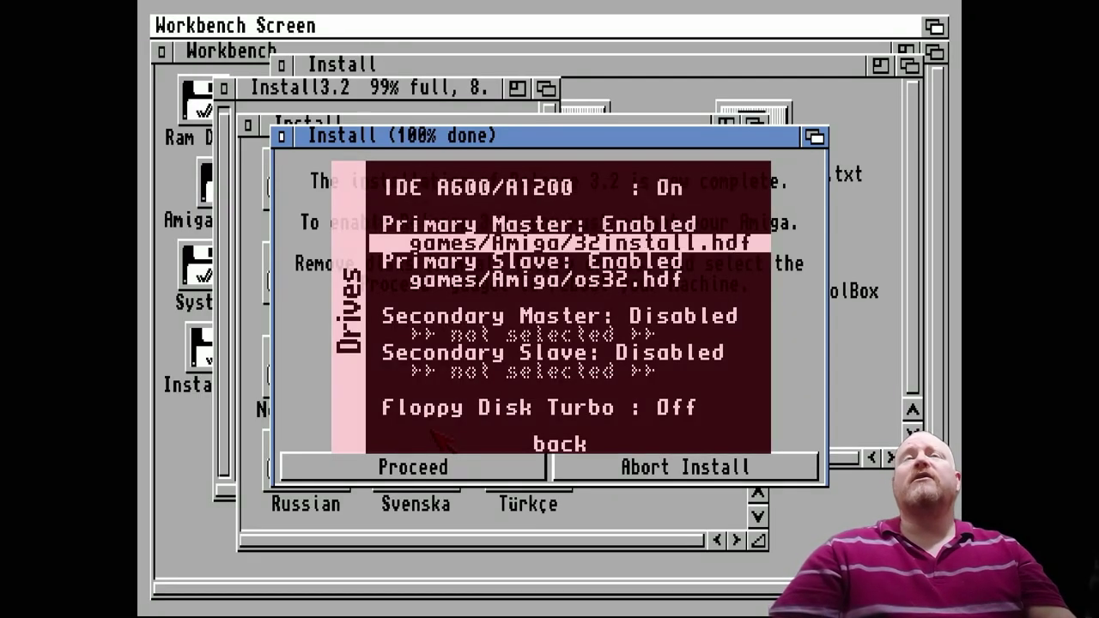
key("Left")
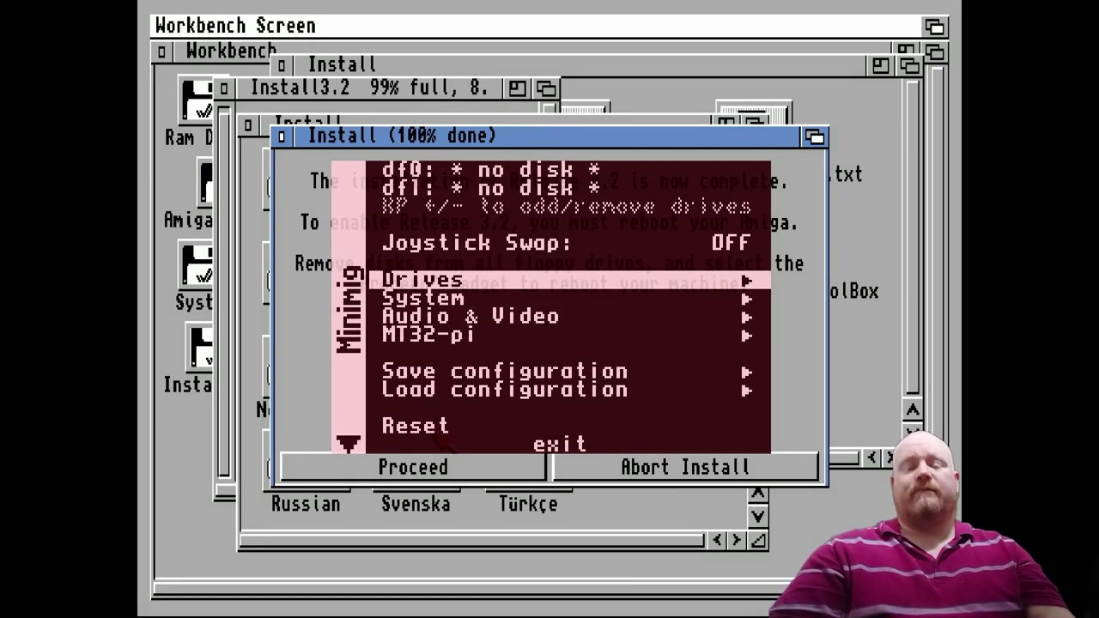
key("Right")
key("Down")
key("Return")
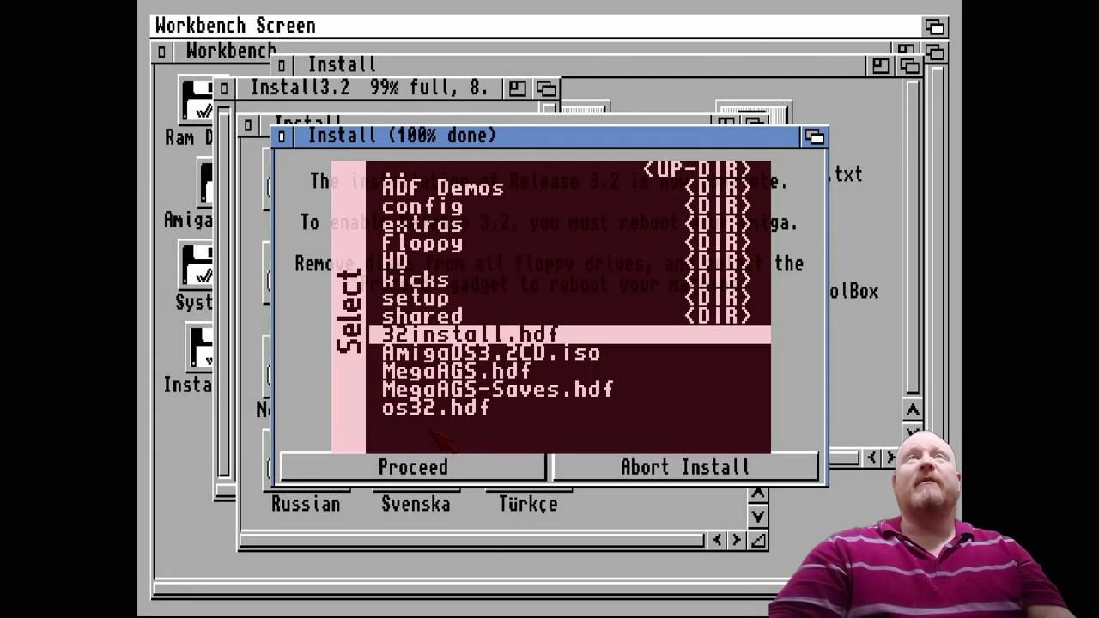
key("Return")
key("Down")
key("Down")
key("Return")
key("Return")
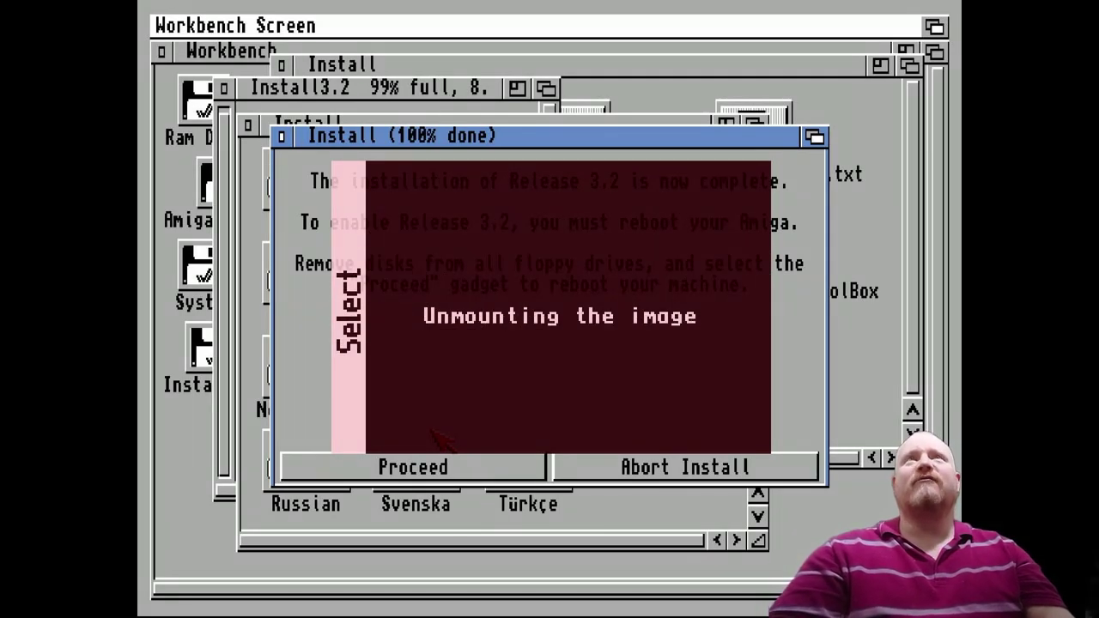
Mount os32.hdf from games/Amiga as the Primary Master drive.
key("Up")
key("Return")
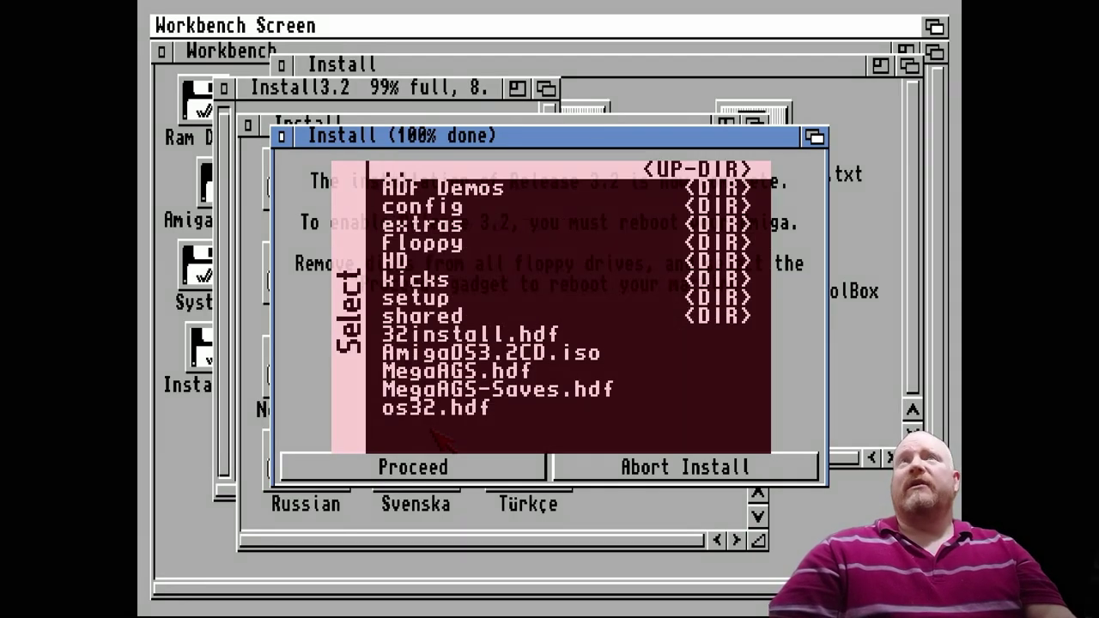
key("Down")
key("Down")
key("Down")
key("Down")
key("Down")
key("Down")
key("Down")
key("Down")
key("Down")
key("Down")
key("Down")
key("Down")
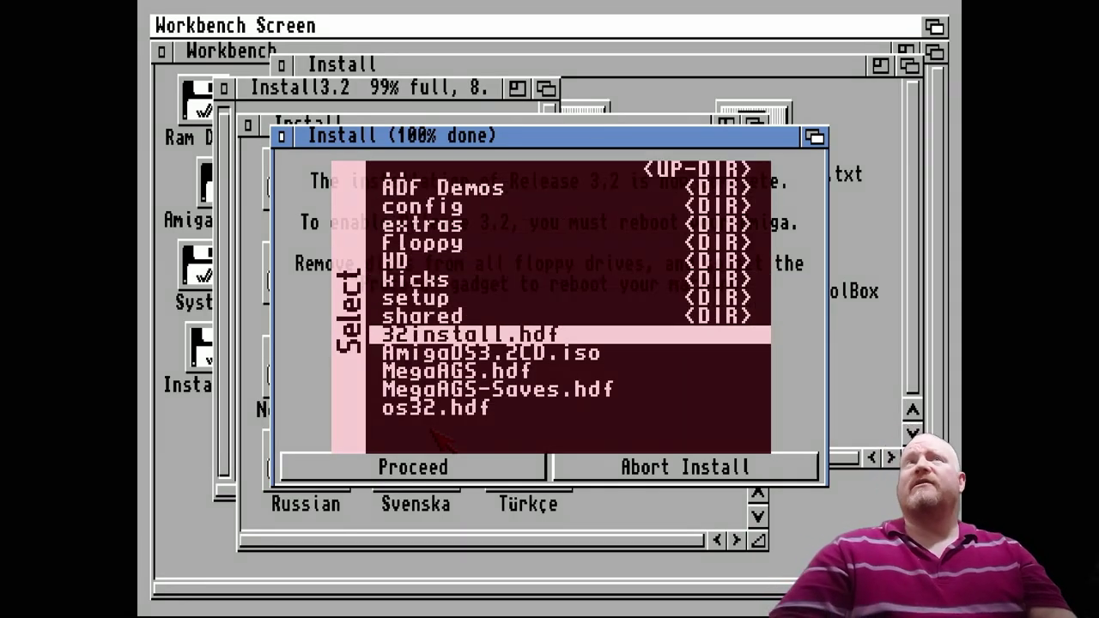
key("Down")
key("Return")
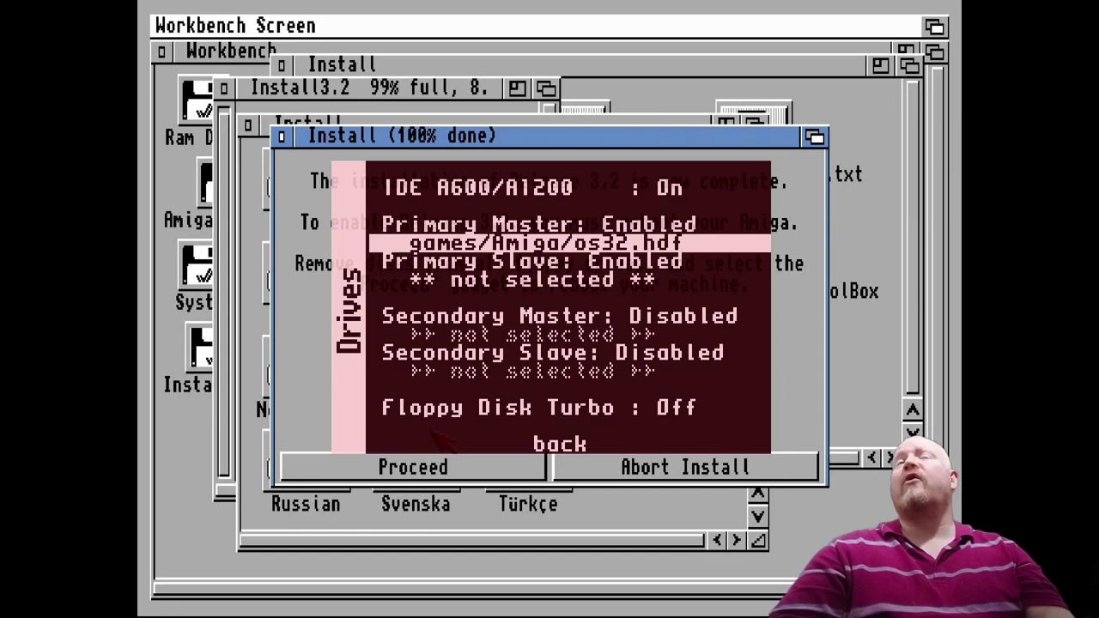
Leave the drive settings and reset the Minimig core to boot from os32.hdf.
key("Down")
key("Down")
key("Down")
key("Down")
key("Down")
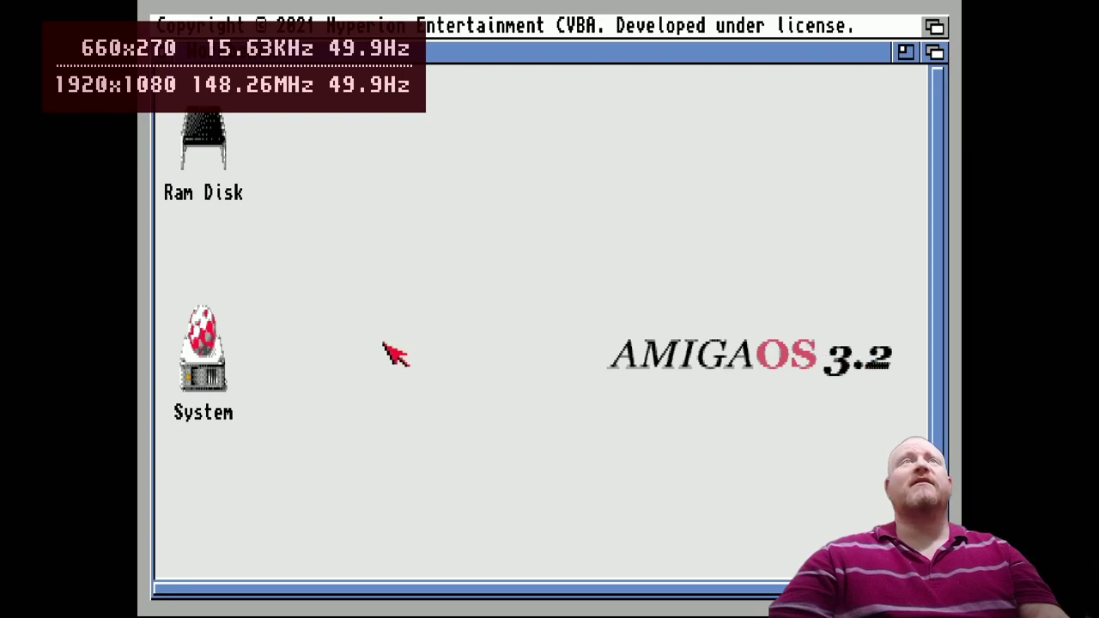
Open the System drive to examine the installed drawers and disk usage, closing its window after each viewing.
double_click(196, 354)
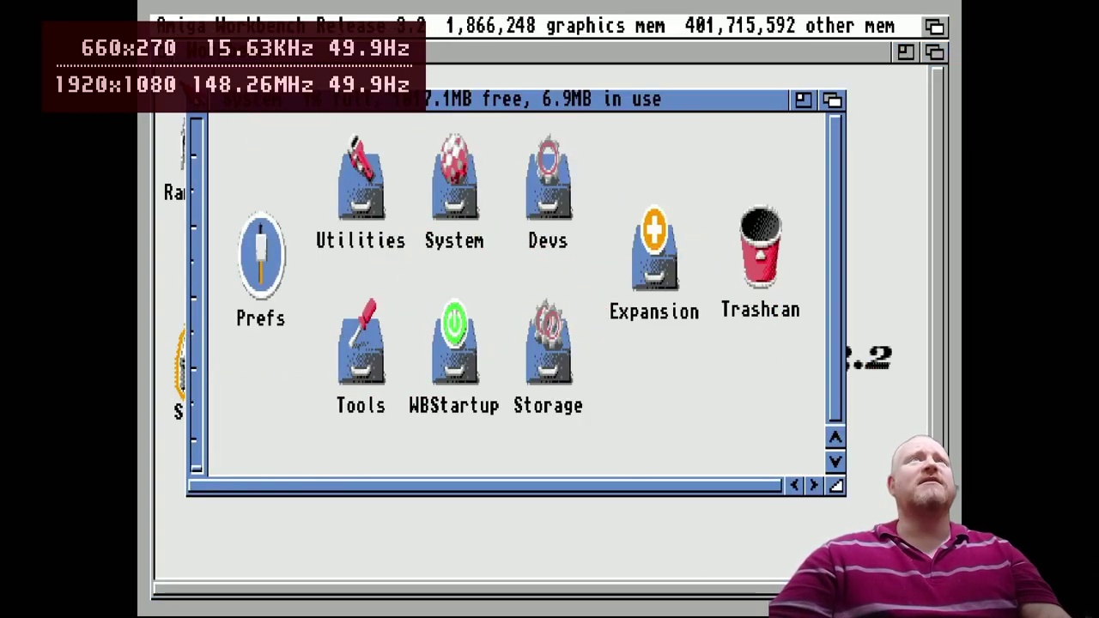
left_click(196, 100)
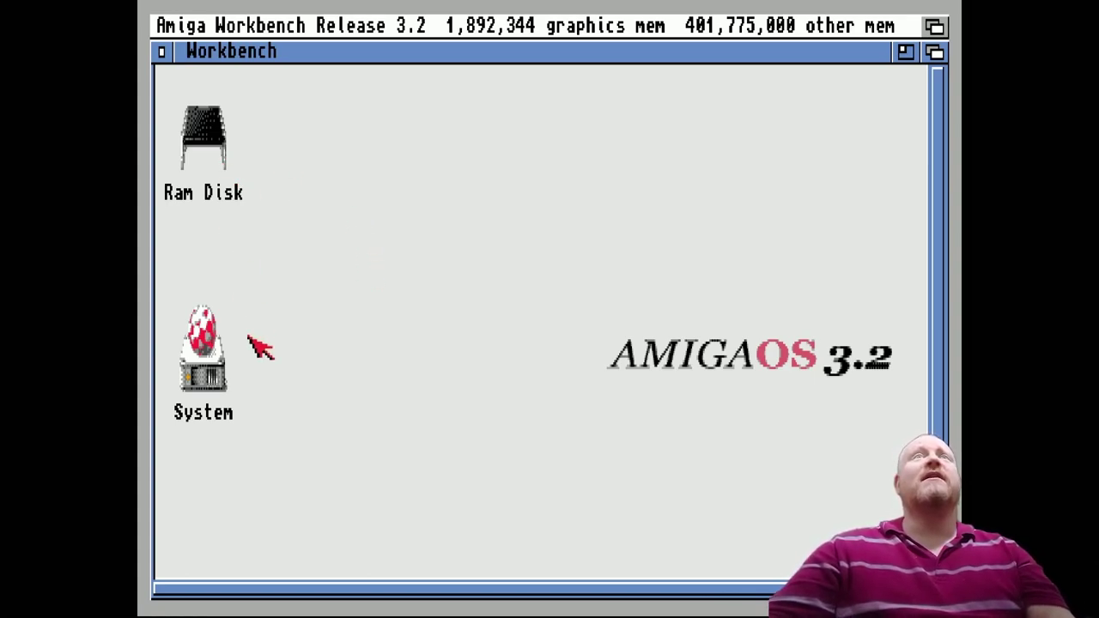
double_click(193, 365)
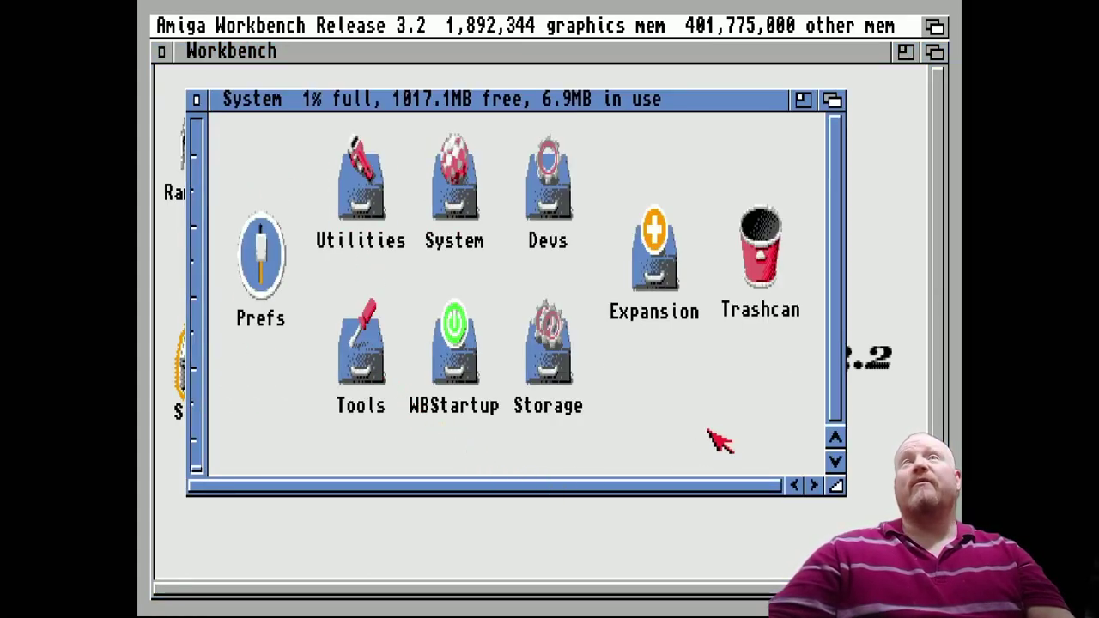
left_click(196, 100)
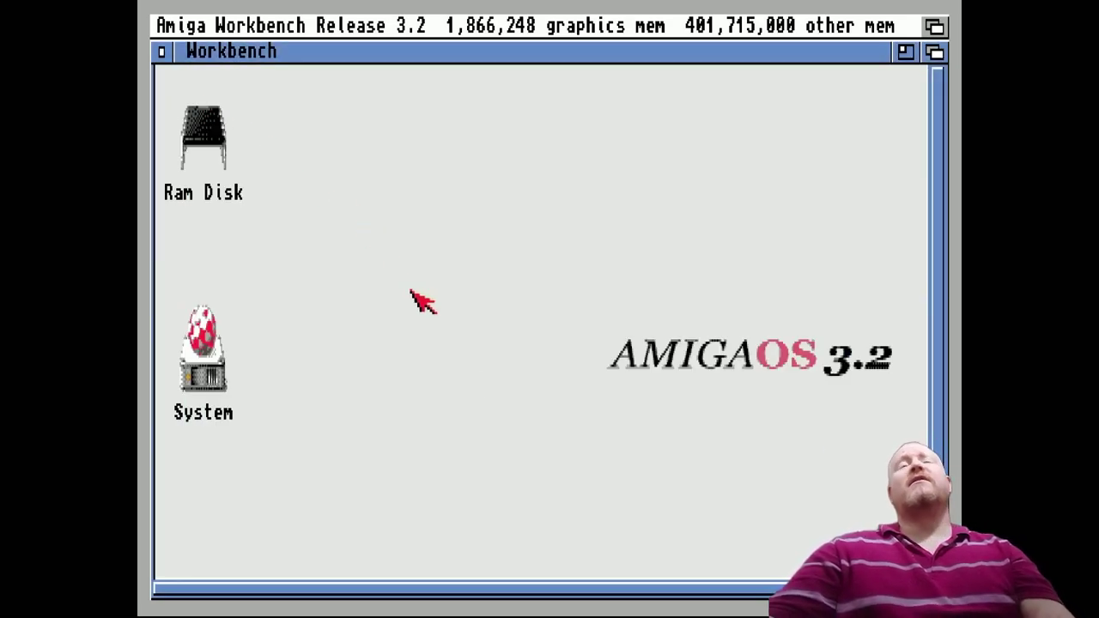